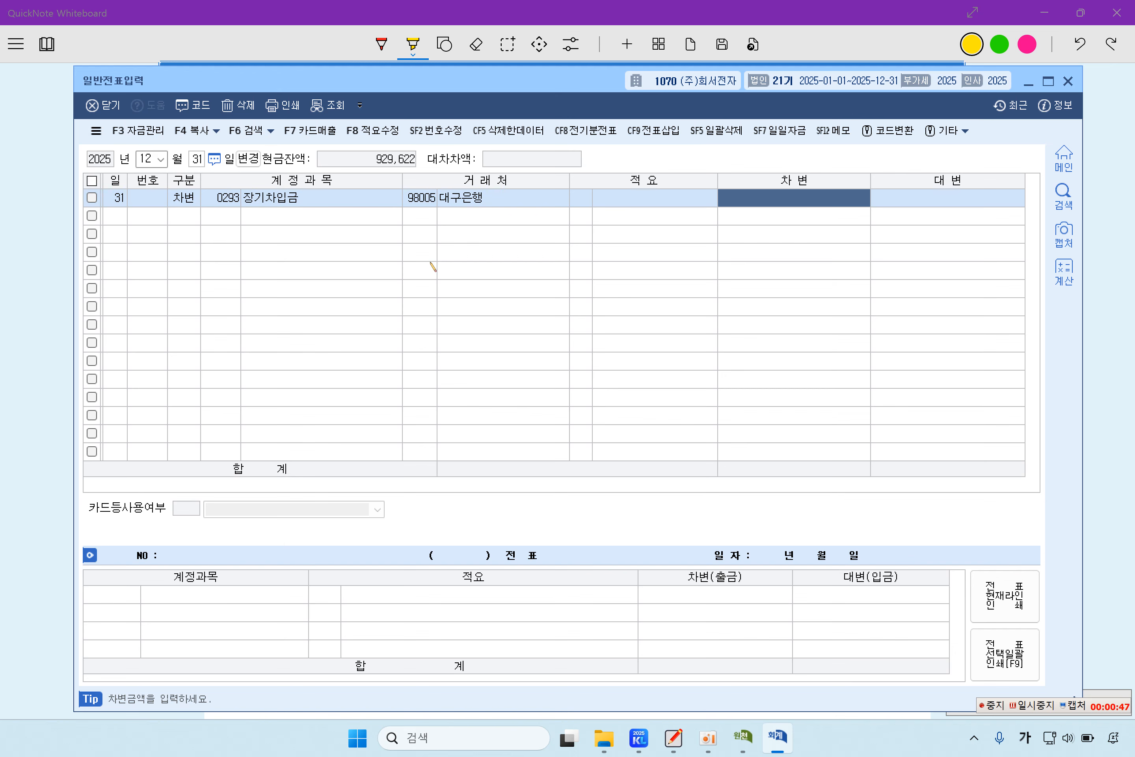
Step: Debit 300,000,000, then credit 유동성장기부채 300,000,000 with vendor 대구은행
type("300,000")
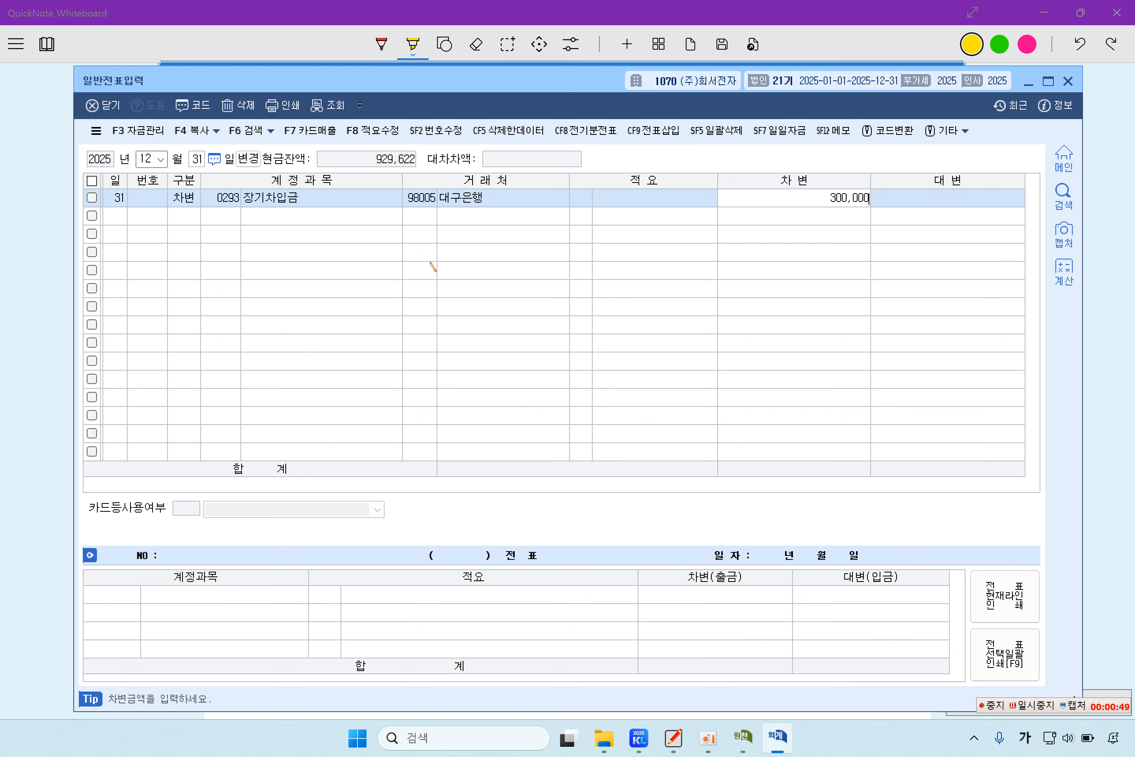
type(",000")
key("Return")
type("4")
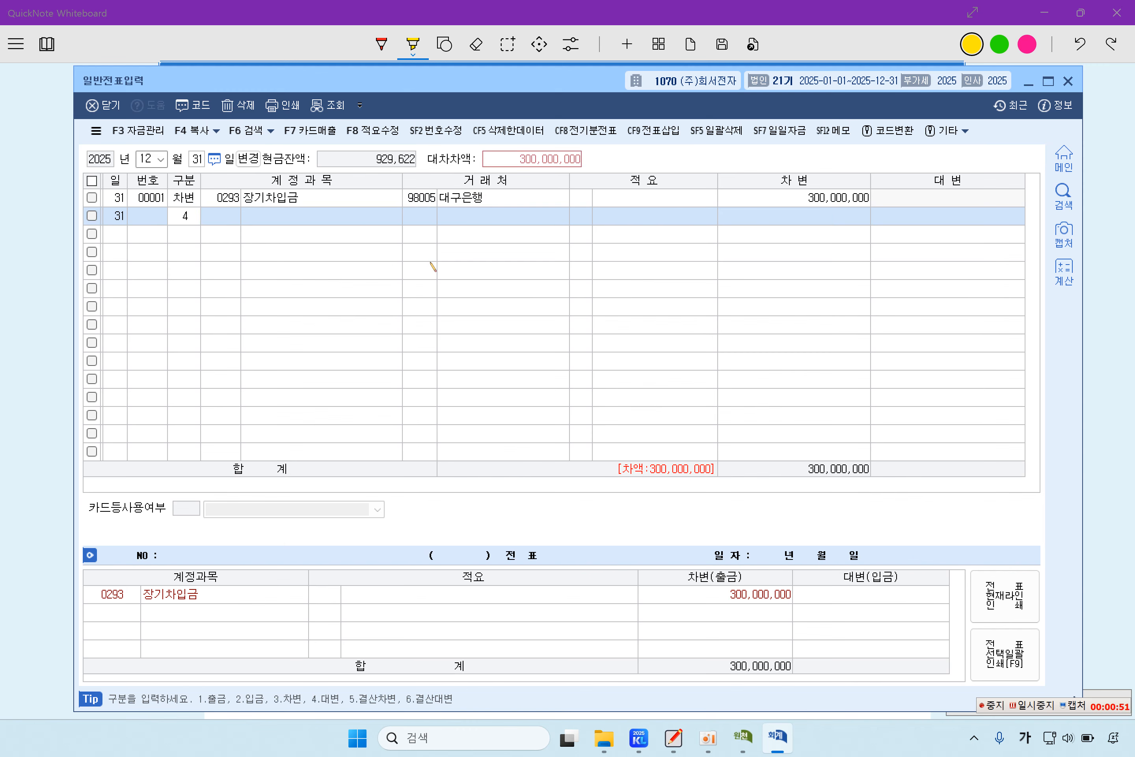
key("Return")
type("유동성")
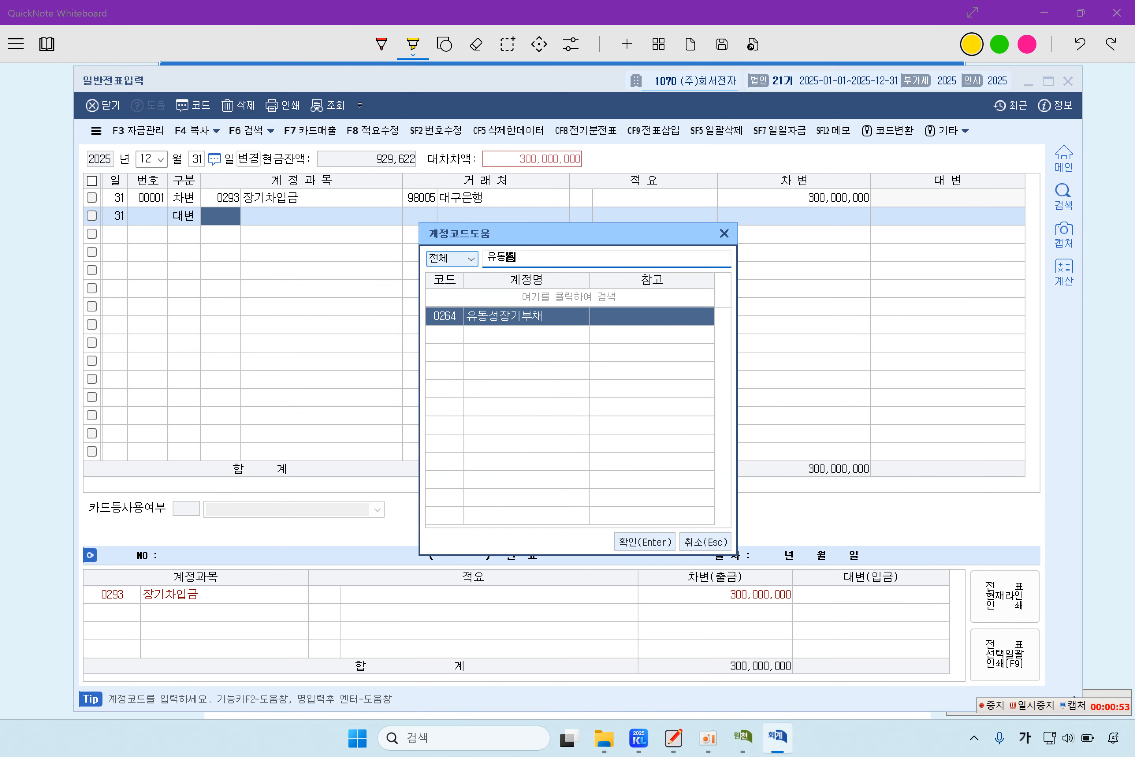
key("Return")
key("Return")
type("대구")
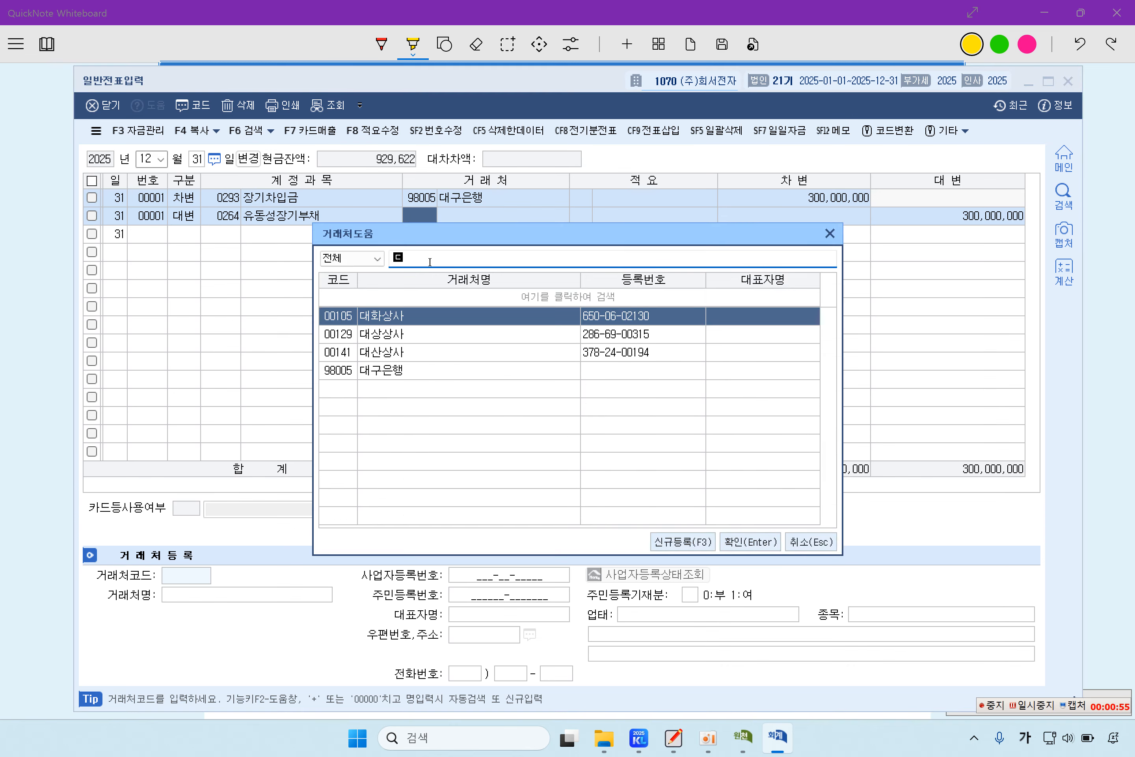
key("Return")
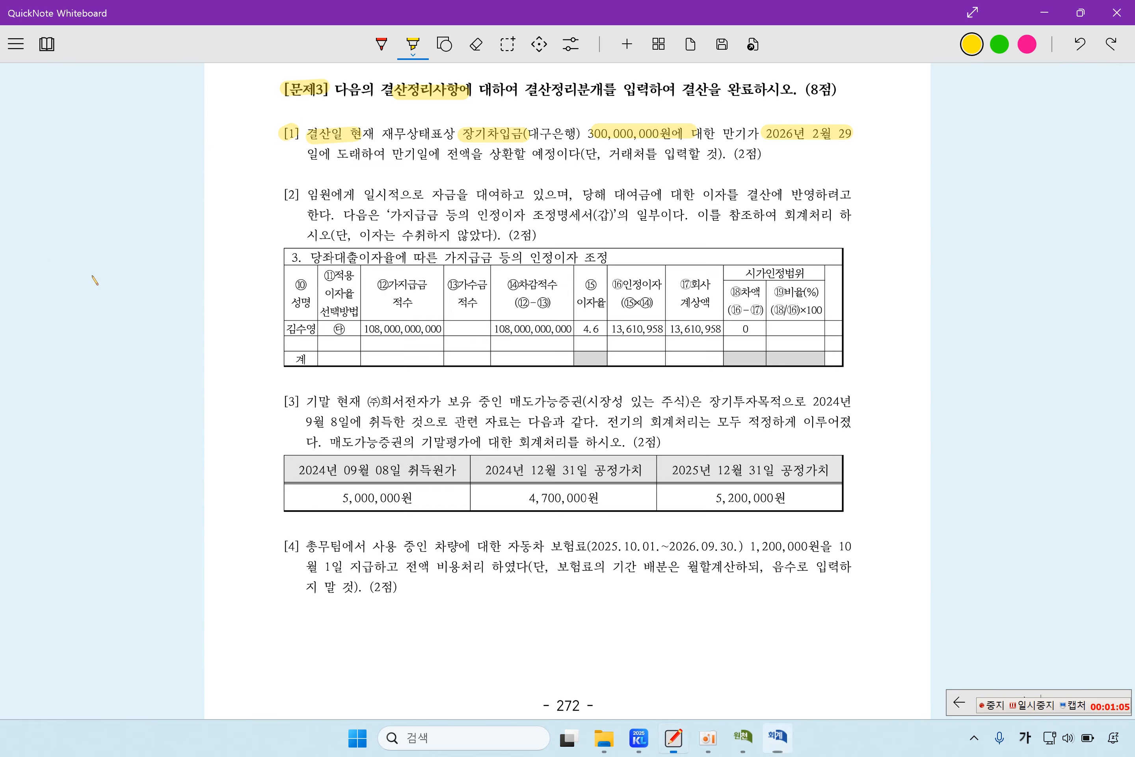
Step: Highlight the executive-loan phrase, the imputed-interest schedule, the unpaid-interest note and both 13,610,958 figures
key("alt+Tab")
left_click_drag(308, 193, 839, 195)
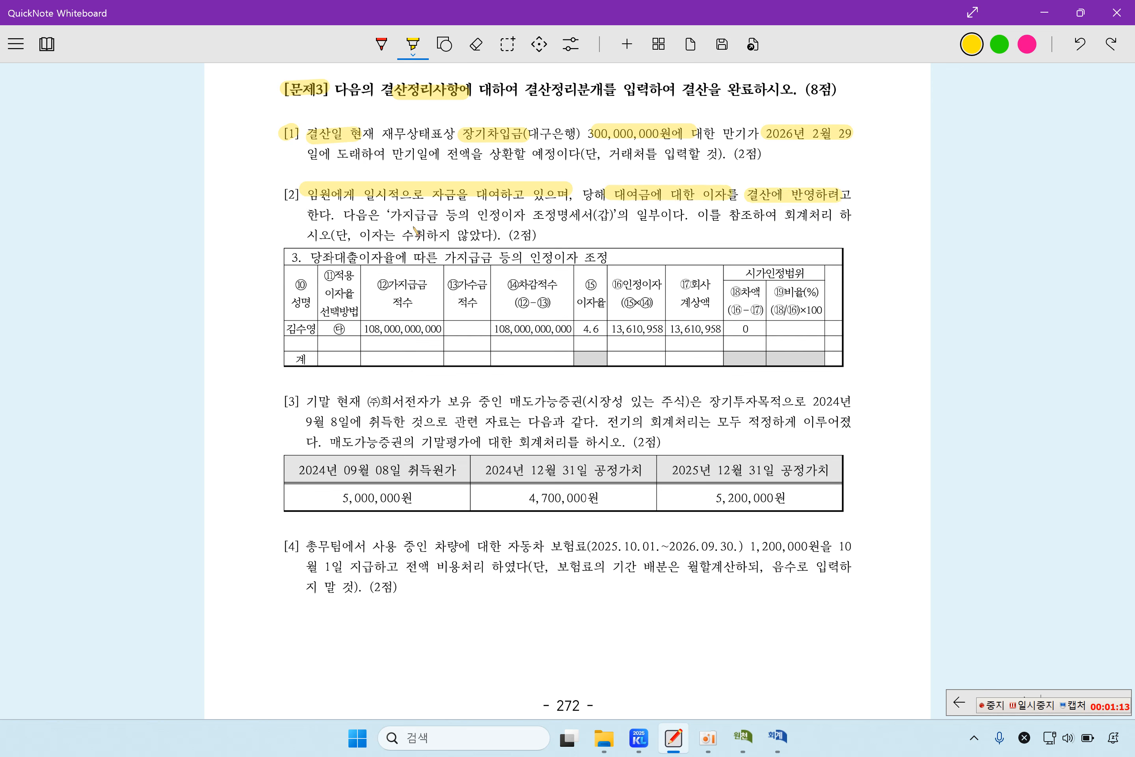
left_click_drag(384, 214, 668, 222)
left_click_drag(750, 219, 779, 218)
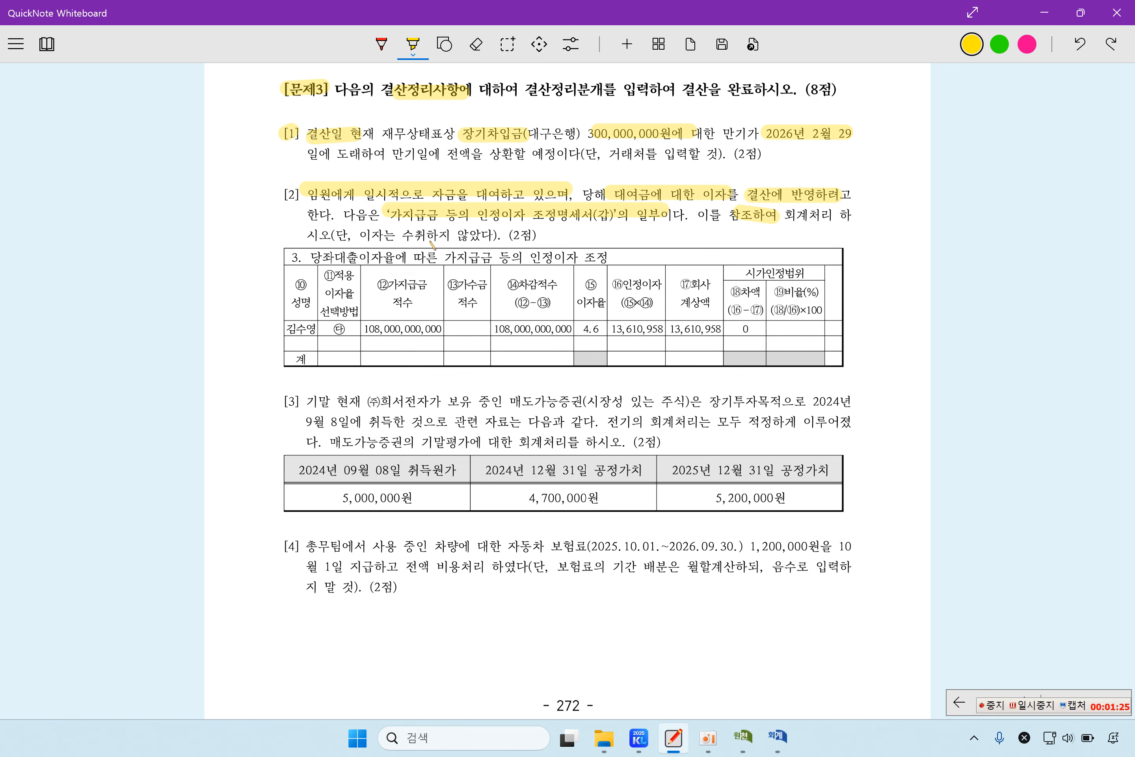
left_click_drag(359, 237, 499, 239)
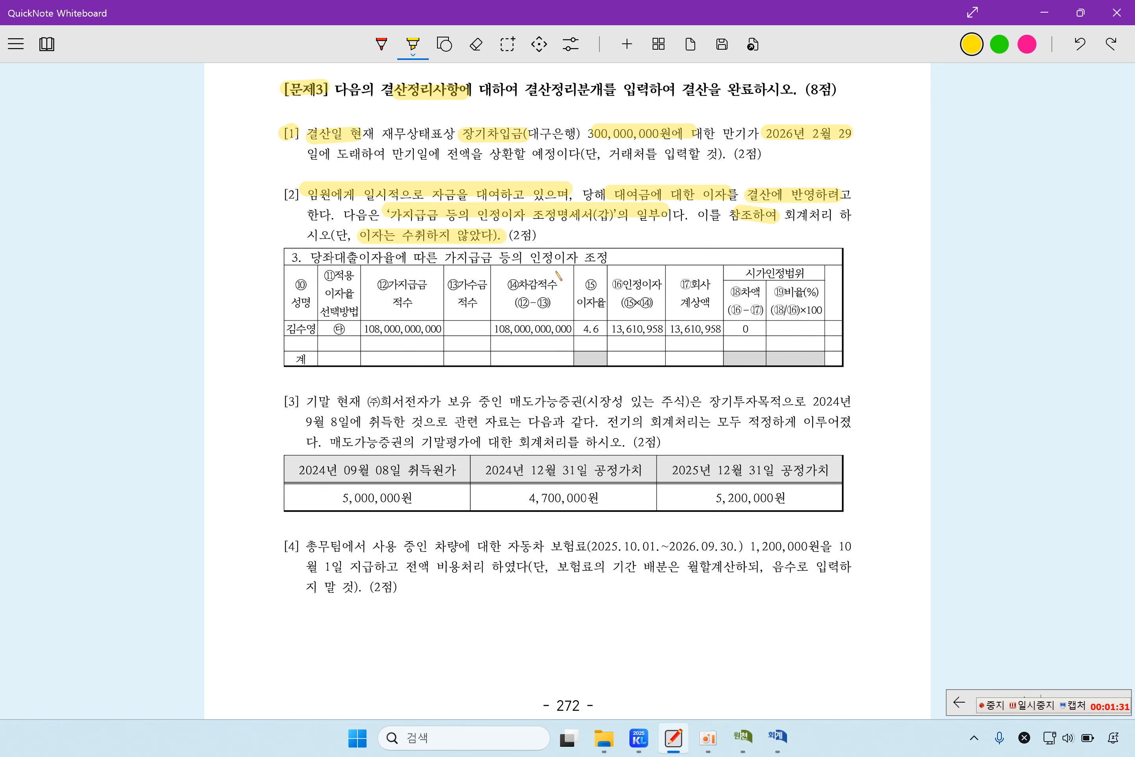
left_click_drag(607, 329, 721, 329)
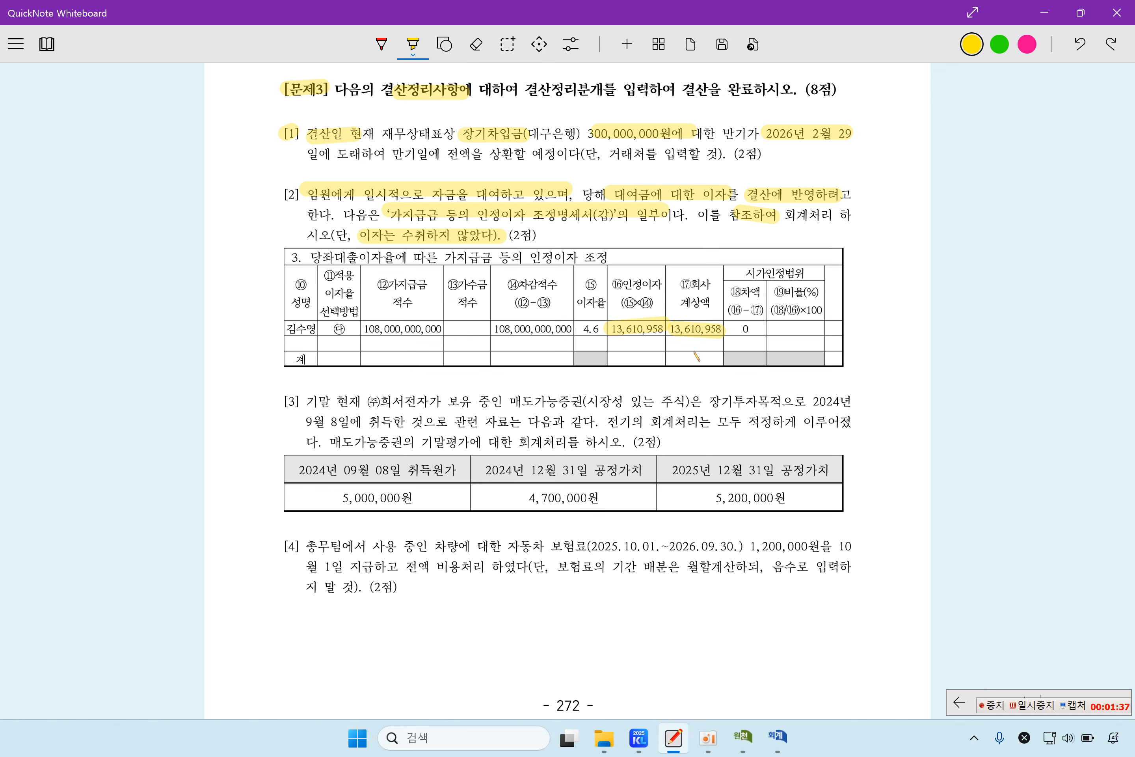
left_click_drag(668, 338, 726, 346)
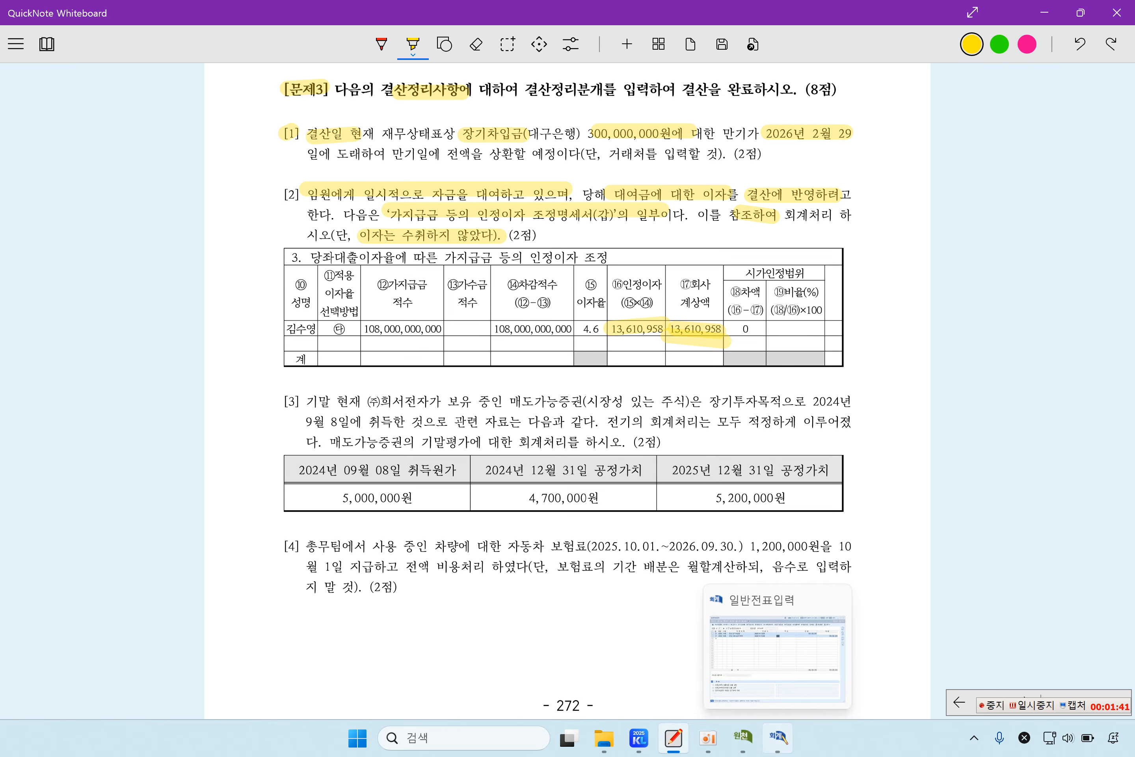
left_click(792, 750)
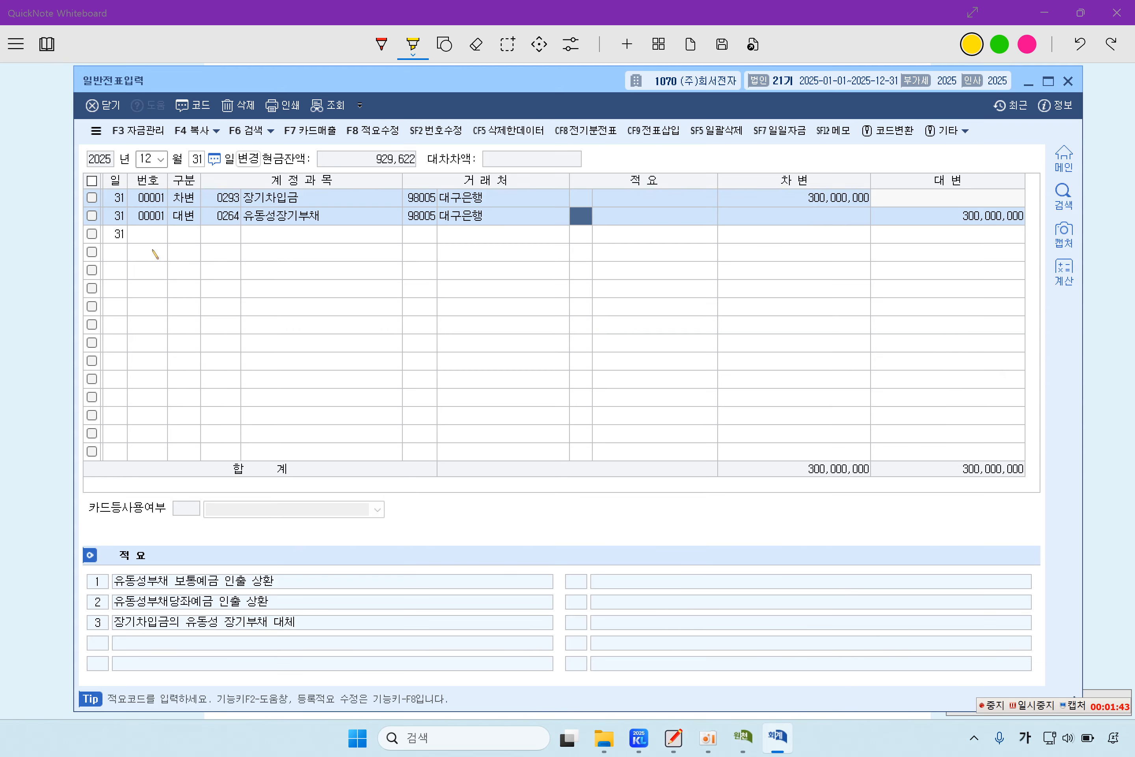
Step: Add a debit line to 미수수익 for 13,610,958 on row 3
left_click(166, 239)
type("3")
key("F2")
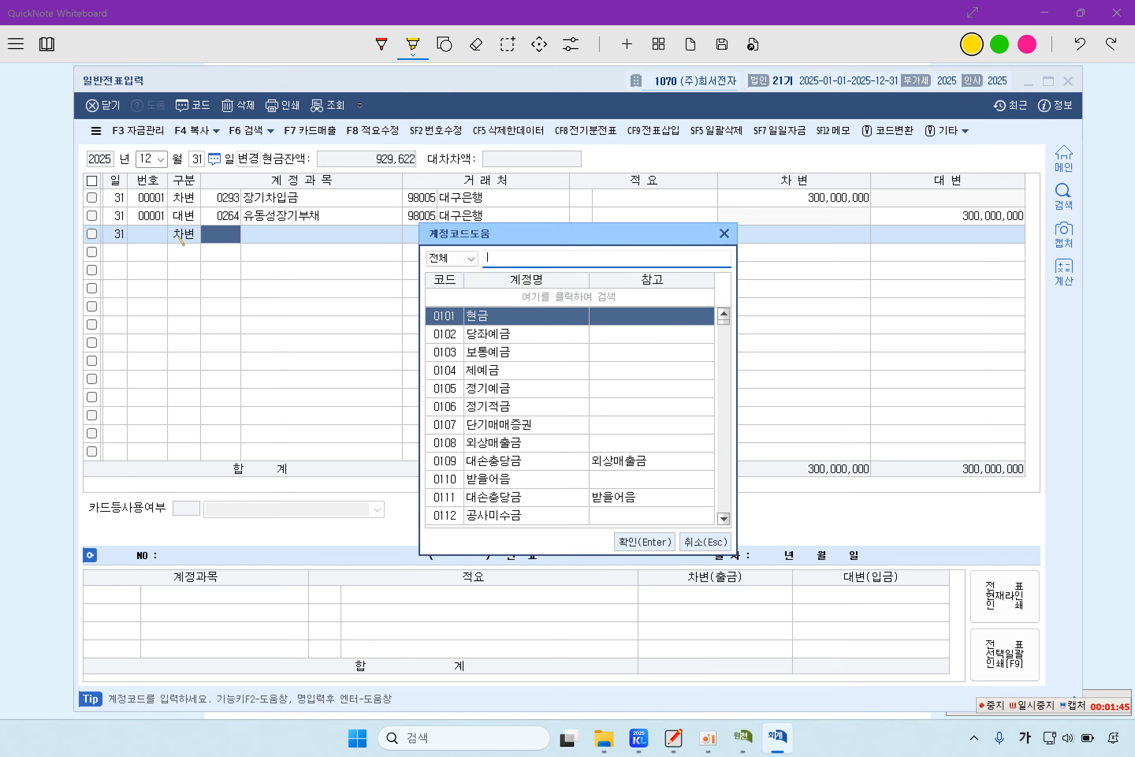
type("미수수익")
key("Return")
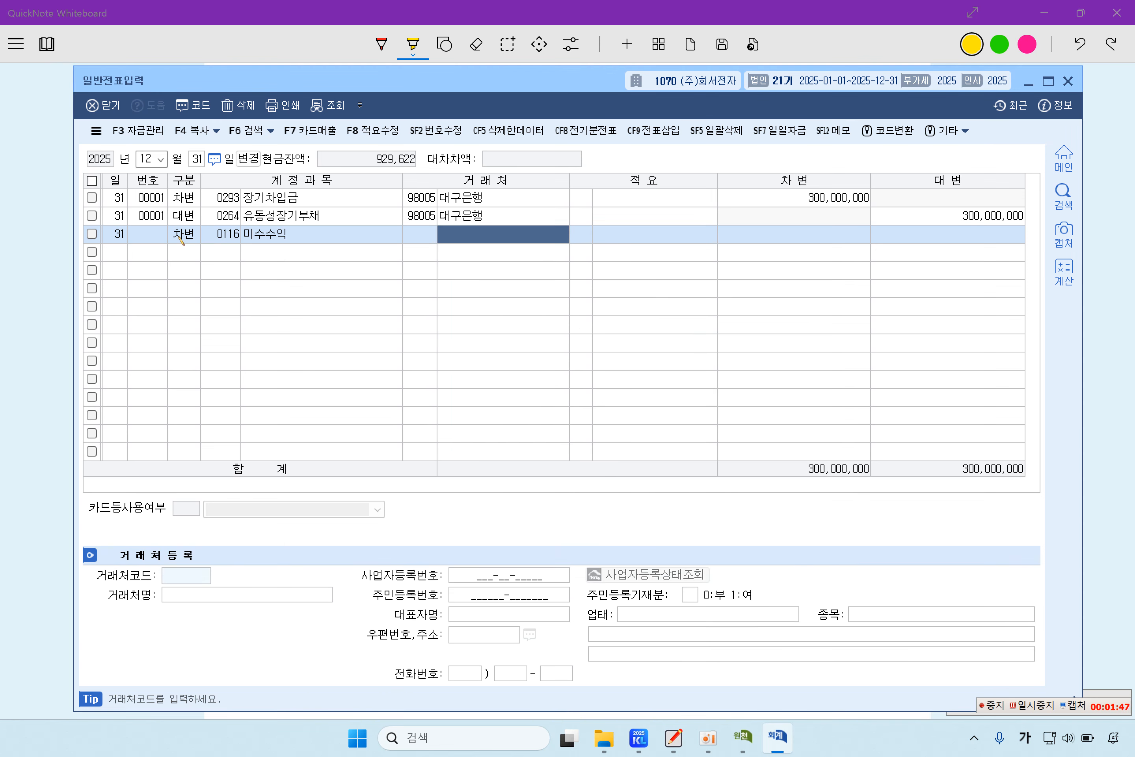
key("Return")
key("Return")
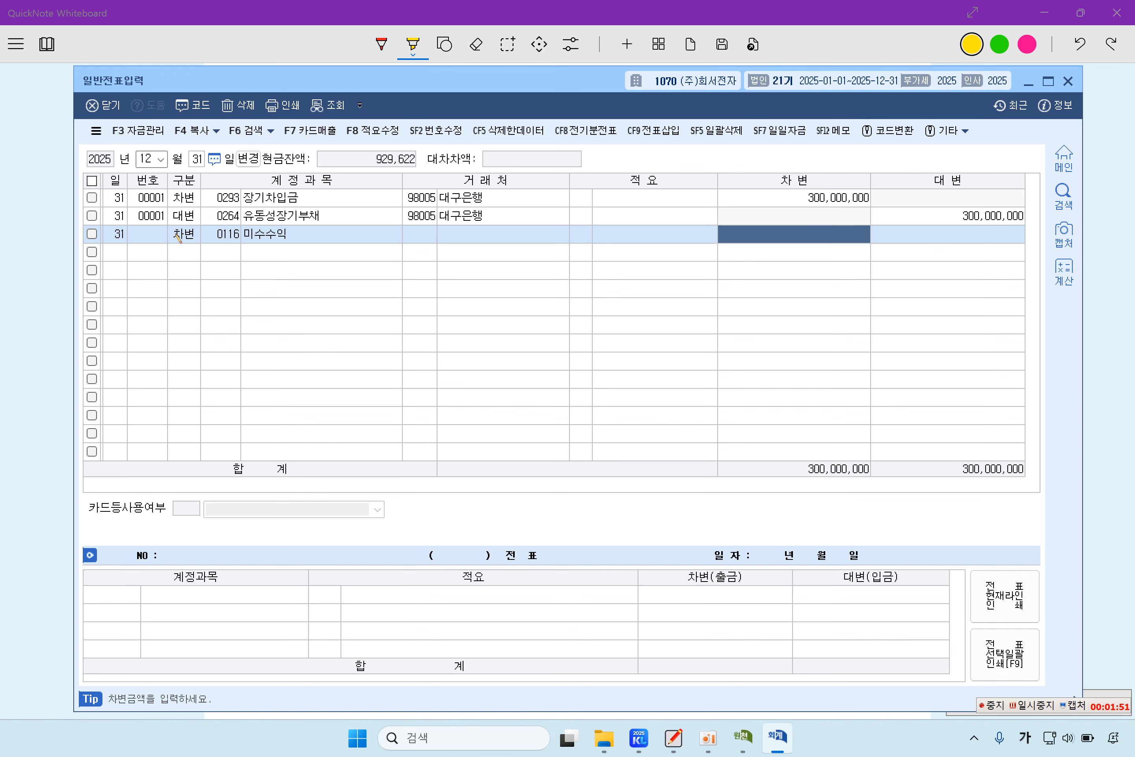
type("13")
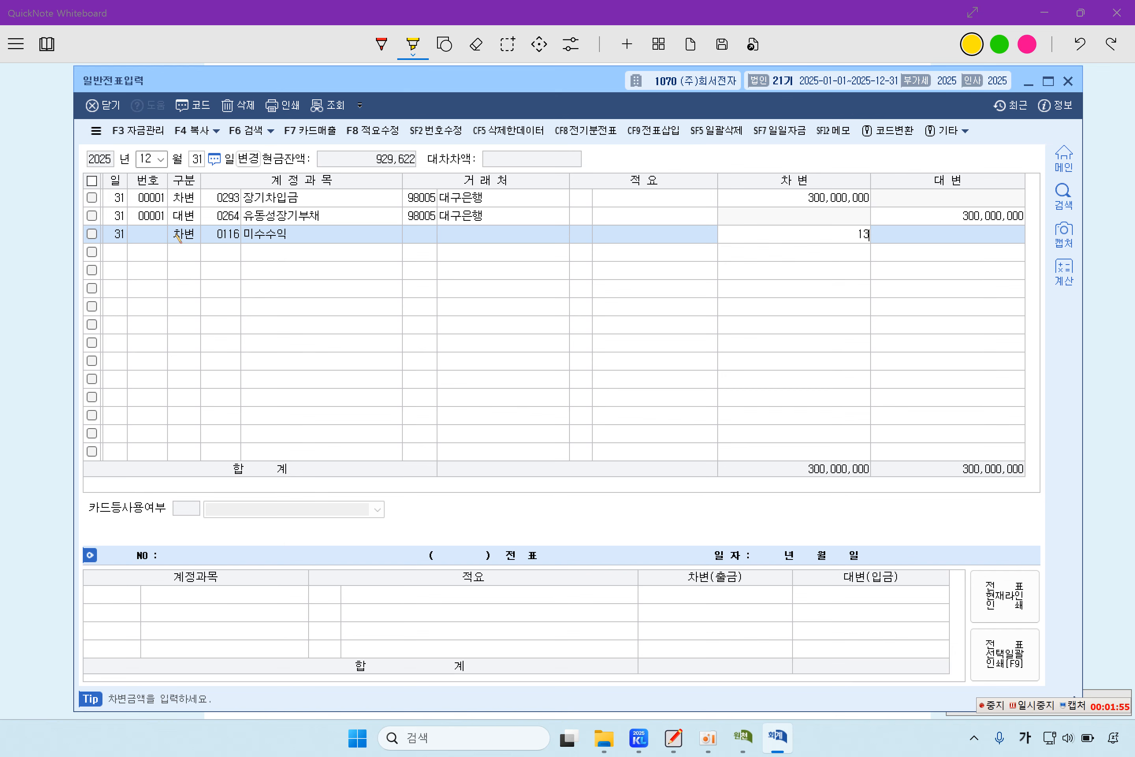
type(",610,958")
key("Return")
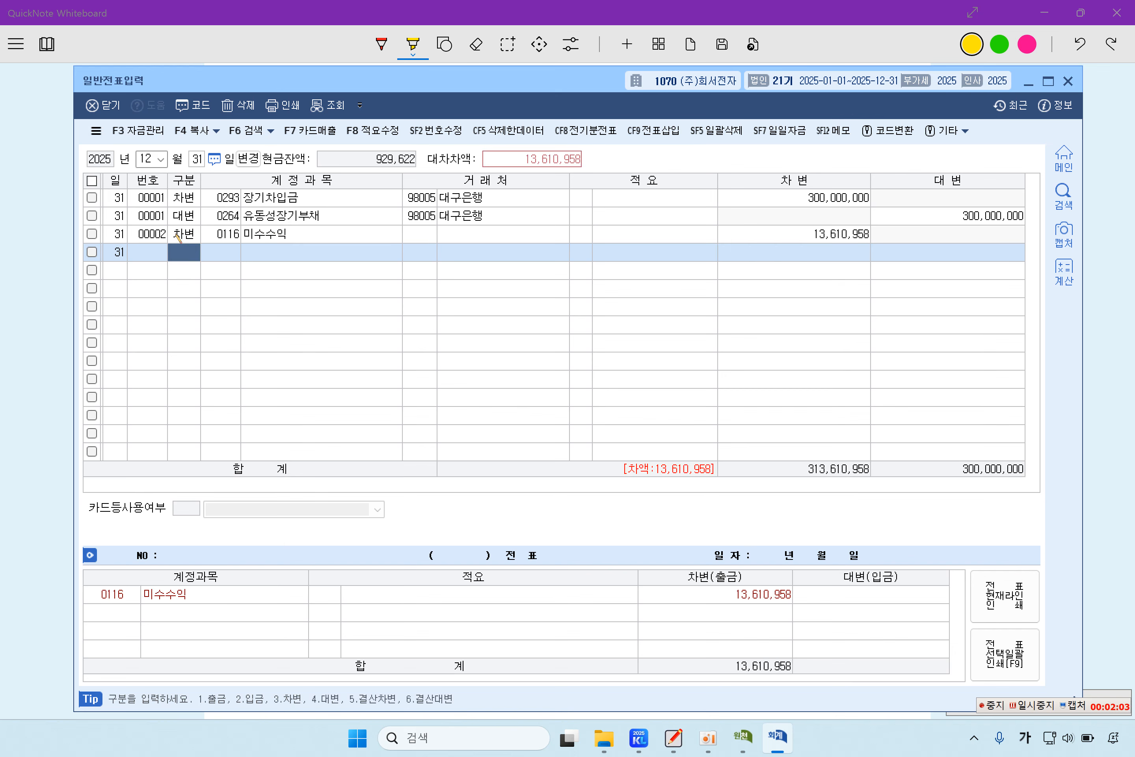
Step: Add the row 4 credit line to 이자수익 to balance the voucher
type("4")
key("F2")
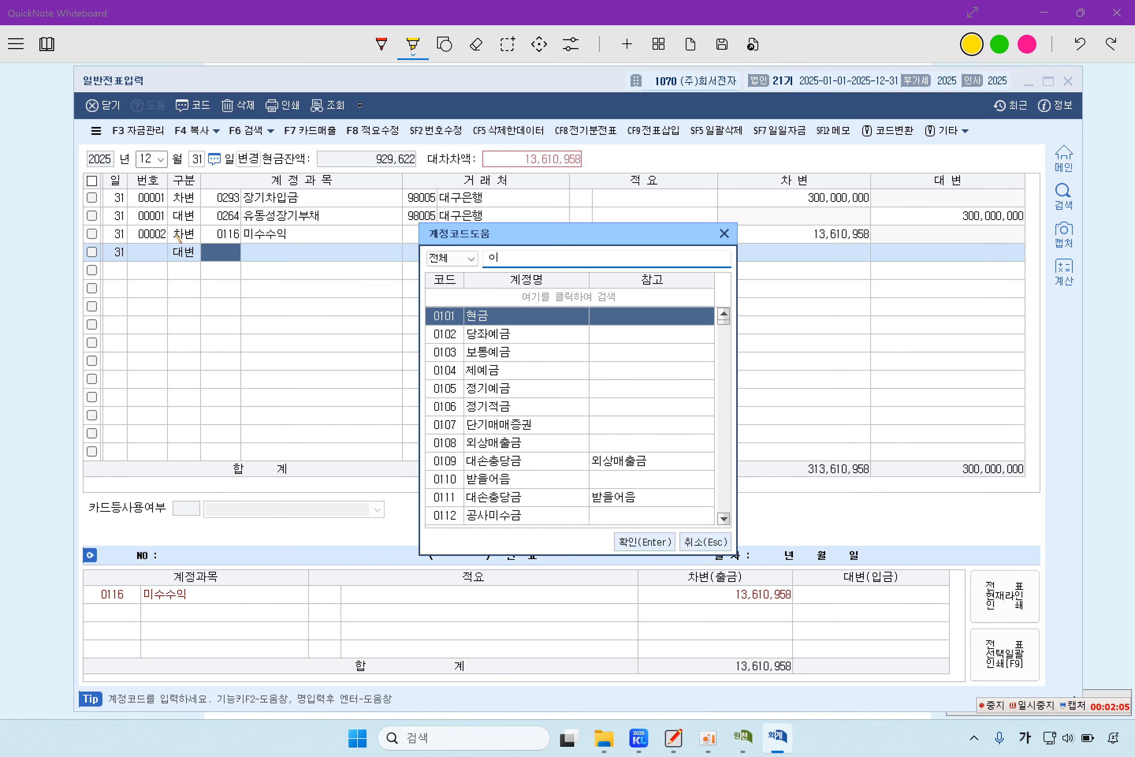
key("BackSpace")
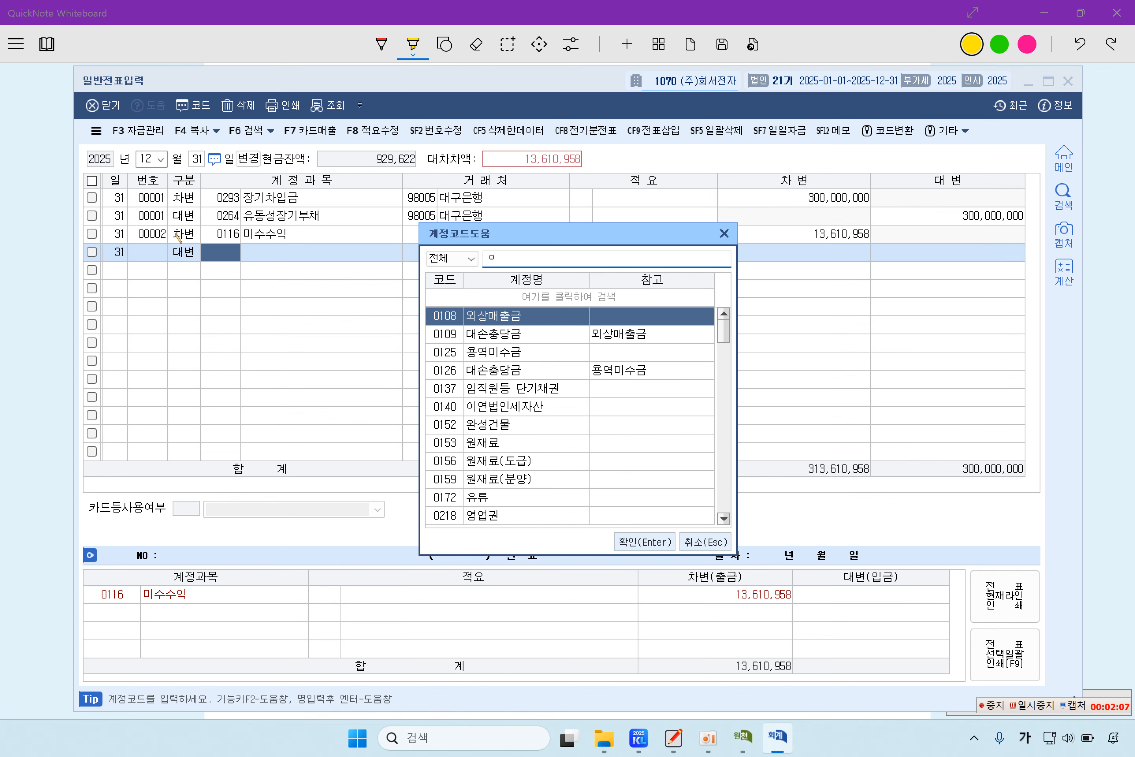
type("이자수")
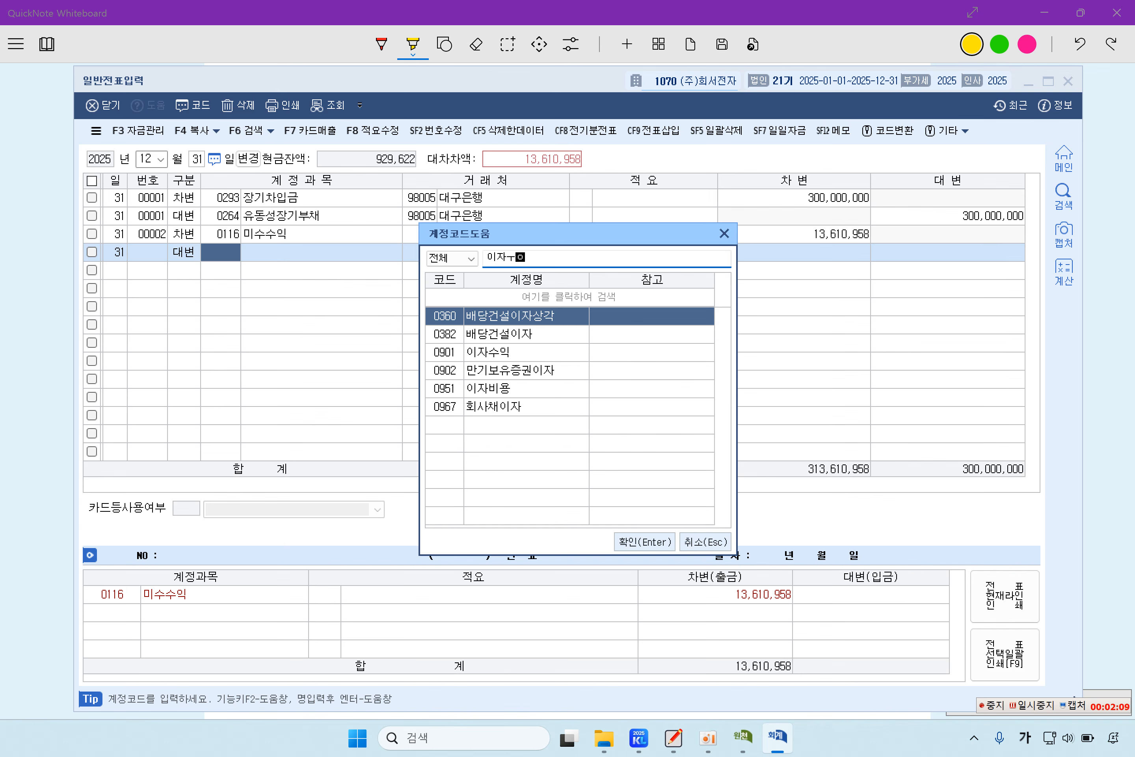
type("익")
key("Return")
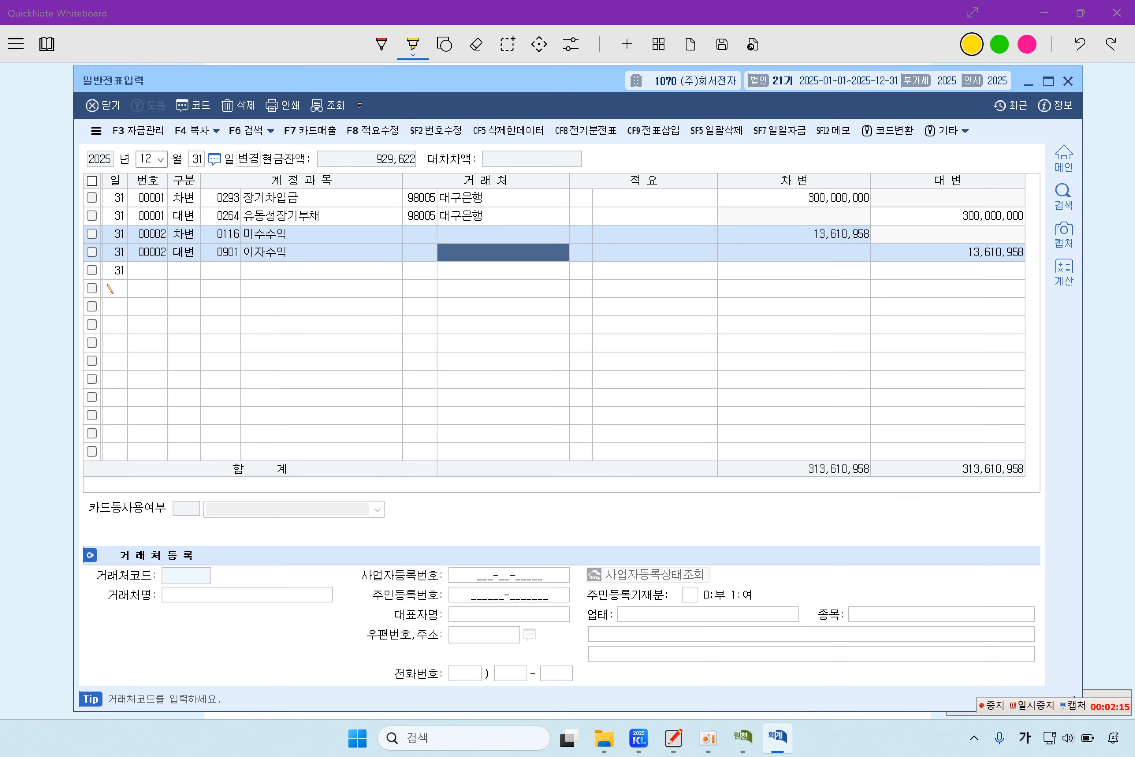
key("alt+Tab")
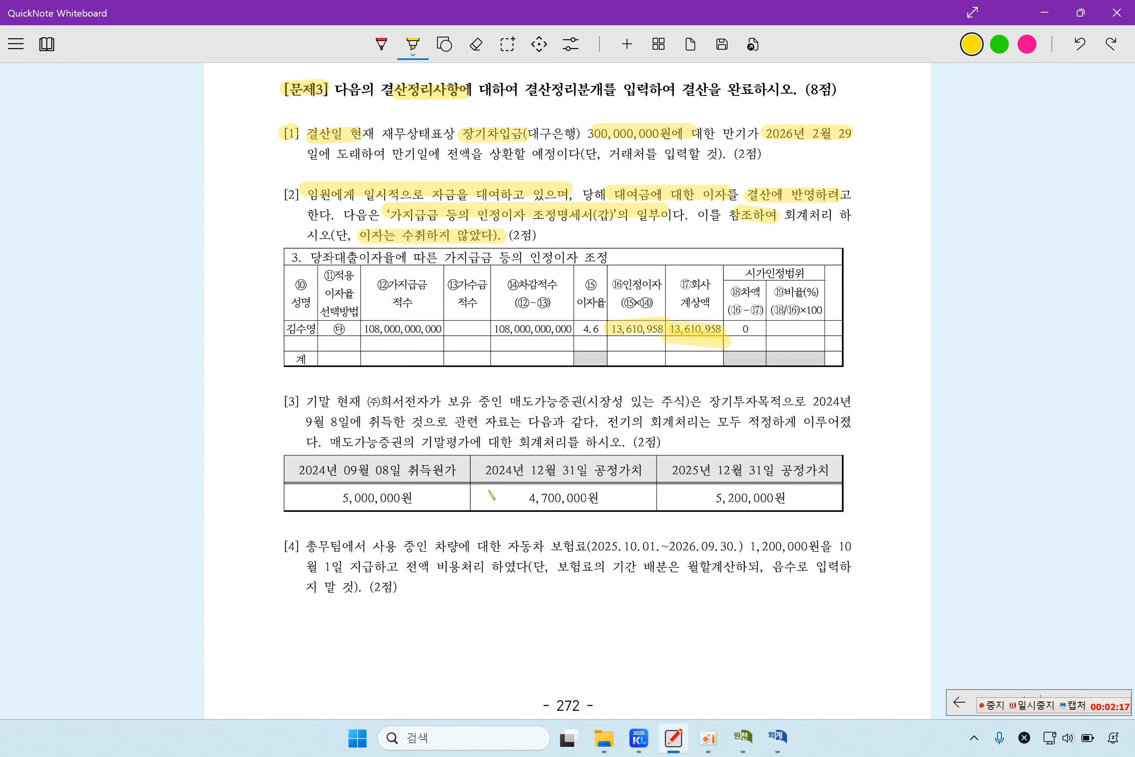
Step: Highlight the company name, 매도가능증권, 장기투자목적으로 and the September 8 acquisition date
scroll(490, 495, "down", 3)
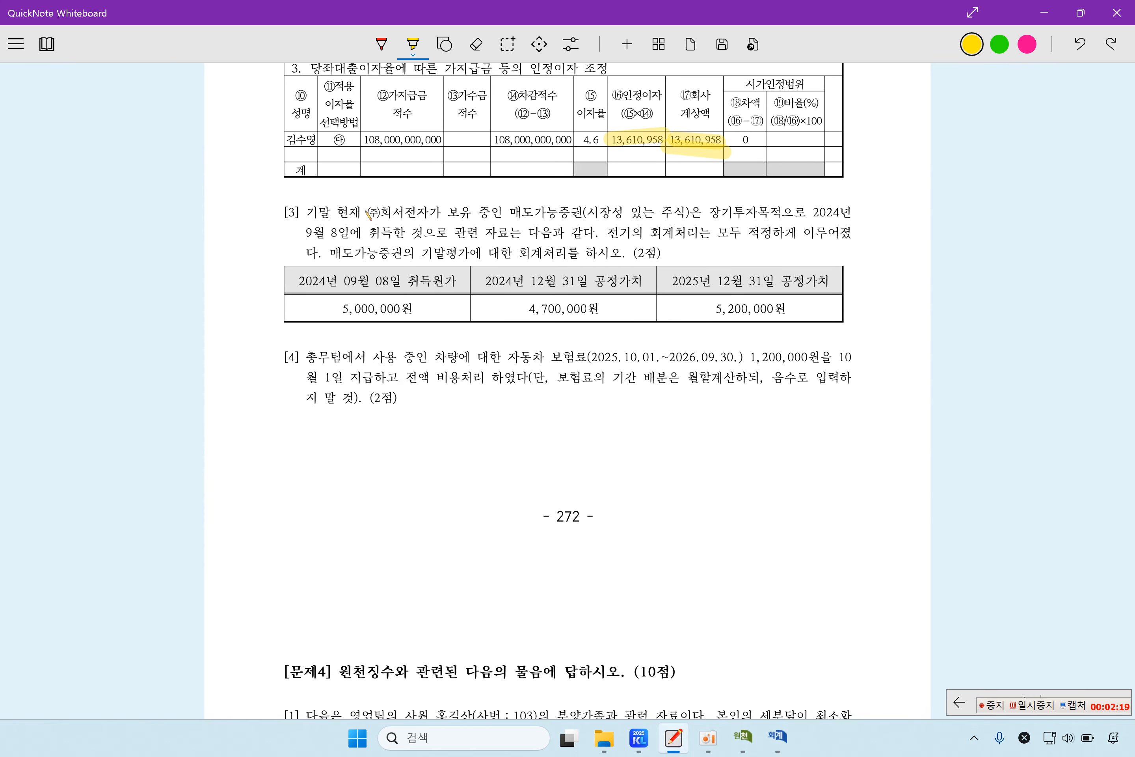
left_click_drag(362, 211, 439, 212)
left_click_drag(510, 212, 586, 212)
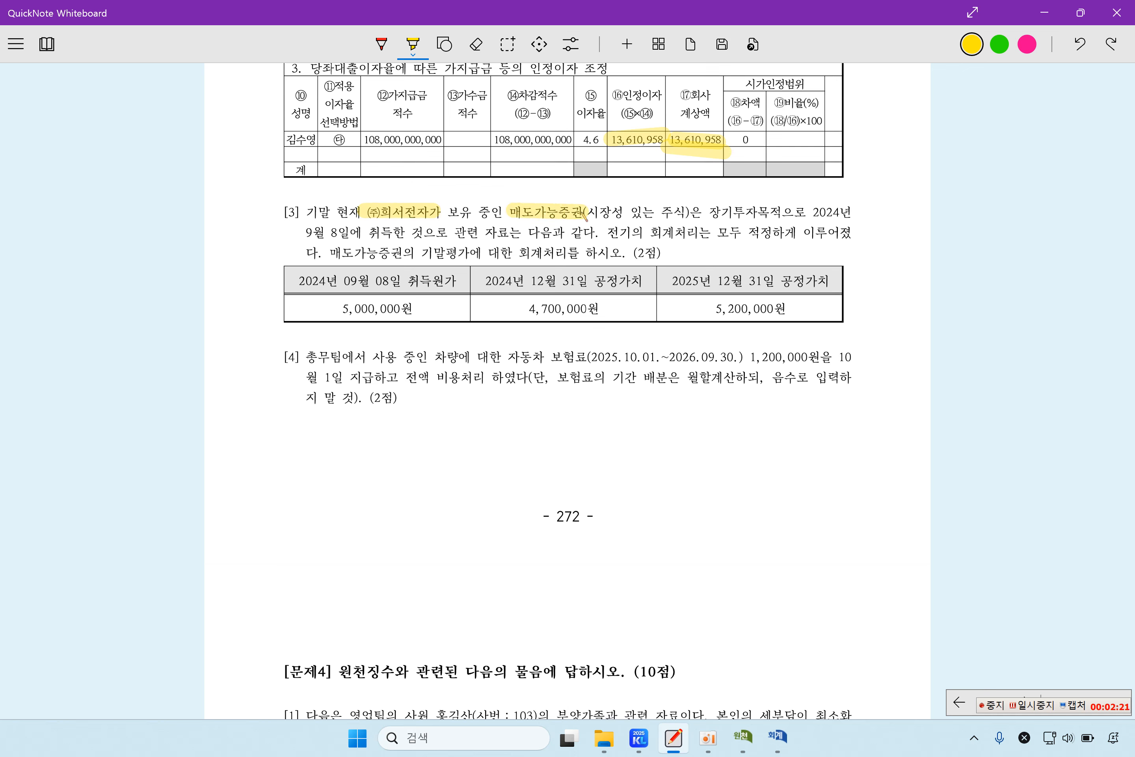
left_click_drag(713, 214, 804, 215)
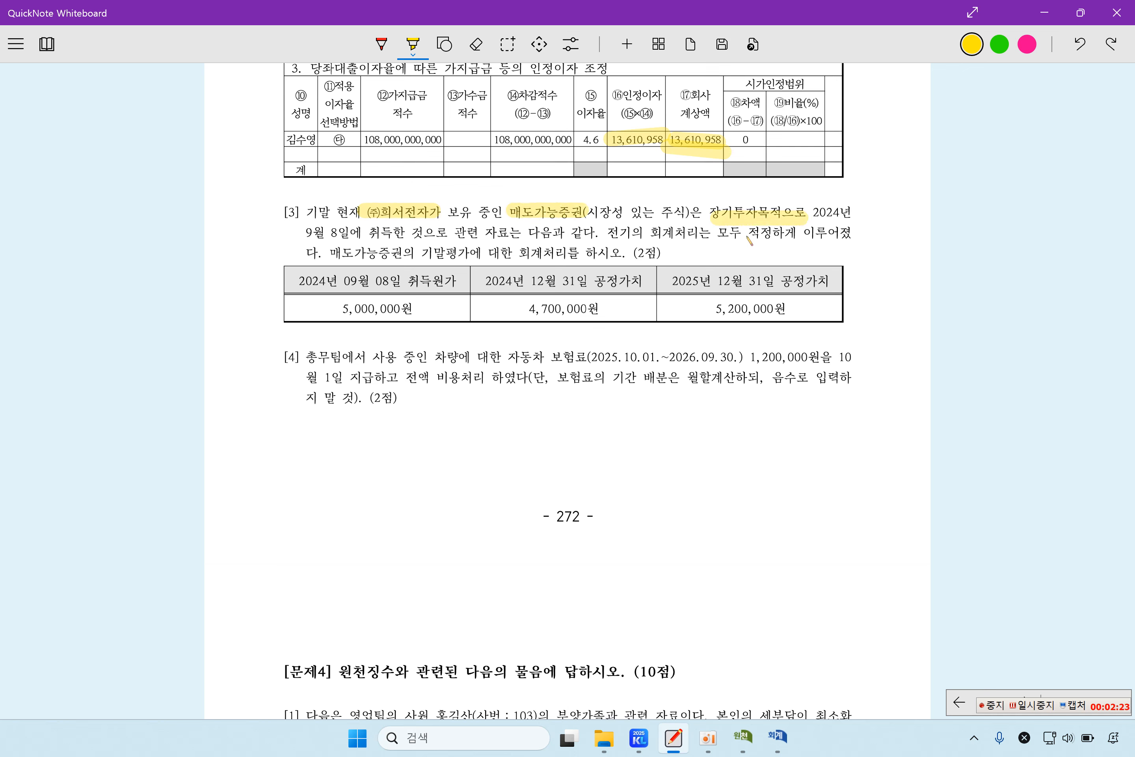
left_click_drag(308, 235, 440, 239)
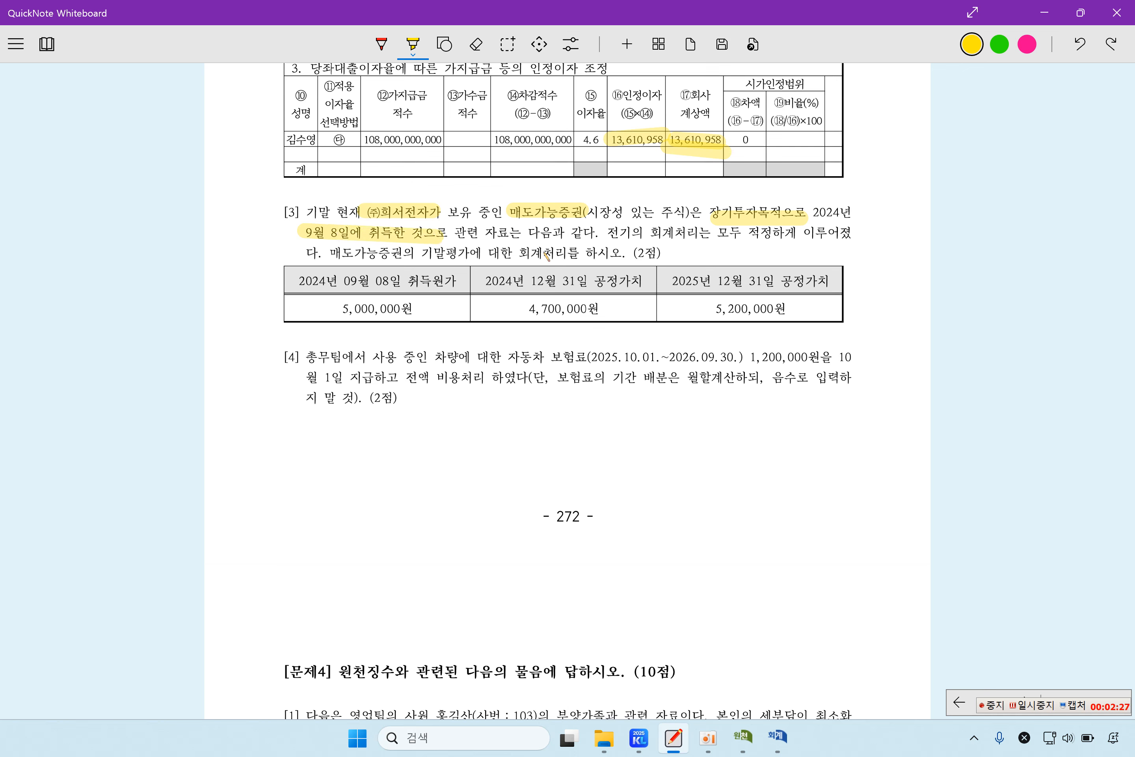
Step: Highlight 5,000,000, 4,700,000 and 5,200,000 and link them with red arcs
left_click_drag(333, 304, 403, 304)
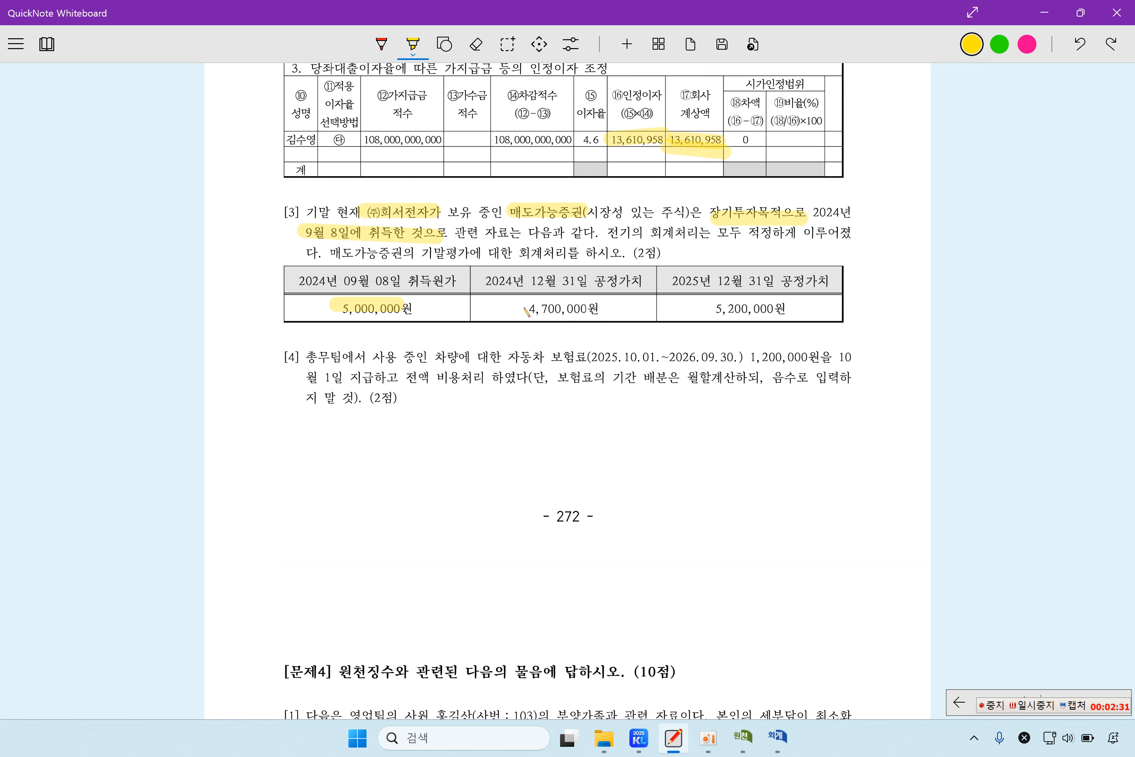
left_click_drag(526, 313, 608, 317)
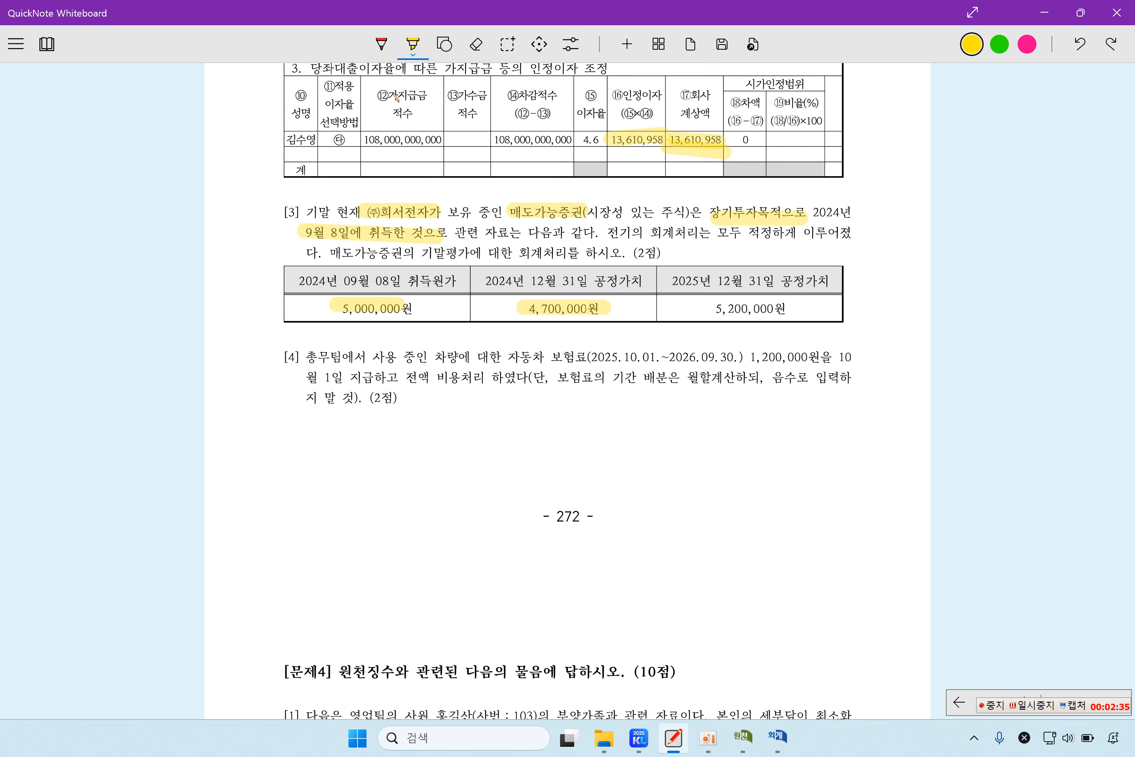
left_click(381, 45)
mouse_move(412, 307)
left_mouse_down()
mouse_move(423, 323)
mouse_move(522, 317)
left_mouse_up()
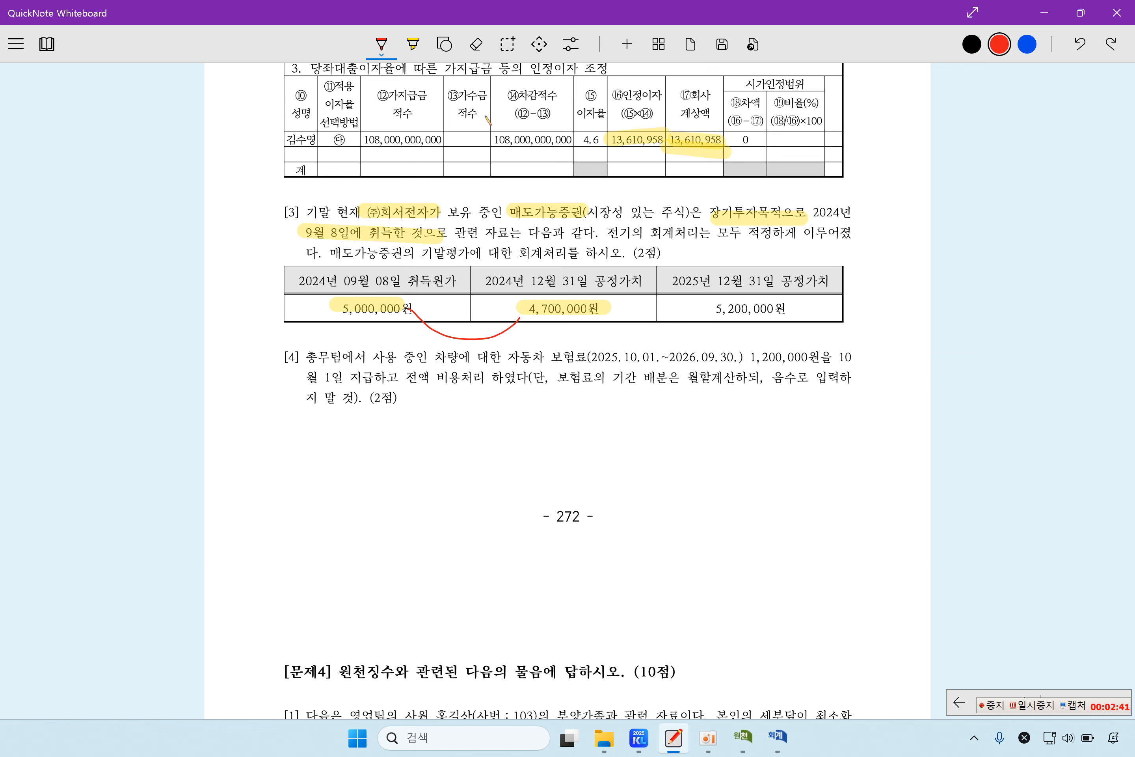
left_click(412, 44)
left_click_drag(709, 311, 794, 313)
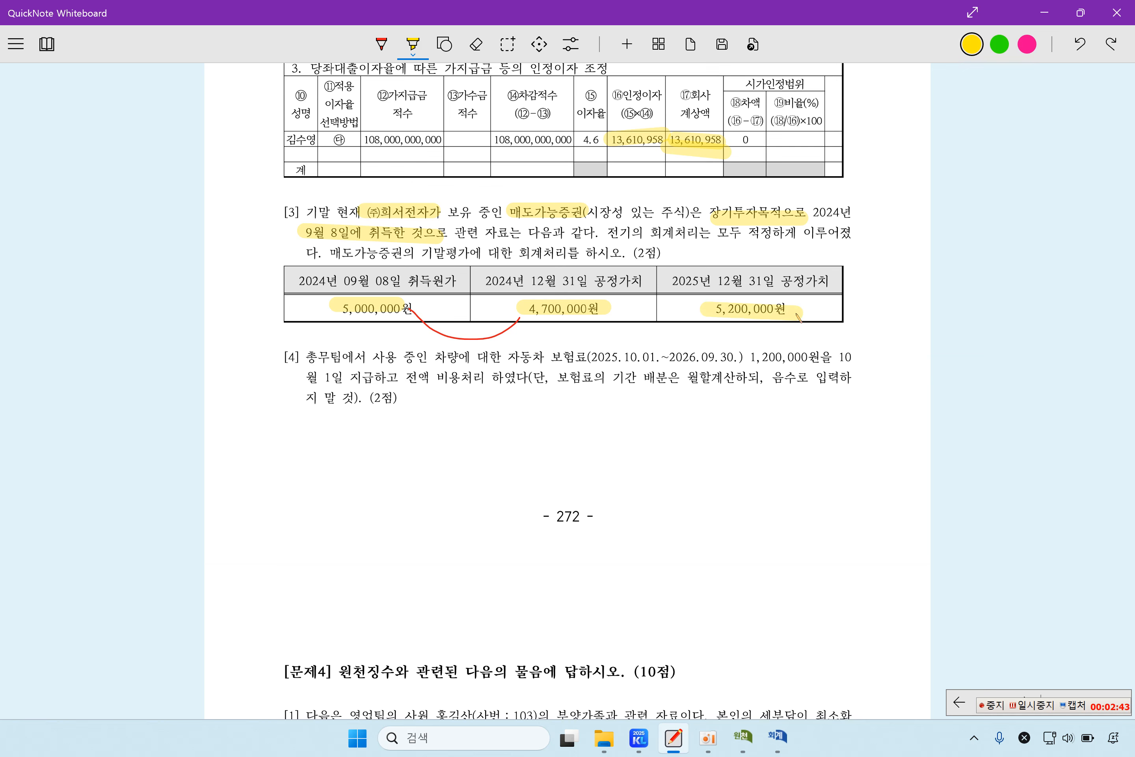
left_click(373, 44)
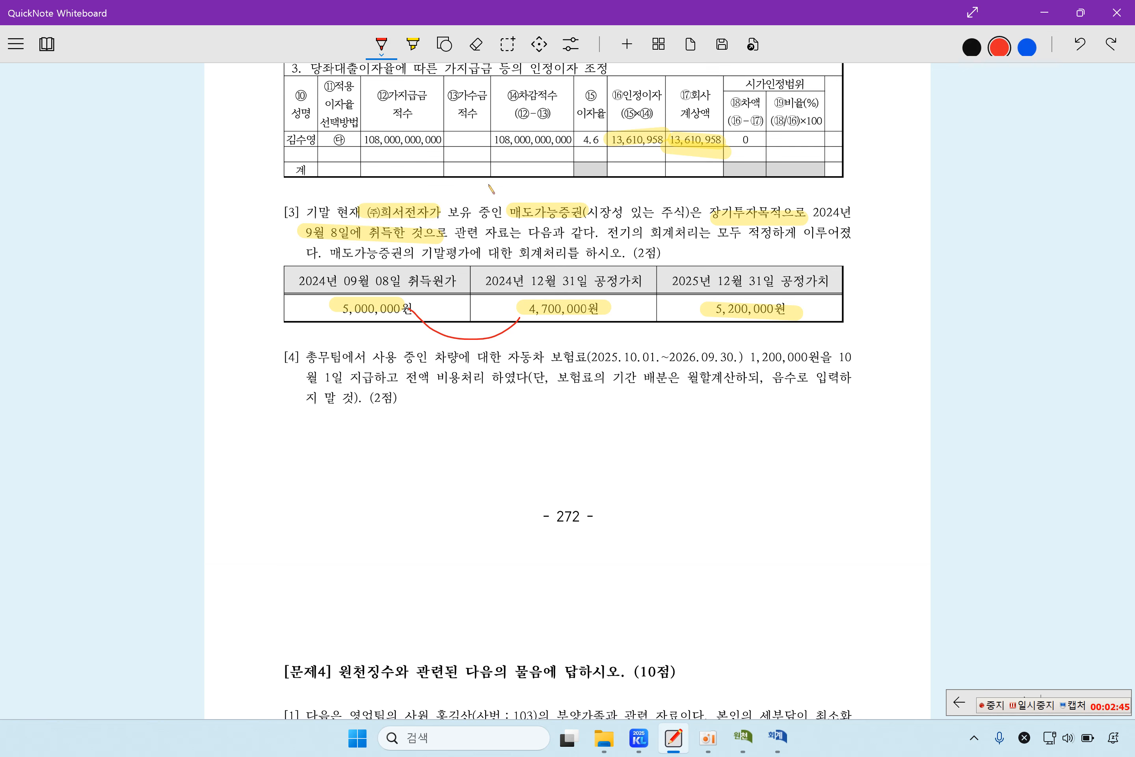
mouse_move(602, 323)
left_mouse_down()
mouse_move(730, 342)
mouse_move(746, 331)
left_mouse_up()
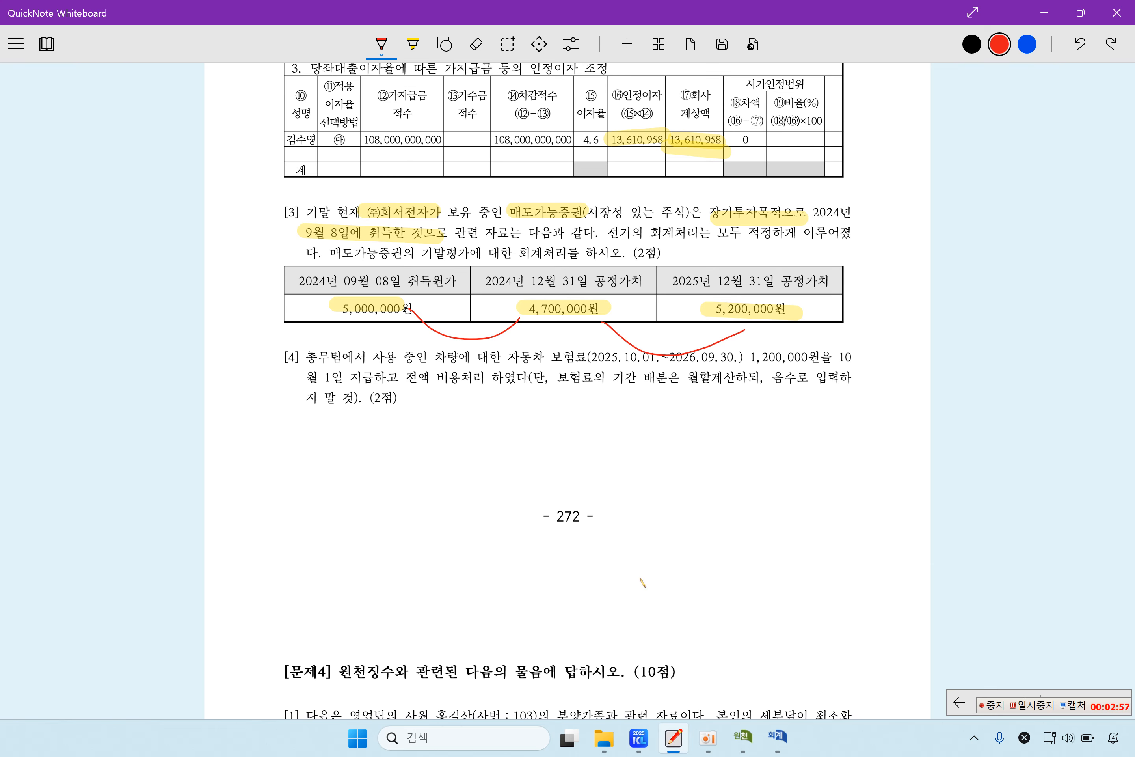
Step: Add a December 31 debit to 0178 매도가능증권 for 500,000
left_click(778, 739)
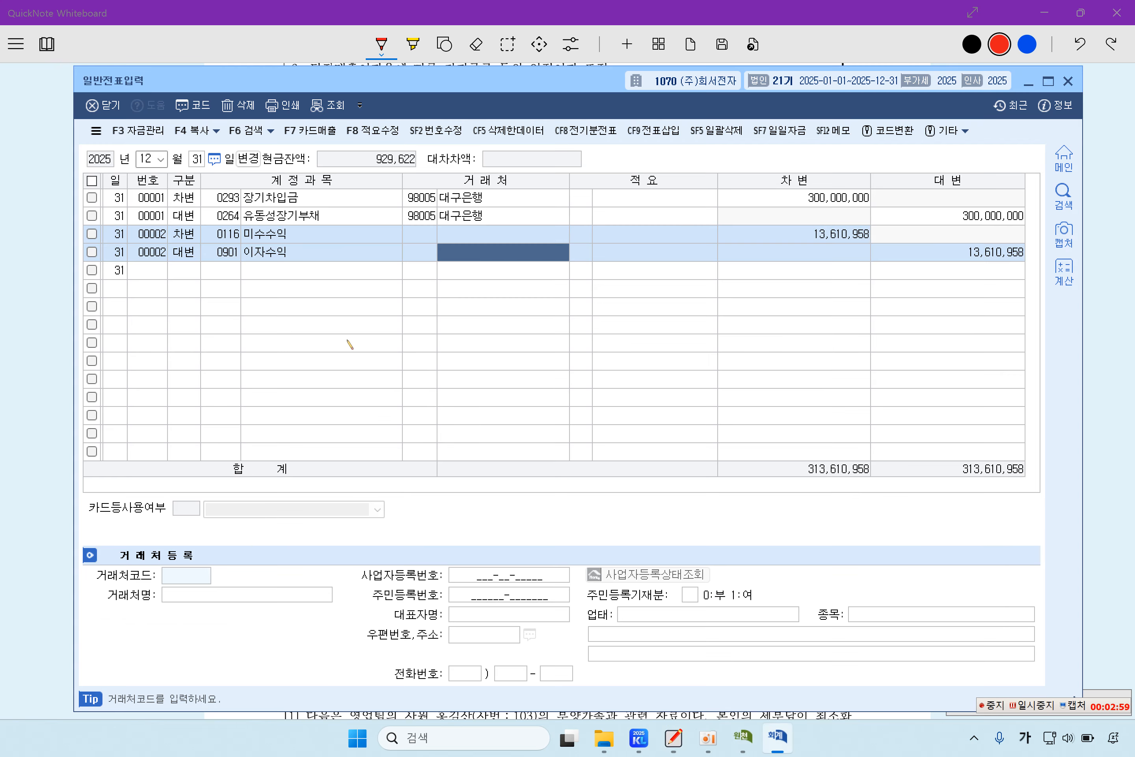
left_click(179, 276)
type("3")
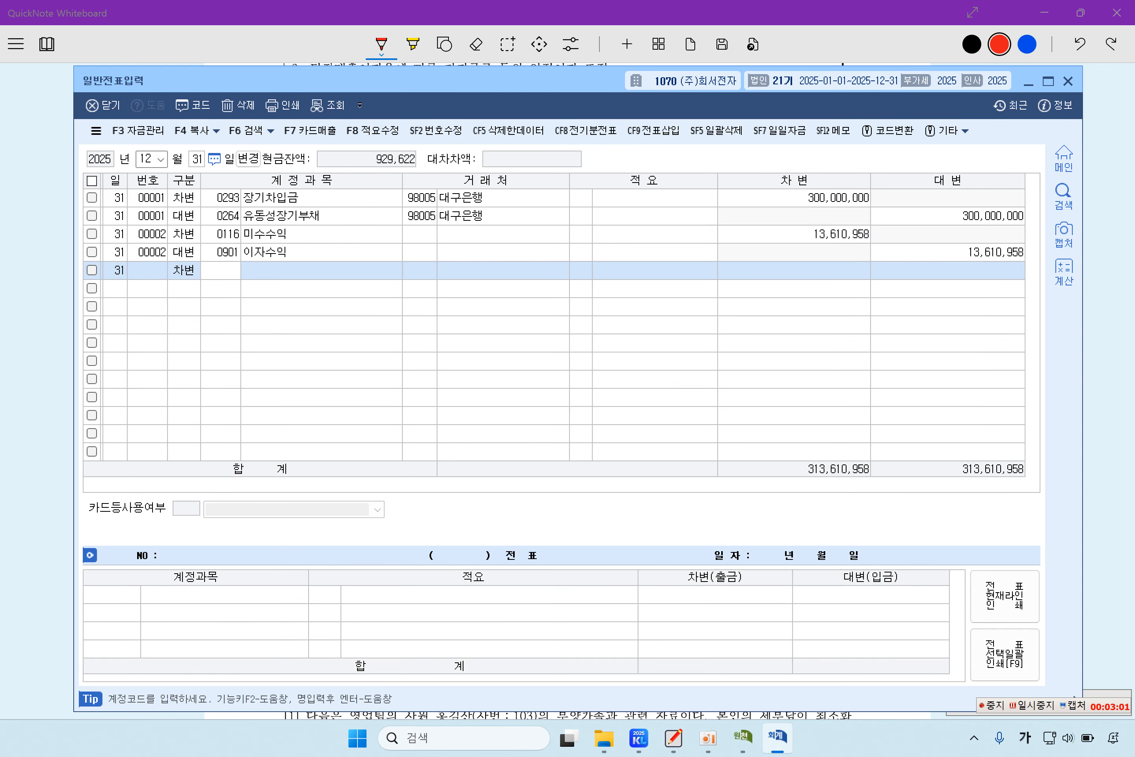
type("178")
key("Return")
key("Return")
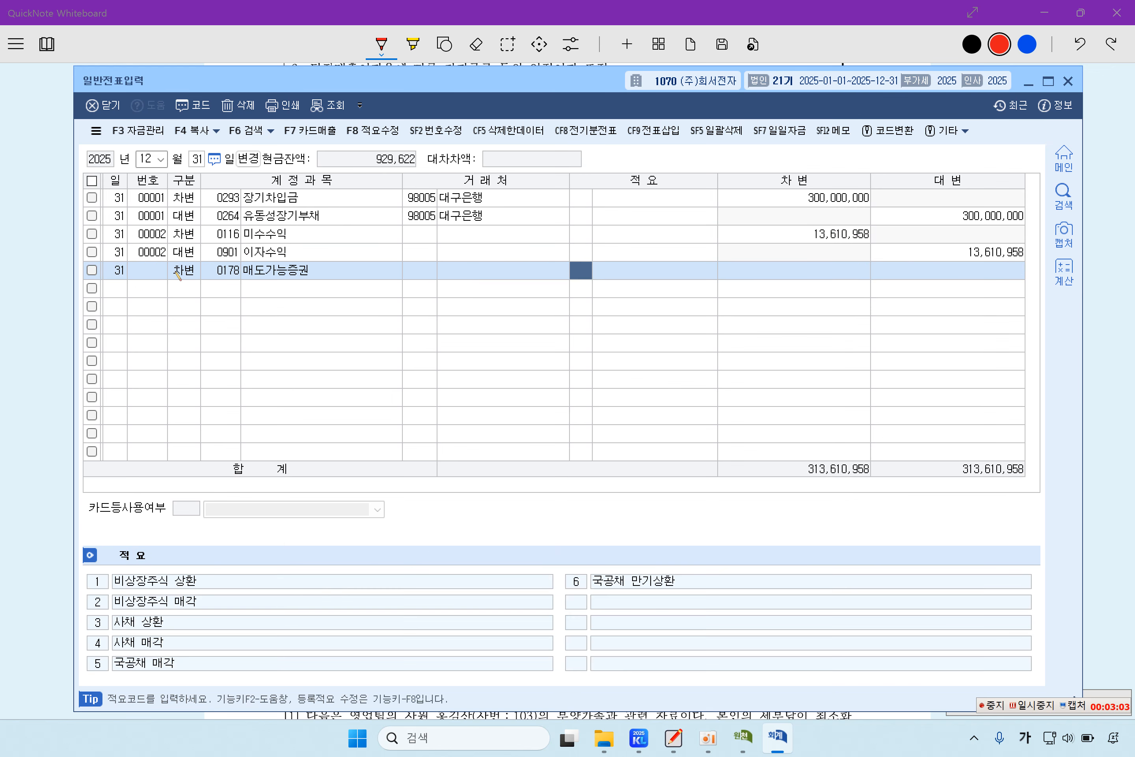
key("Return")
type("5000000")
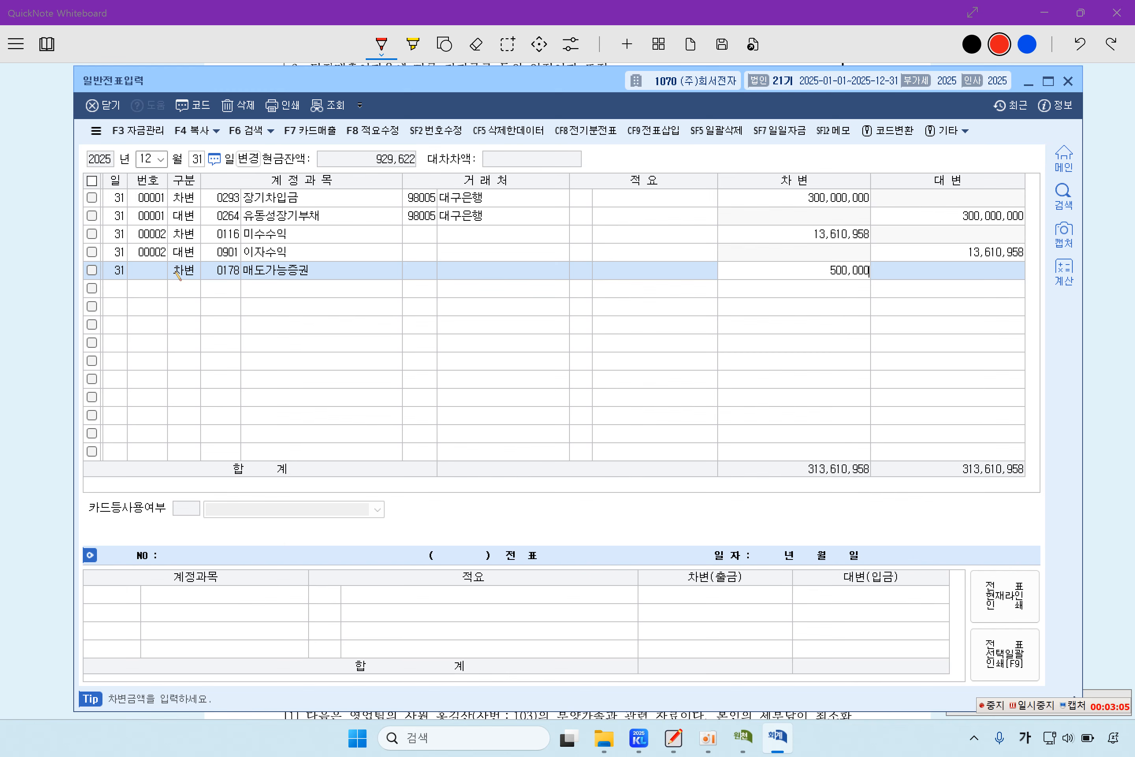
key("Return")
Step: Credit 0395 매도가능증권평가손실 for 300,000
type("4")
key("F2")
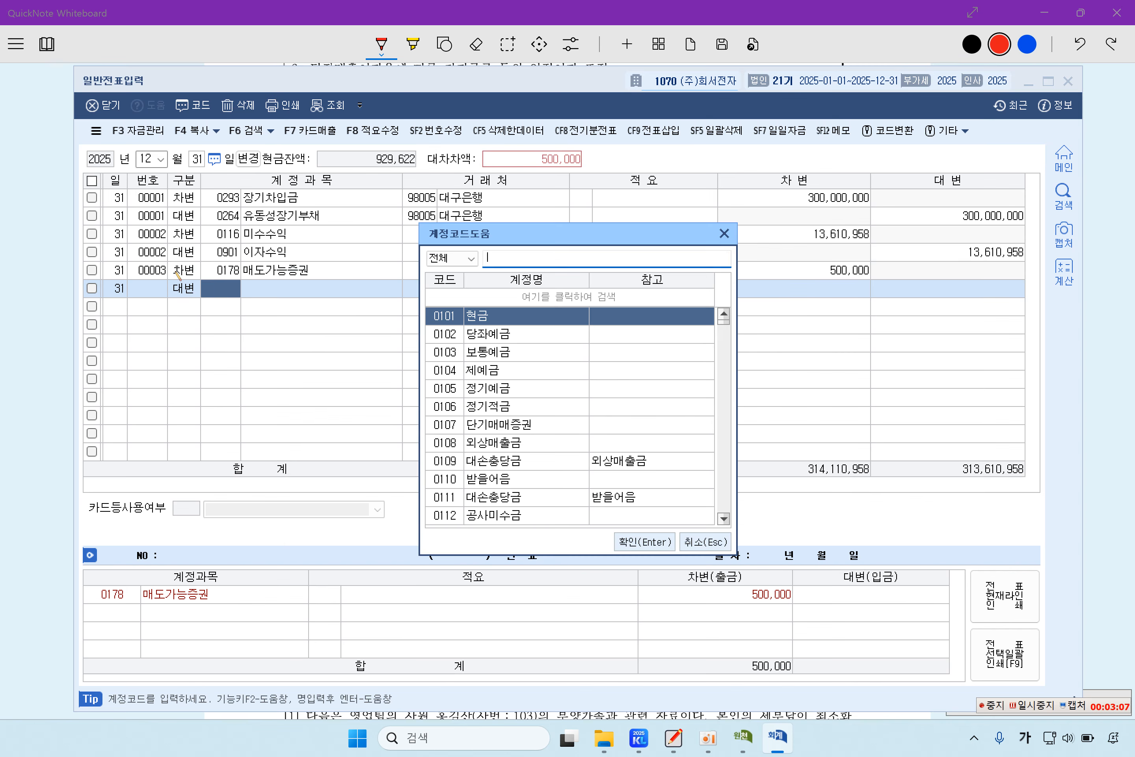
type("매도가능")
key("Down")
key("Down")
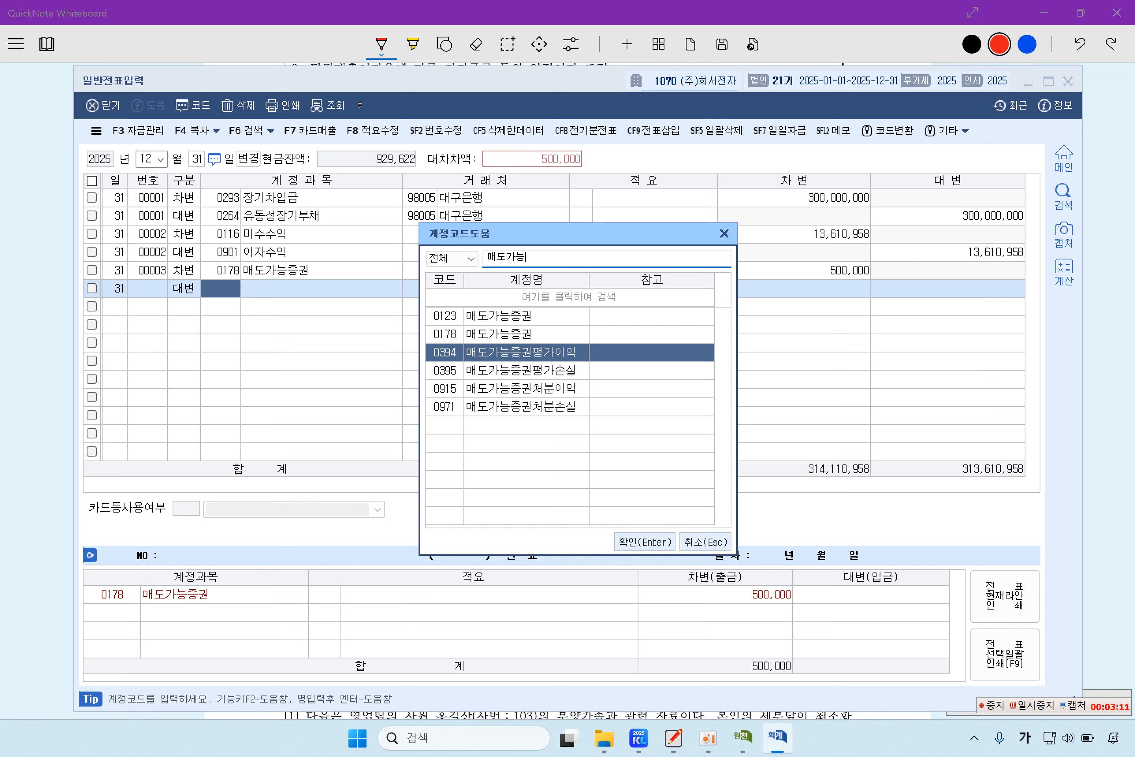
left_click(46, 374)
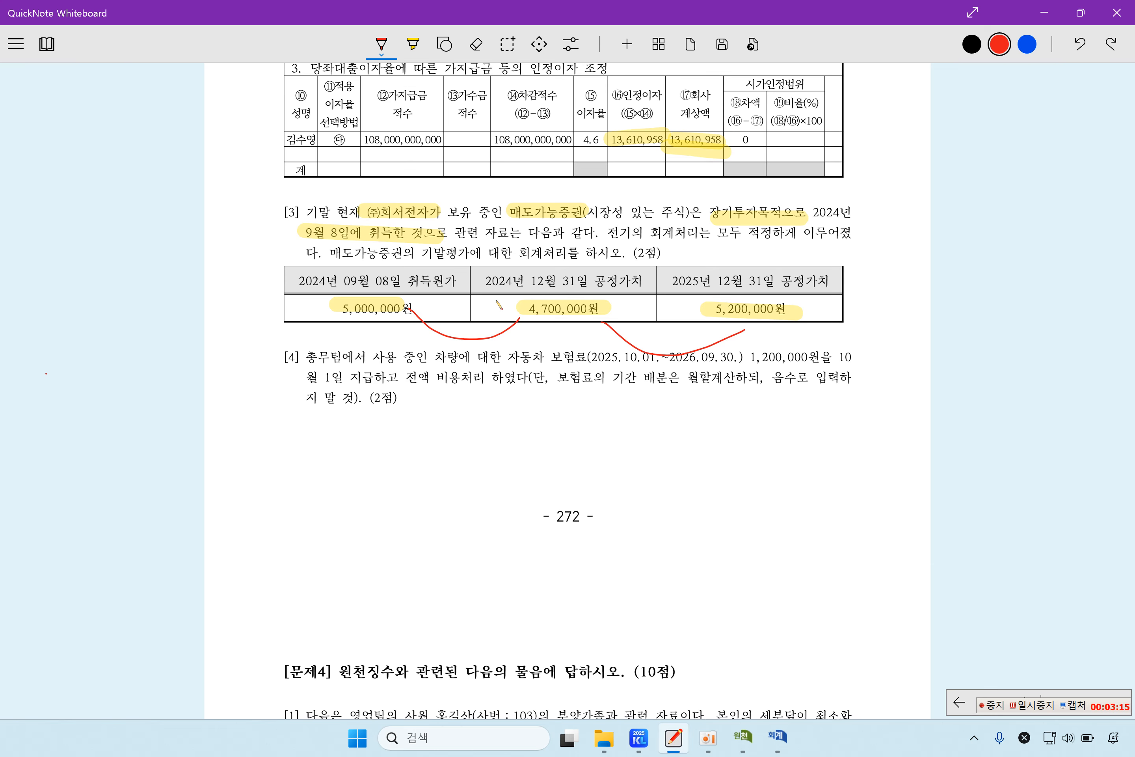
left_click(777, 737)
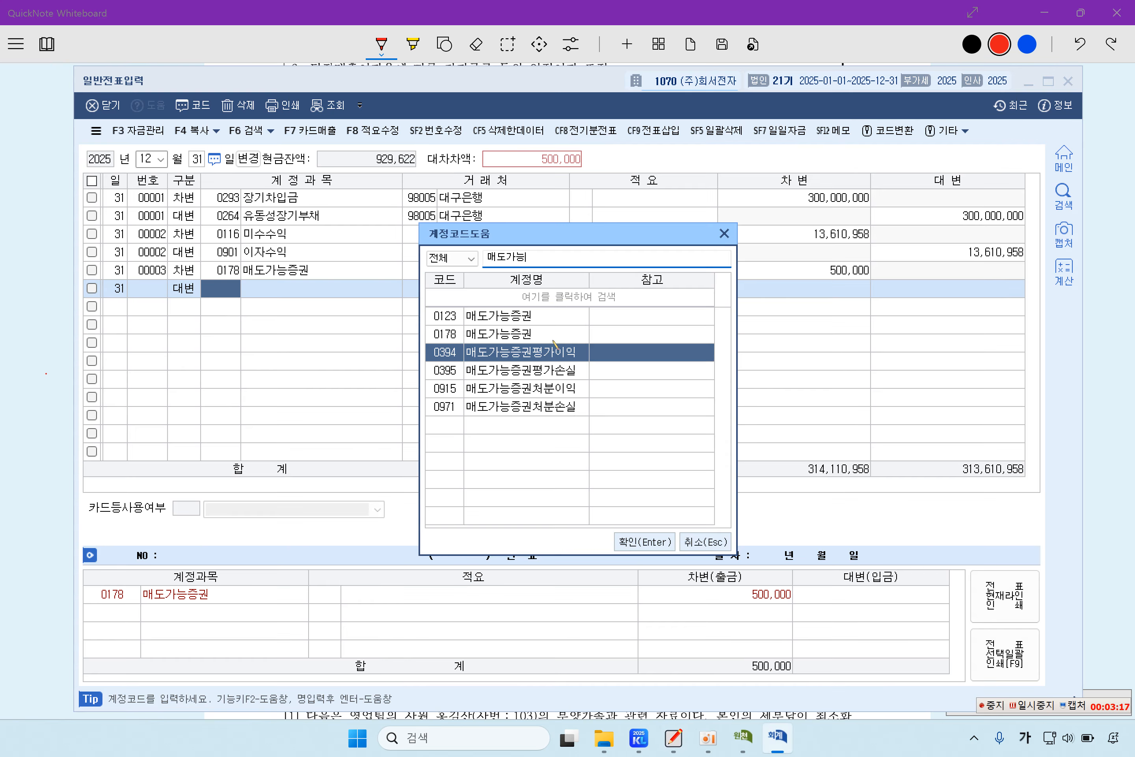
left_click(533, 377)
key("Return")
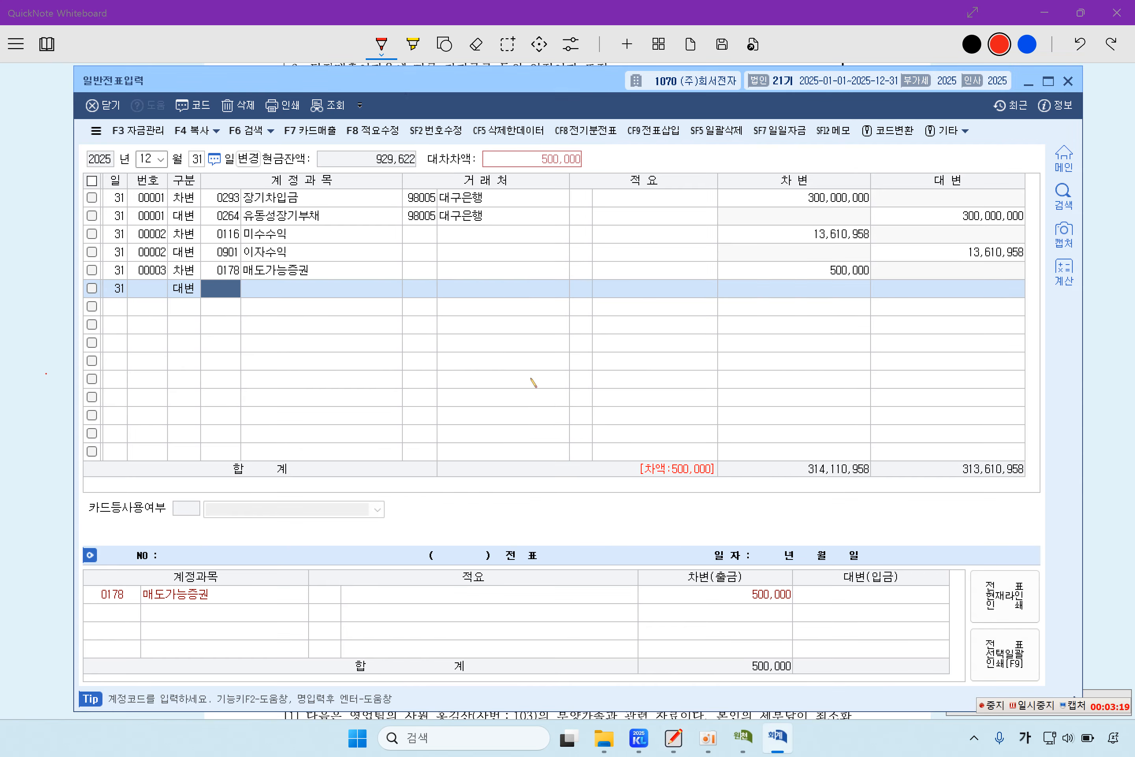
key("Return")
key("Return")
type("3000000")
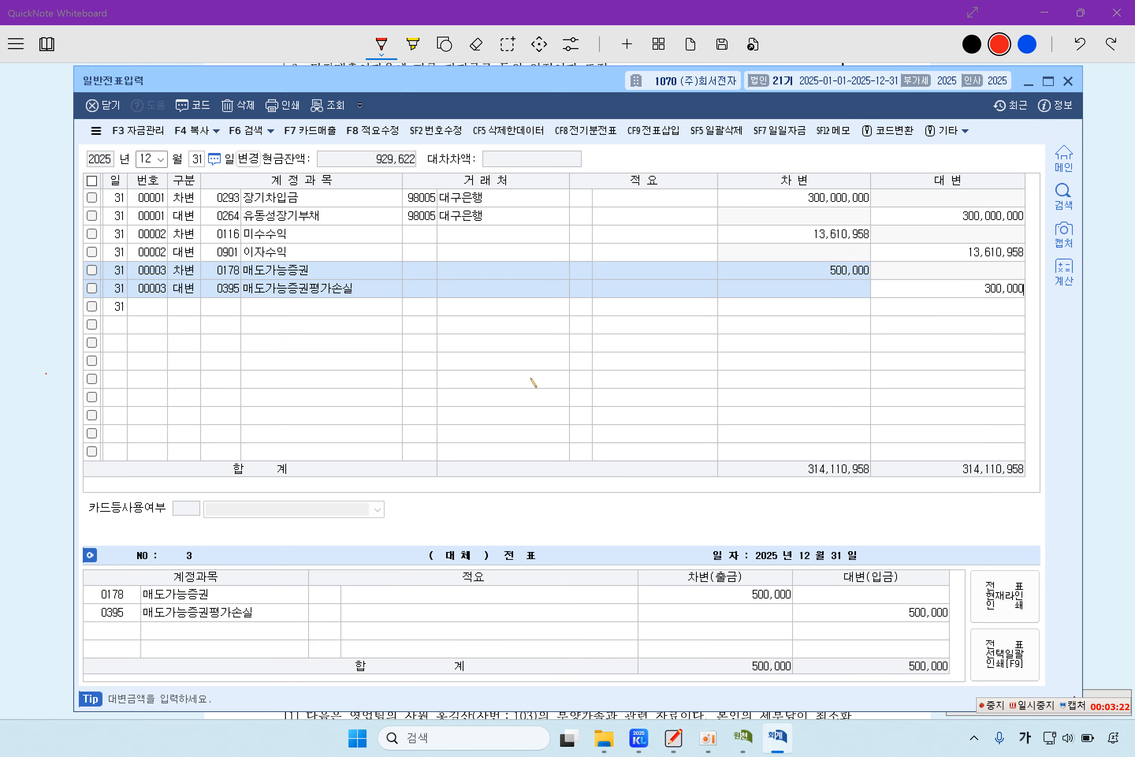
Step: Credit 0394 매도가능증권평가이익 for the remaining 200,000
key("Return")
type("4")
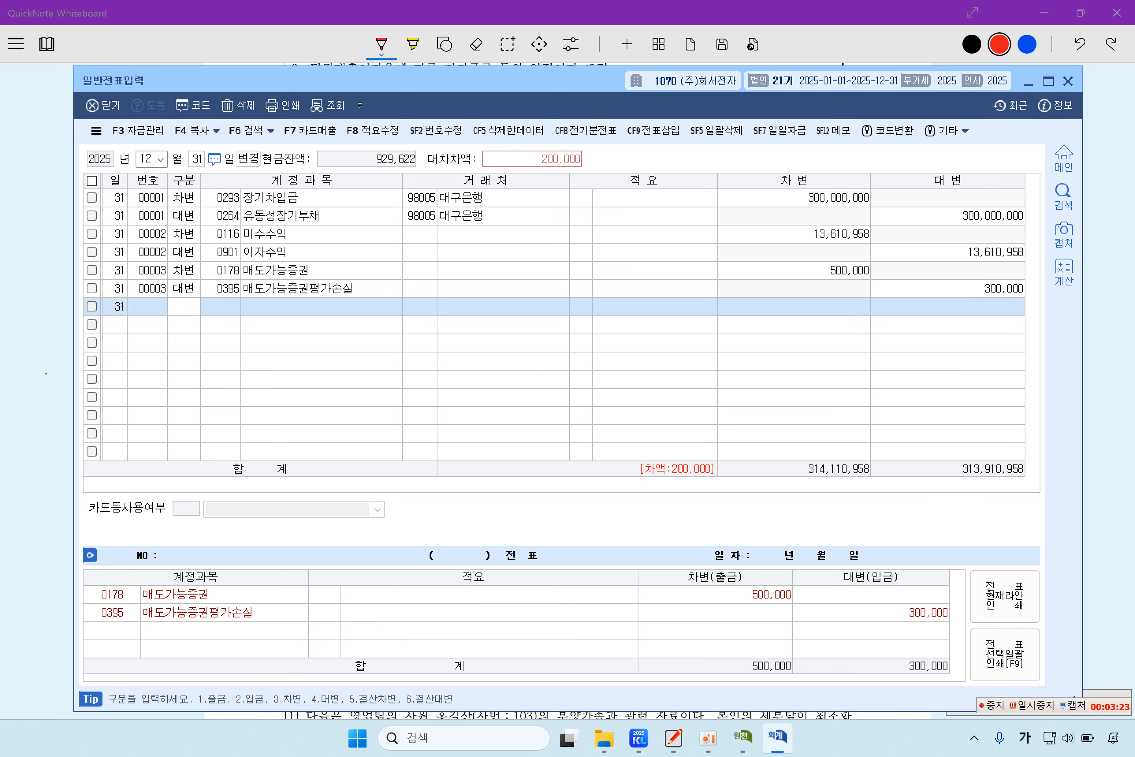
key("Return")
type("매도가능")
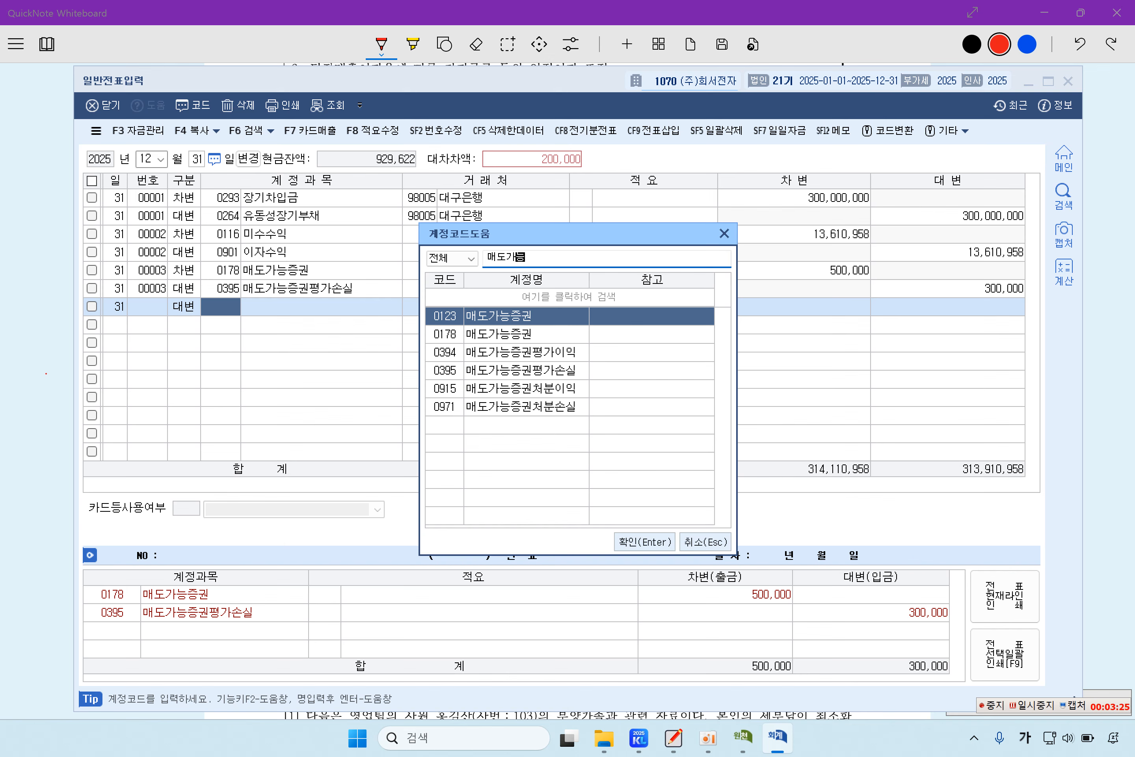
key("Down")
key("Down")
key("Return")
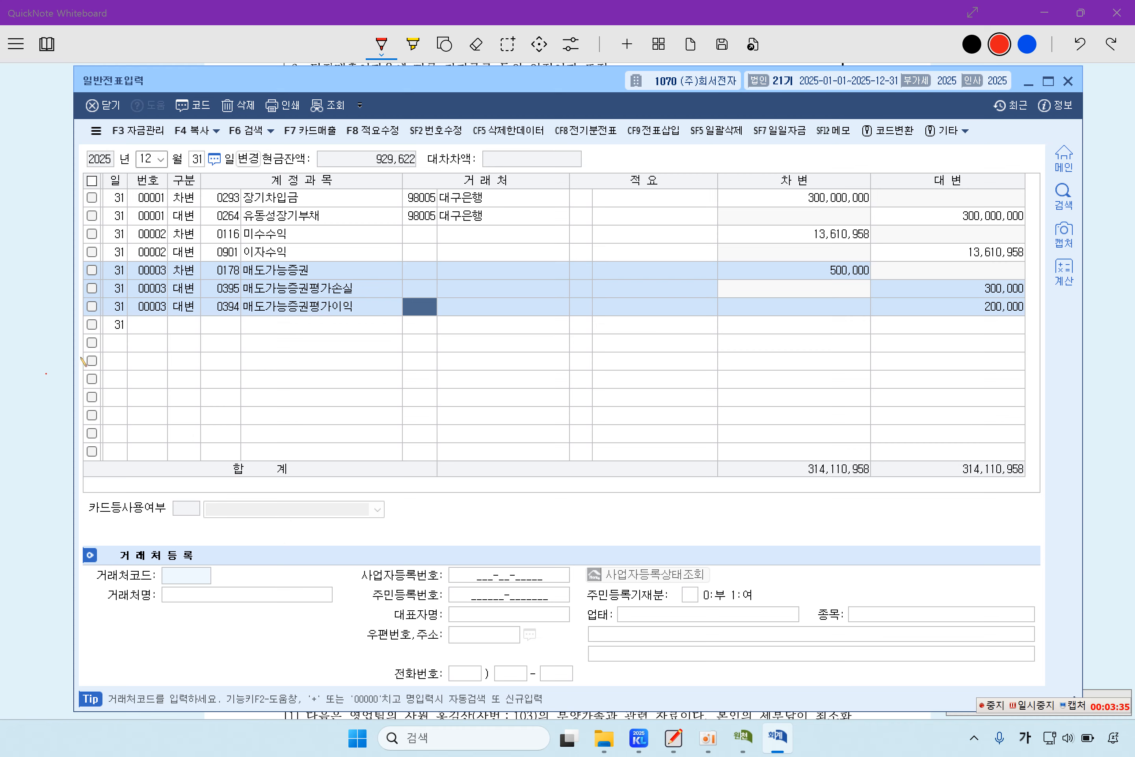
Step: Highlight item [4]'s 자동차 보험 phrase and 비용처리 in yellow, replacing a red underline
left_click(56, 366)
scroll(578, 429, "down", 2)
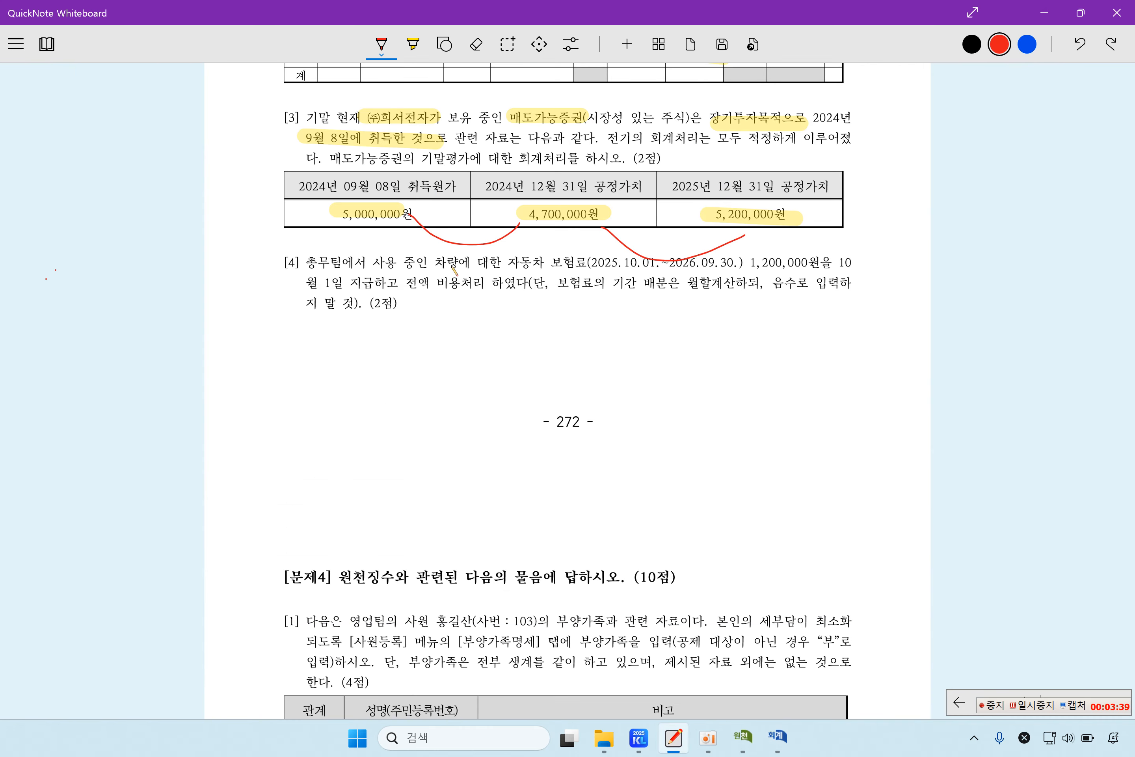
left_click_drag(452, 266, 542, 266)
left_click(475, 44)
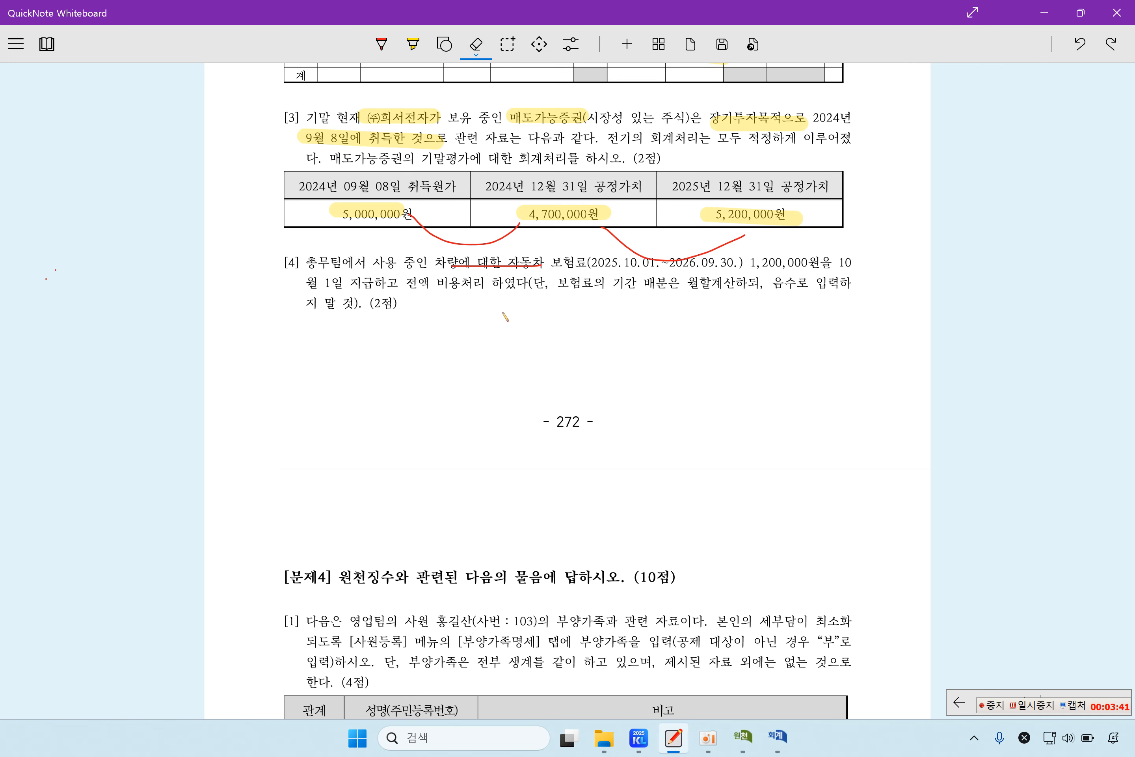
left_click_drag(447, 269, 553, 272)
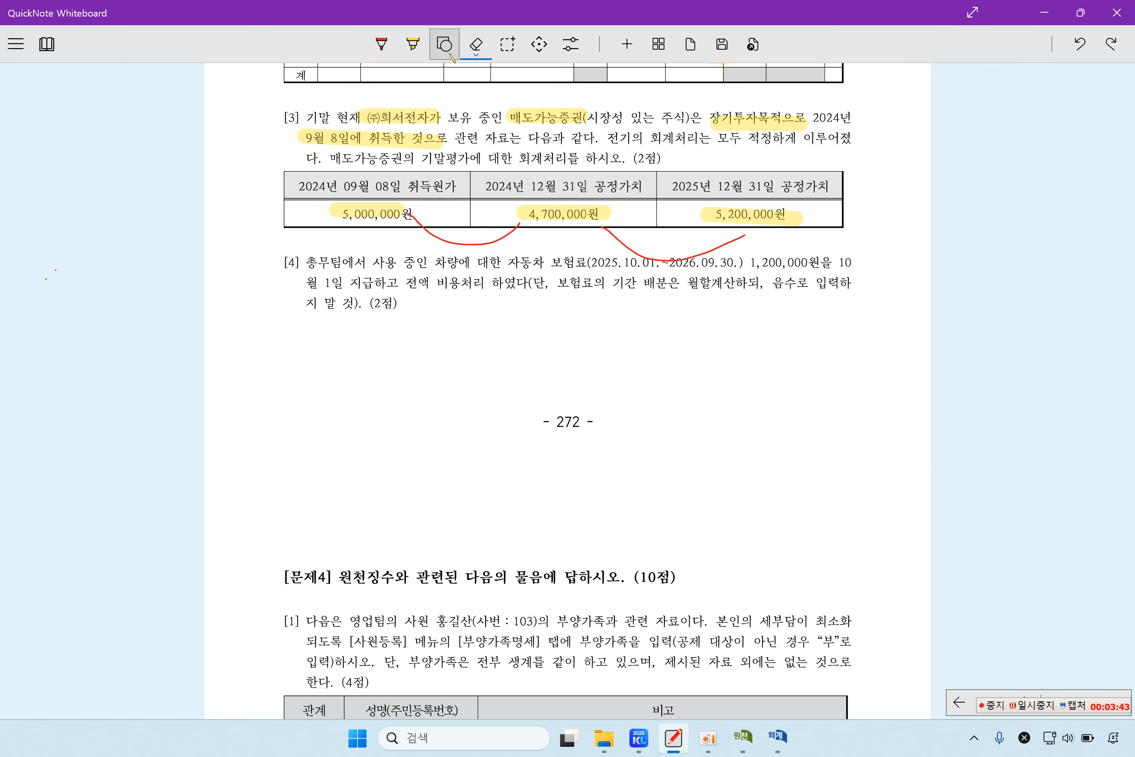
left_click(413, 43)
left_click_drag(431, 262, 833, 264)
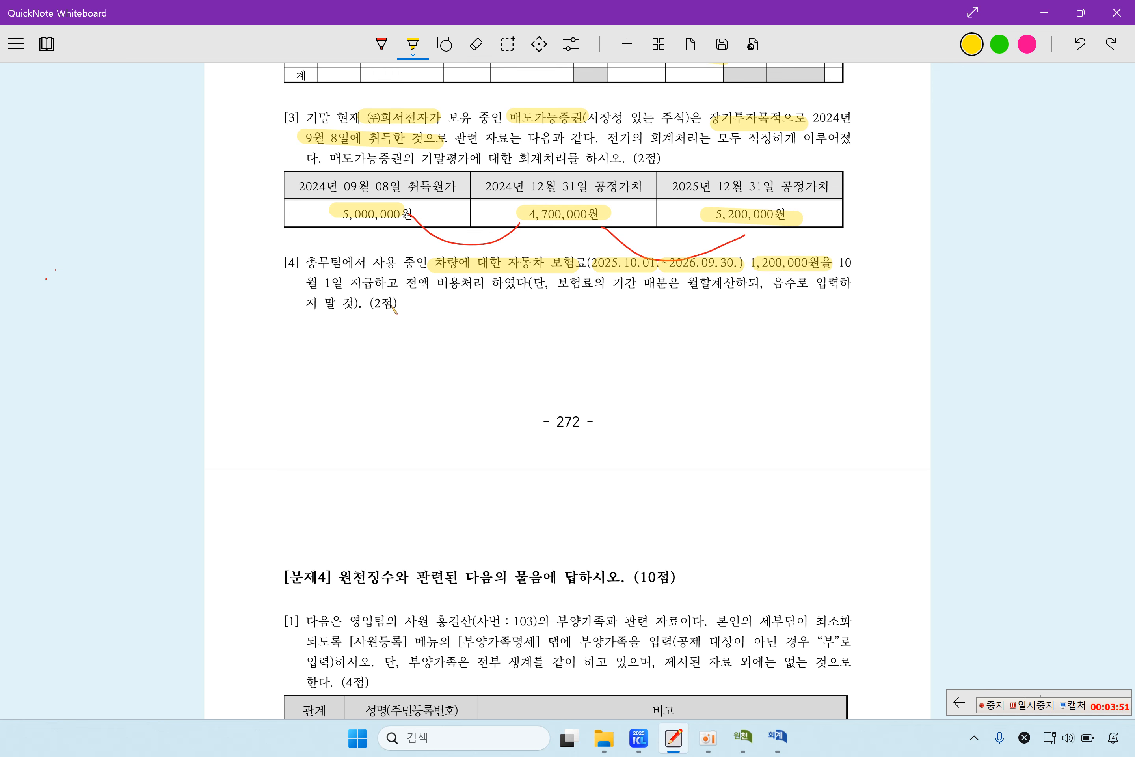
left_click_drag(430, 287, 498, 289)
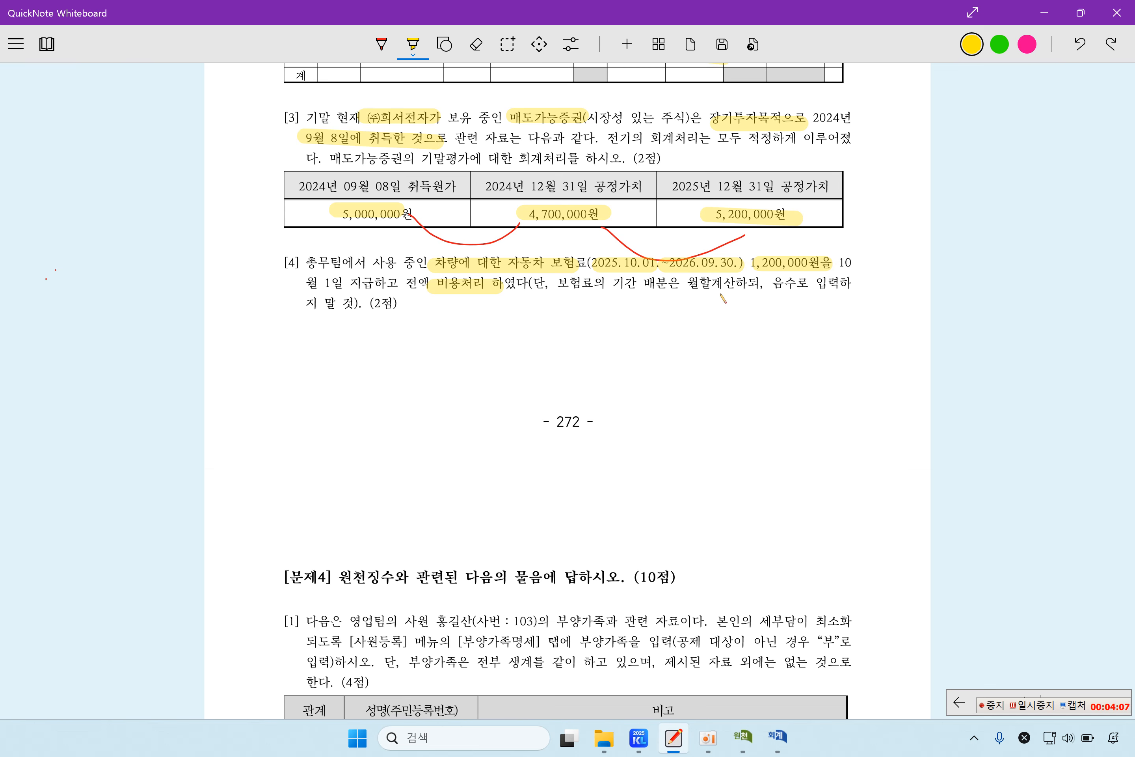
Step: Add a December 31 debit to 0133 선급비용 for 900,000
left_click(778, 737)
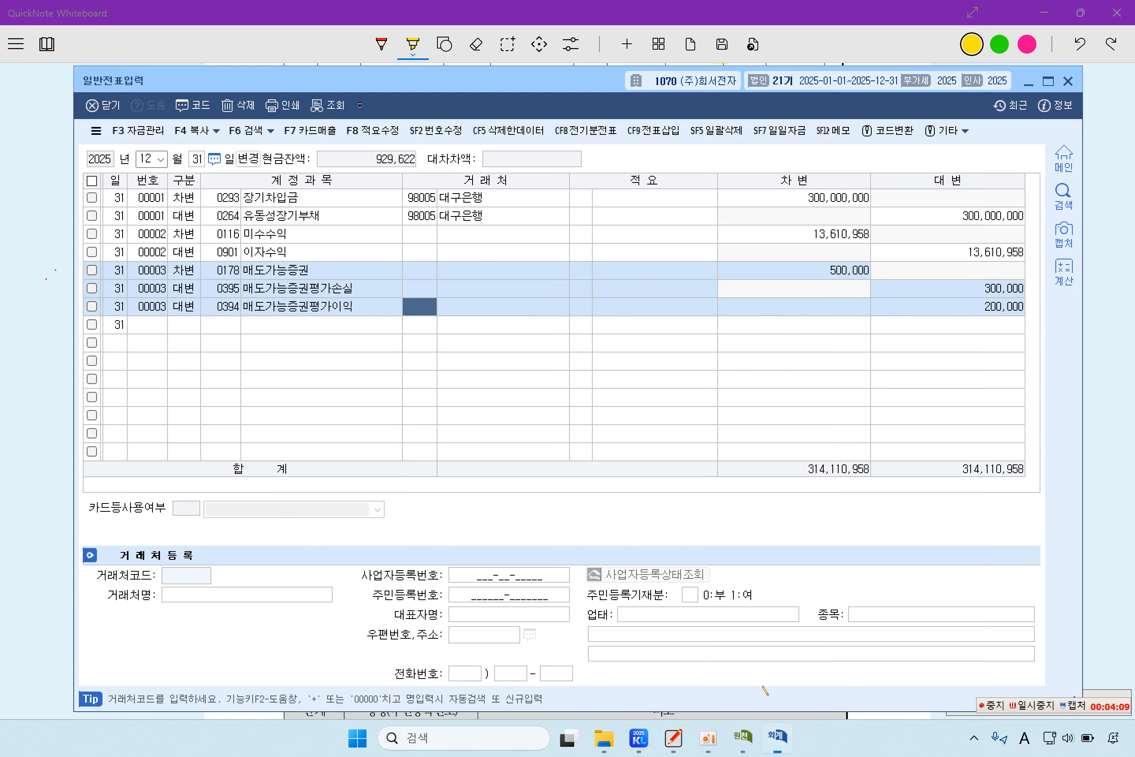
left_click(182, 325)
type("3")
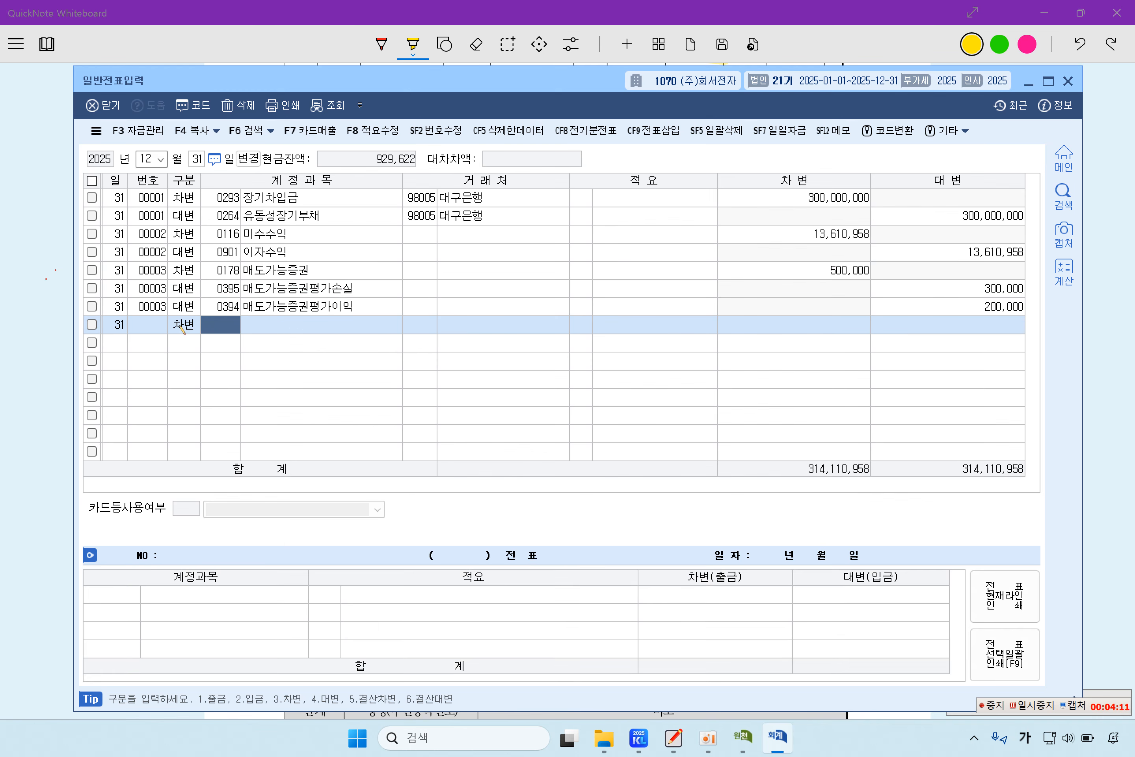
key("F2")
type("선ㄱ")
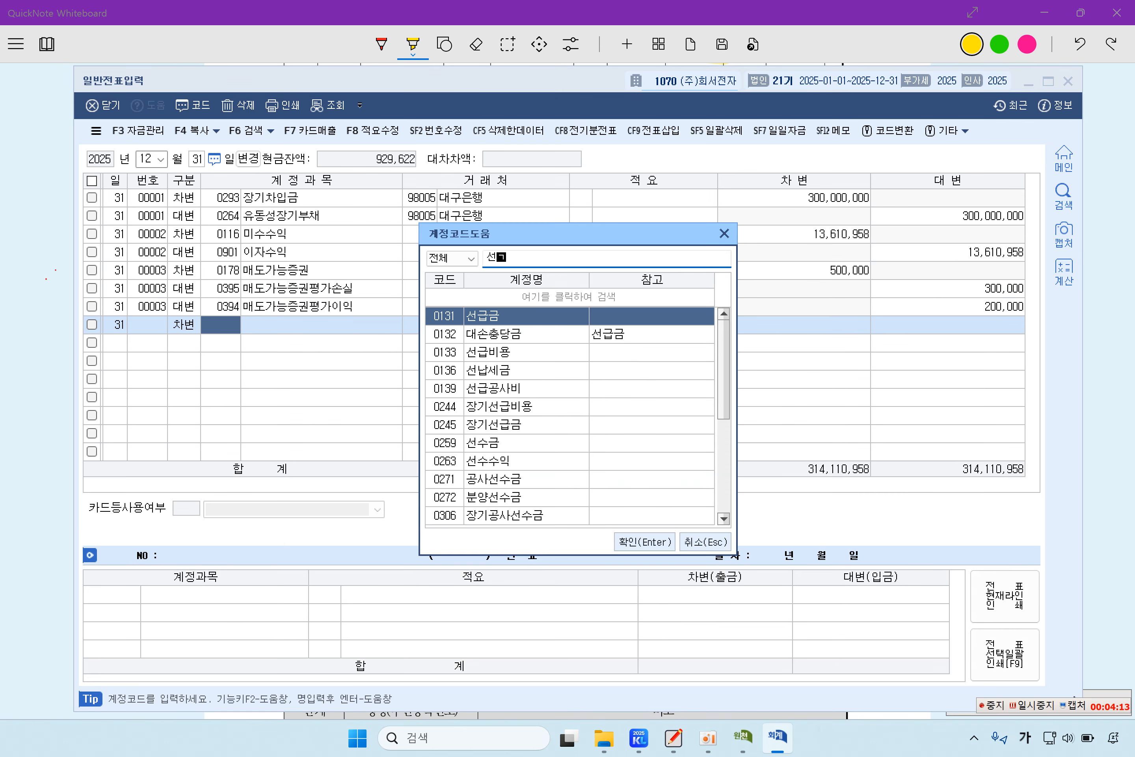
type("급비")
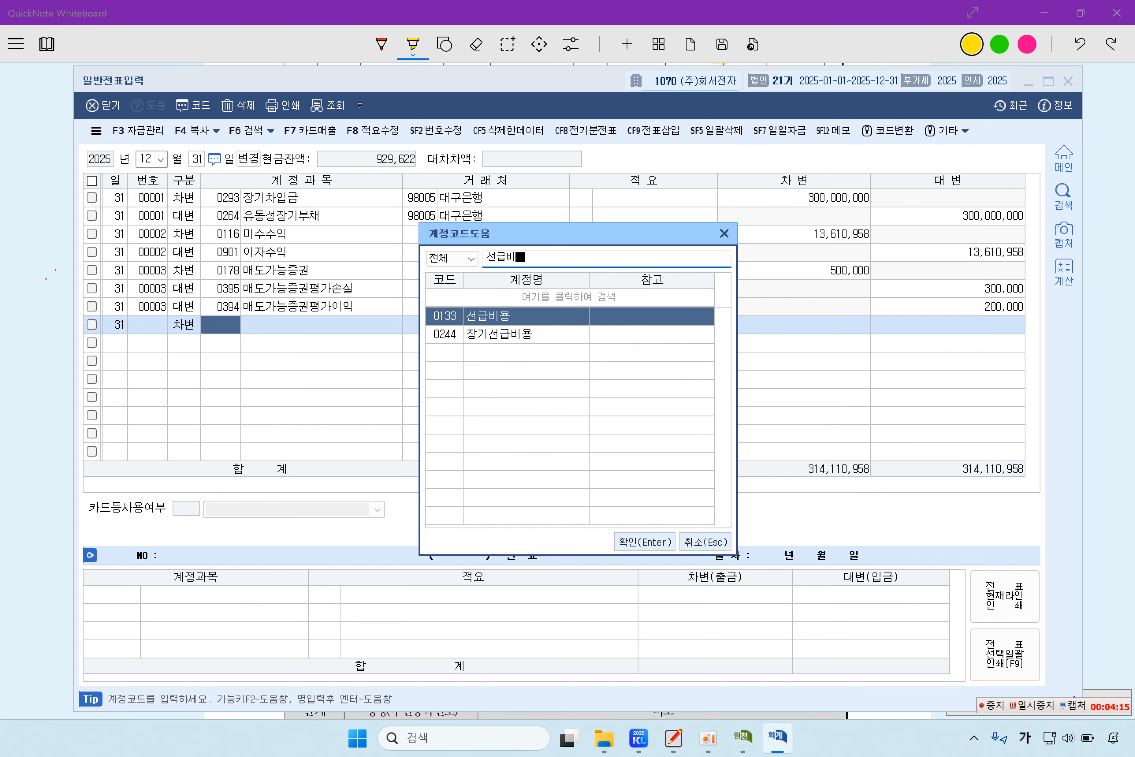
key("Return")
key("Return")
key("Return")
key("Return")
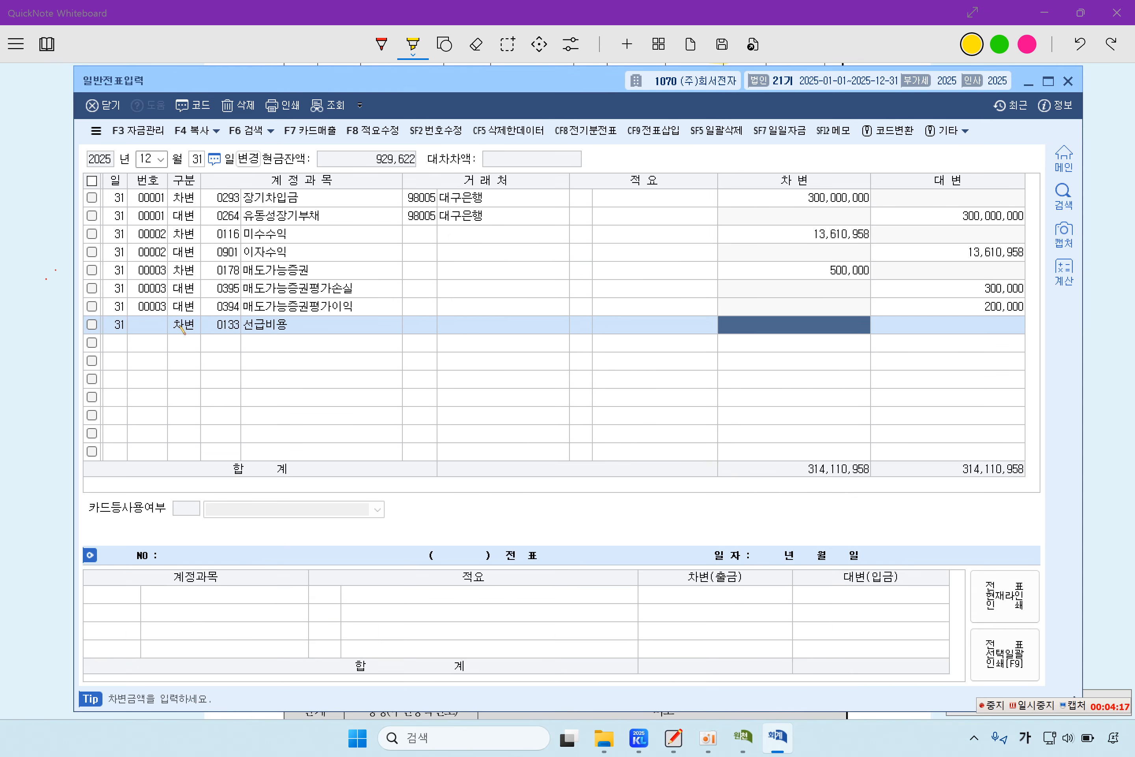
type("9000000")
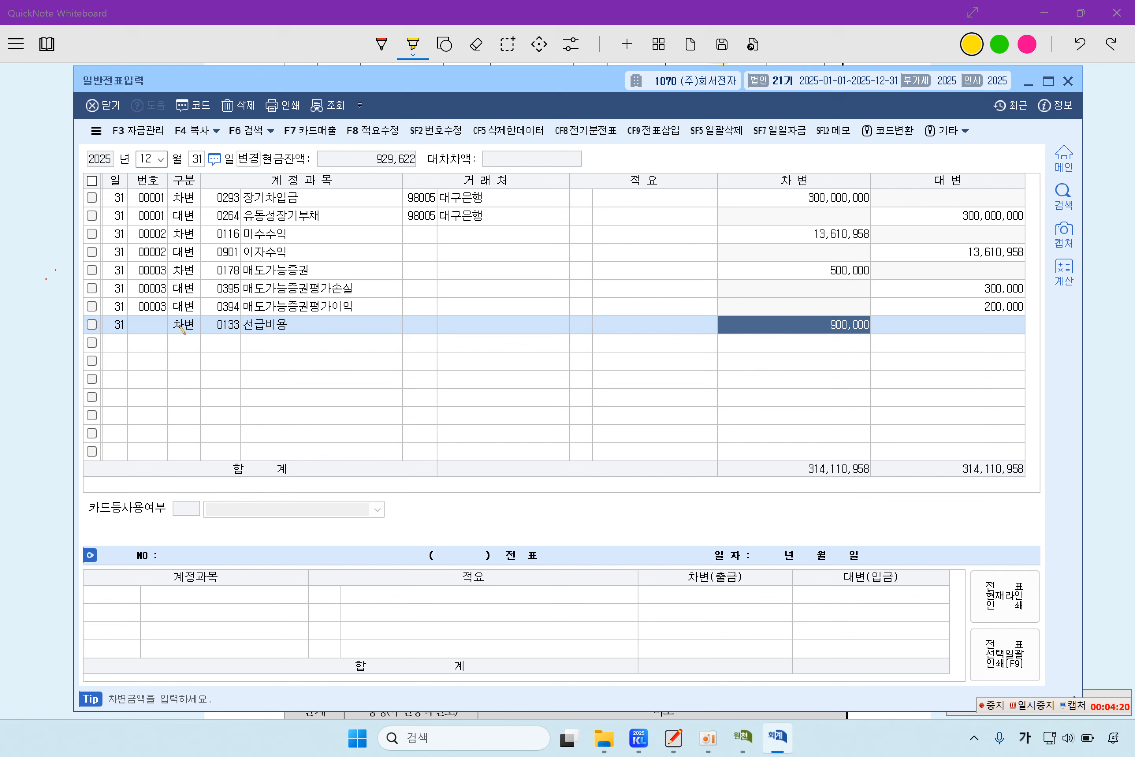
key("Return")
key("Return")
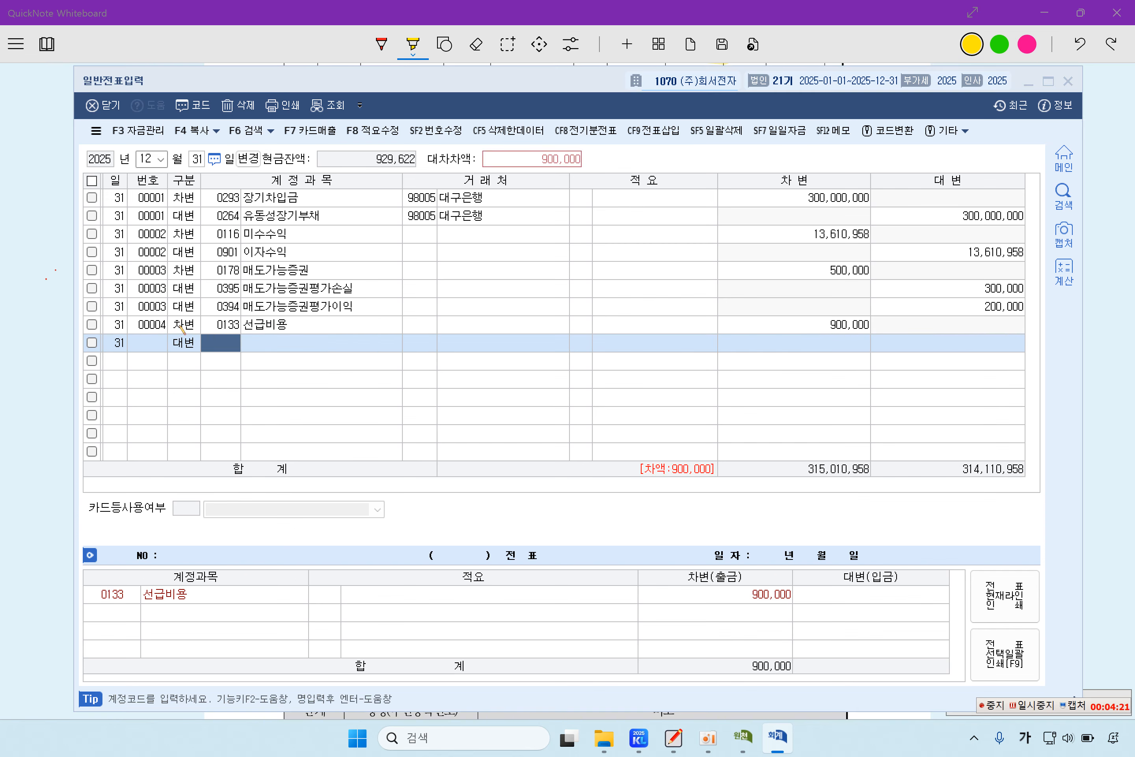
Step: Credit 0821 보험료 900,000 to complete voucher 4, then close the journal window
type("보험료")
key("Down")
key("Down")
key("Down")
key("Down")
key("Down")
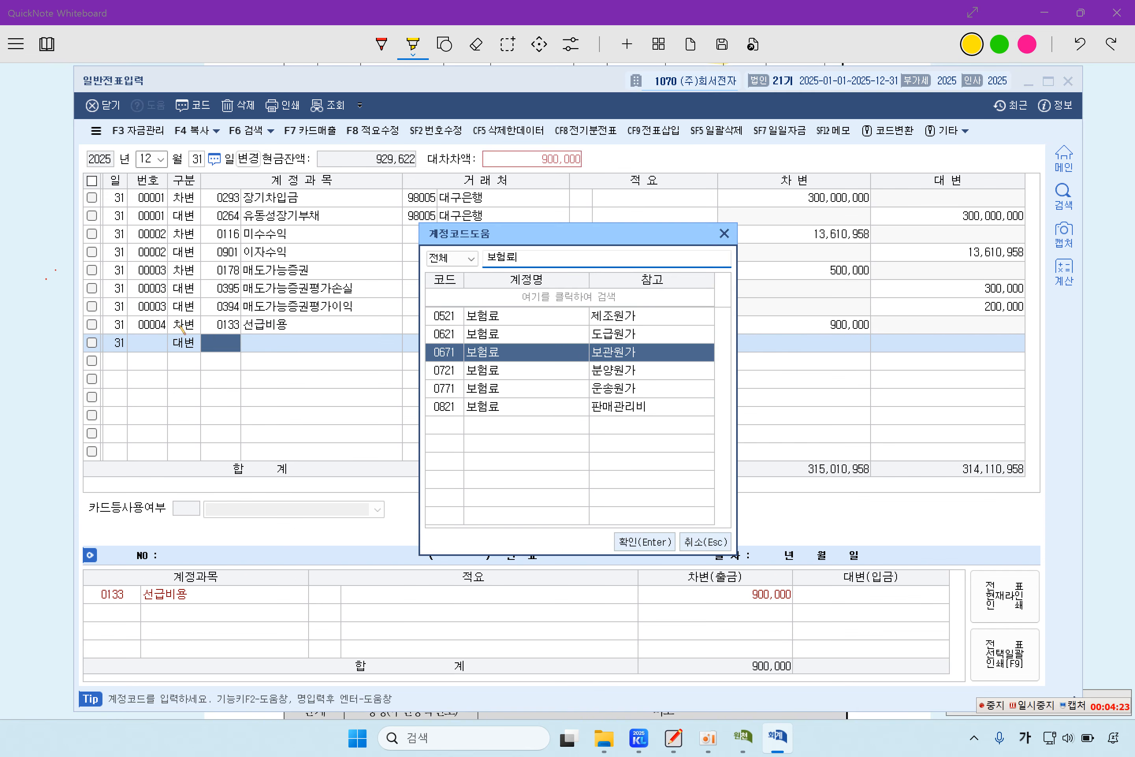
key("Return")
key("Return")
key("Return")
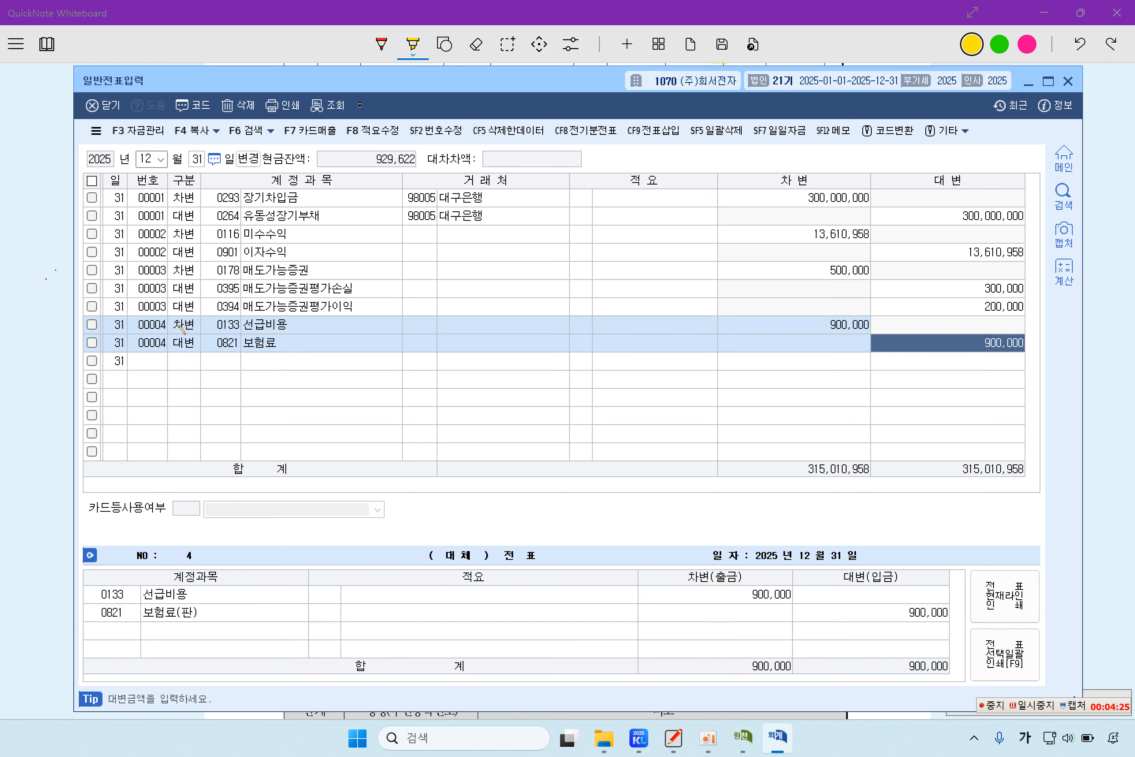
key("Return")
key("Up")
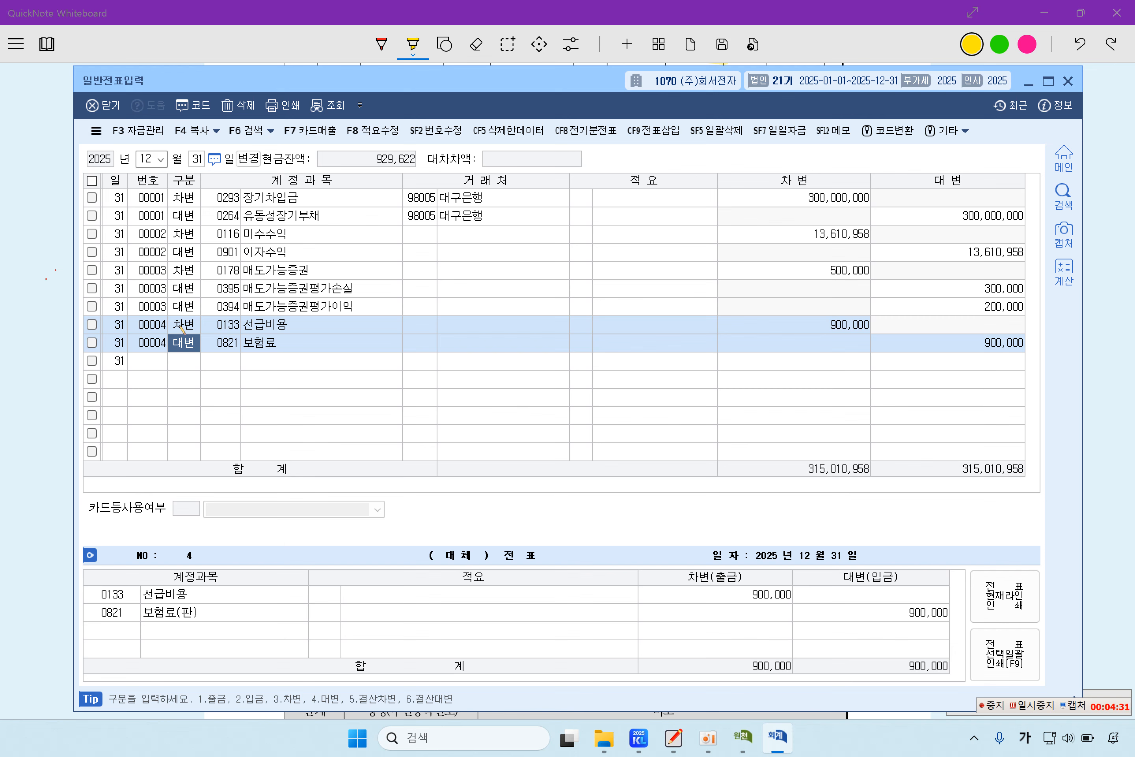
key("Up")
key("Right")
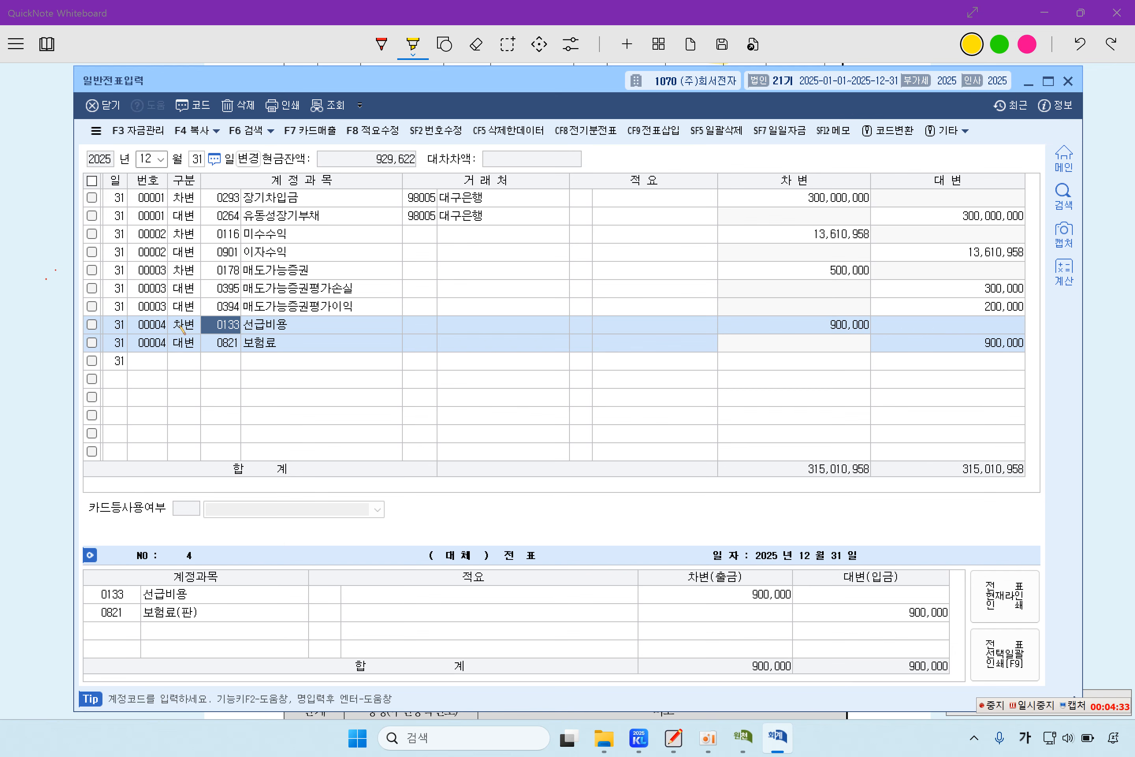
key("Down")
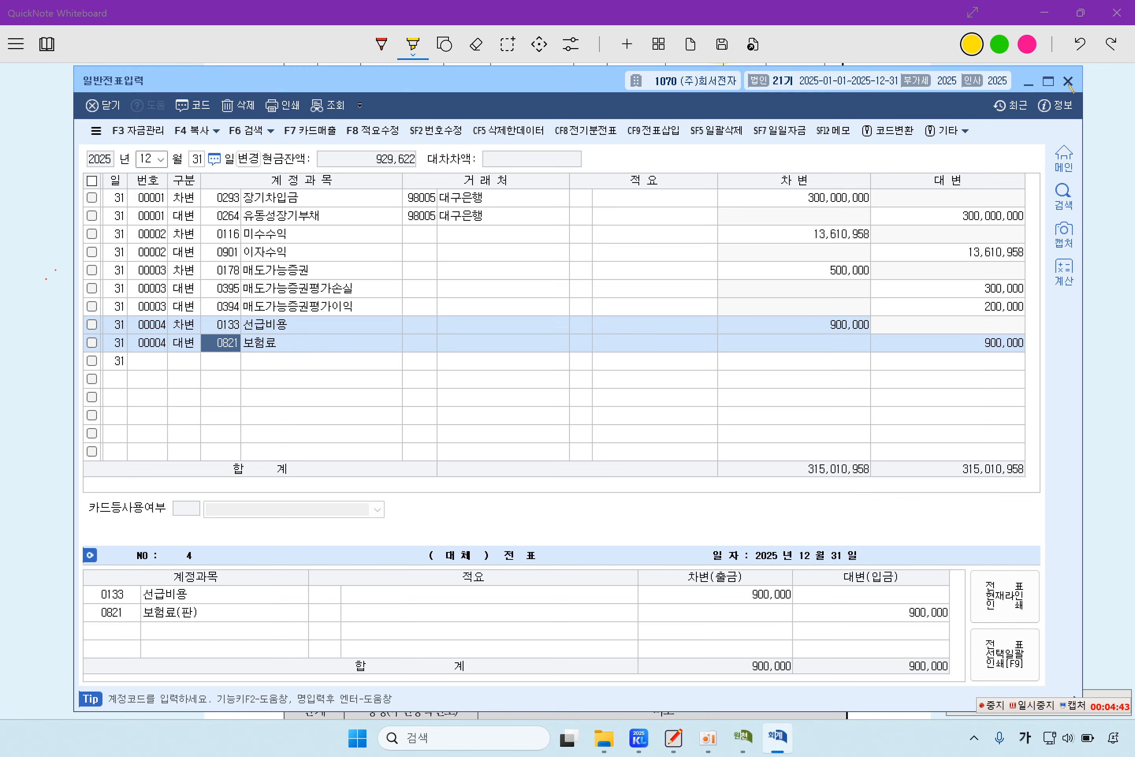
left_click(1069, 81)
Step: Highlight the 문제4 heading, item [1] label, employee name, and the 부 and 생계를 같이 conditions
scroll(620, 444, "down", 10)
scroll(457, 254, "up", 5)
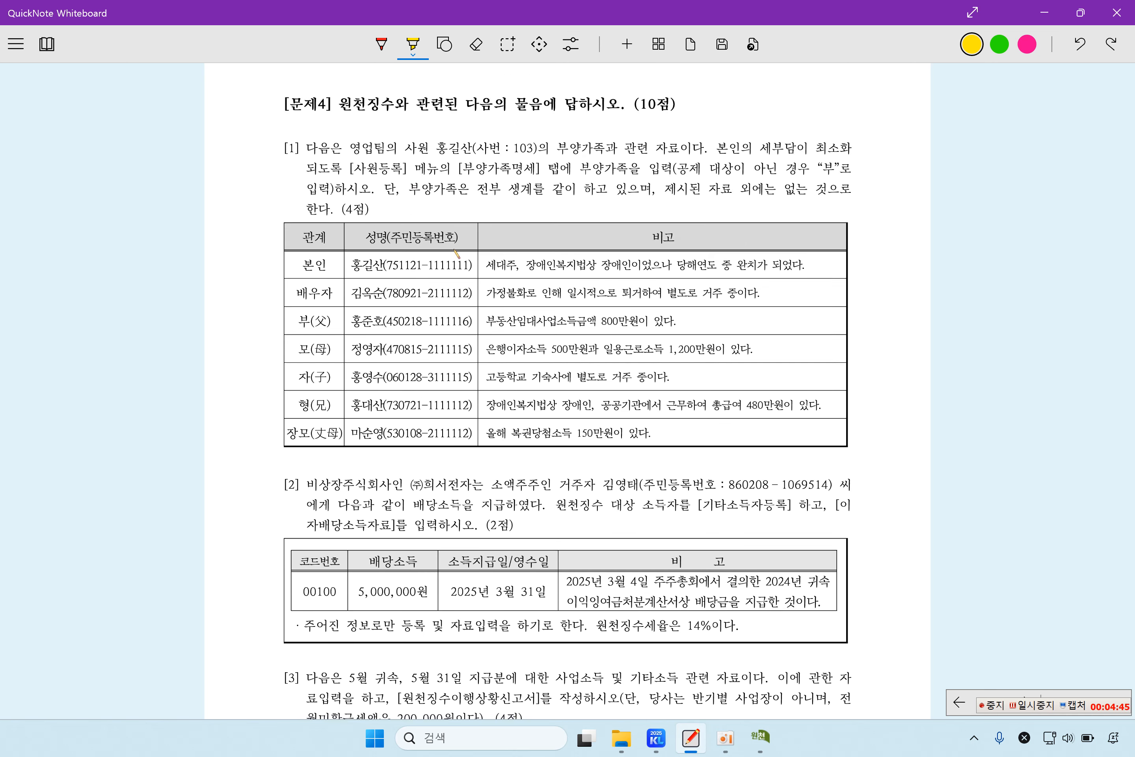
left_click_drag(281, 104, 363, 107)
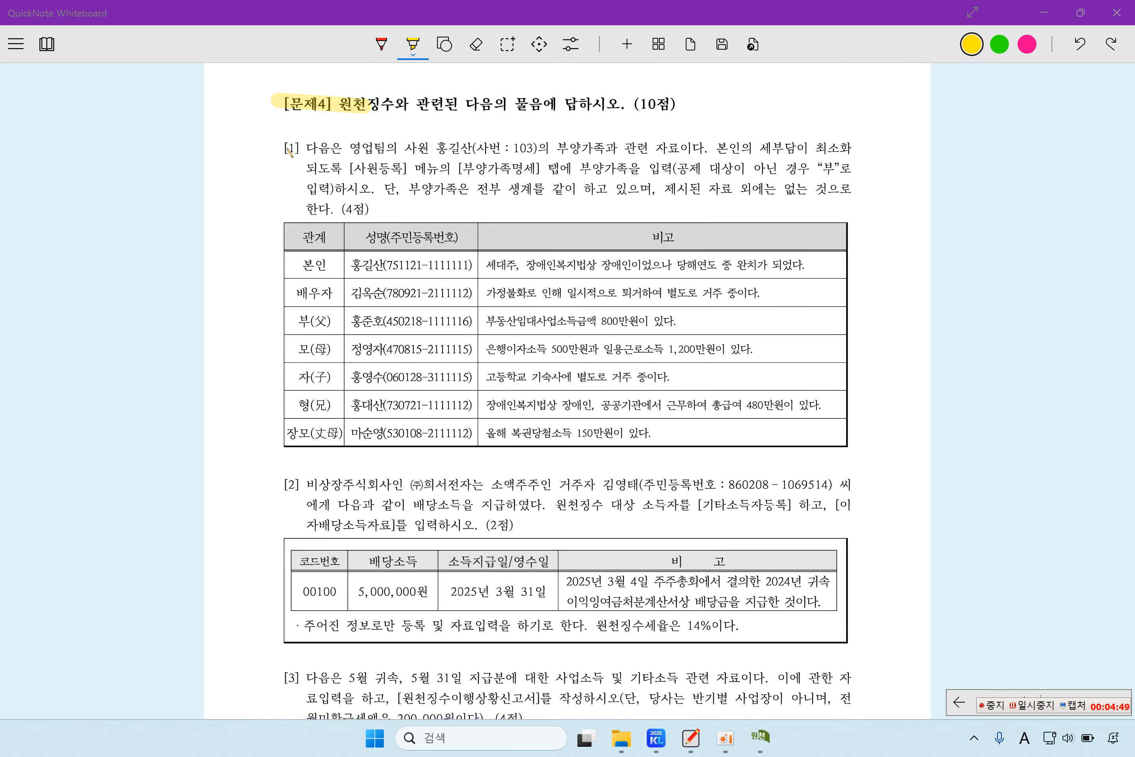
left_click_drag(284, 147, 311, 150)
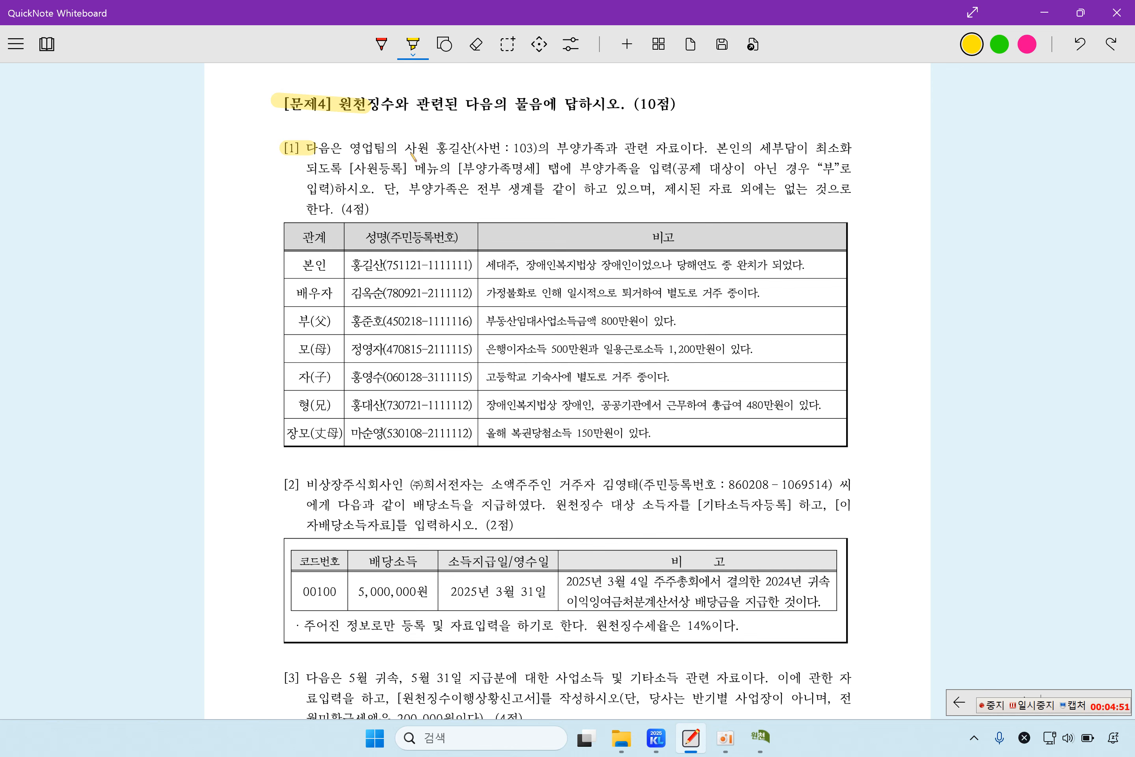
left_click_drag(436, 149, 496, 152)
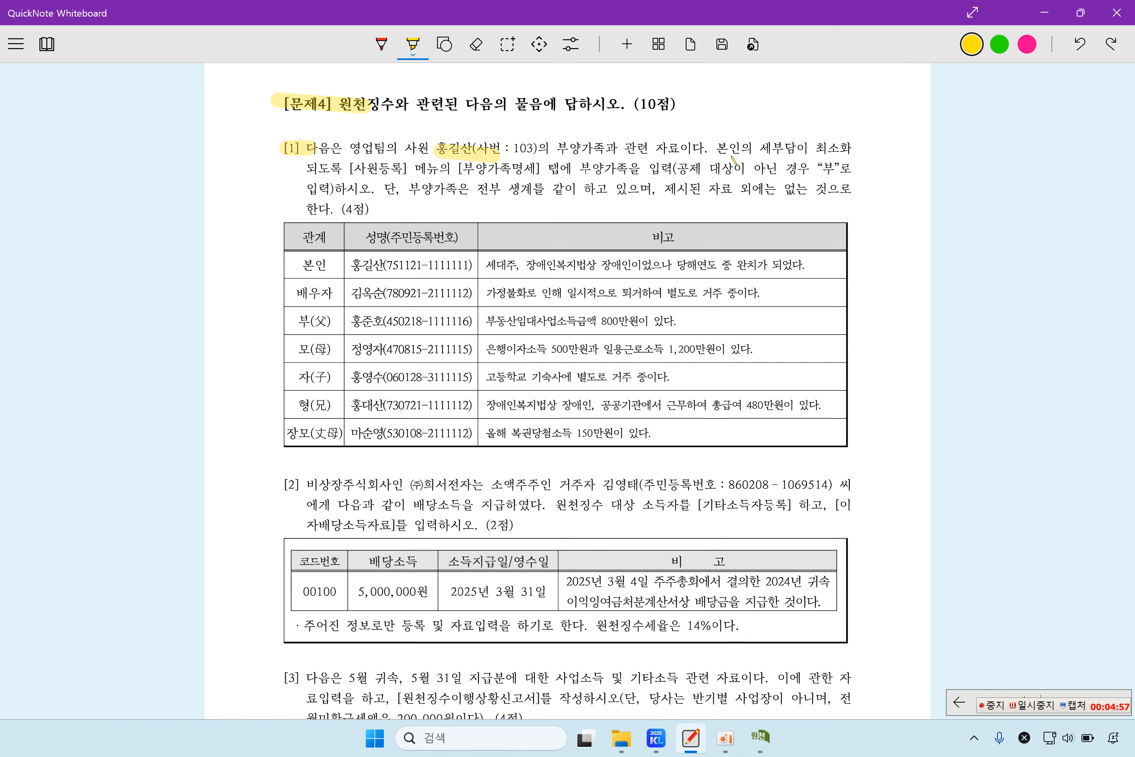
left_click_drag(348, 170, 664, 171)
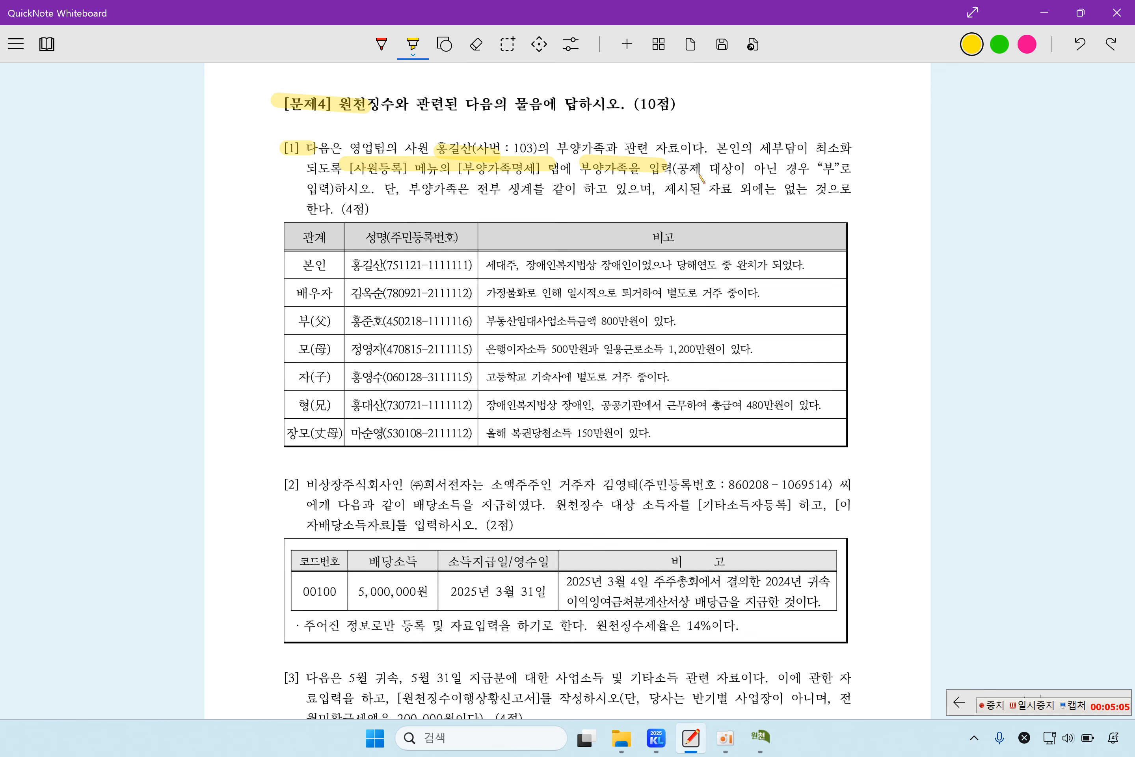
left_click_drag(813, 170, 850, 172)
left_click_drag(421, 190, 802, 191)
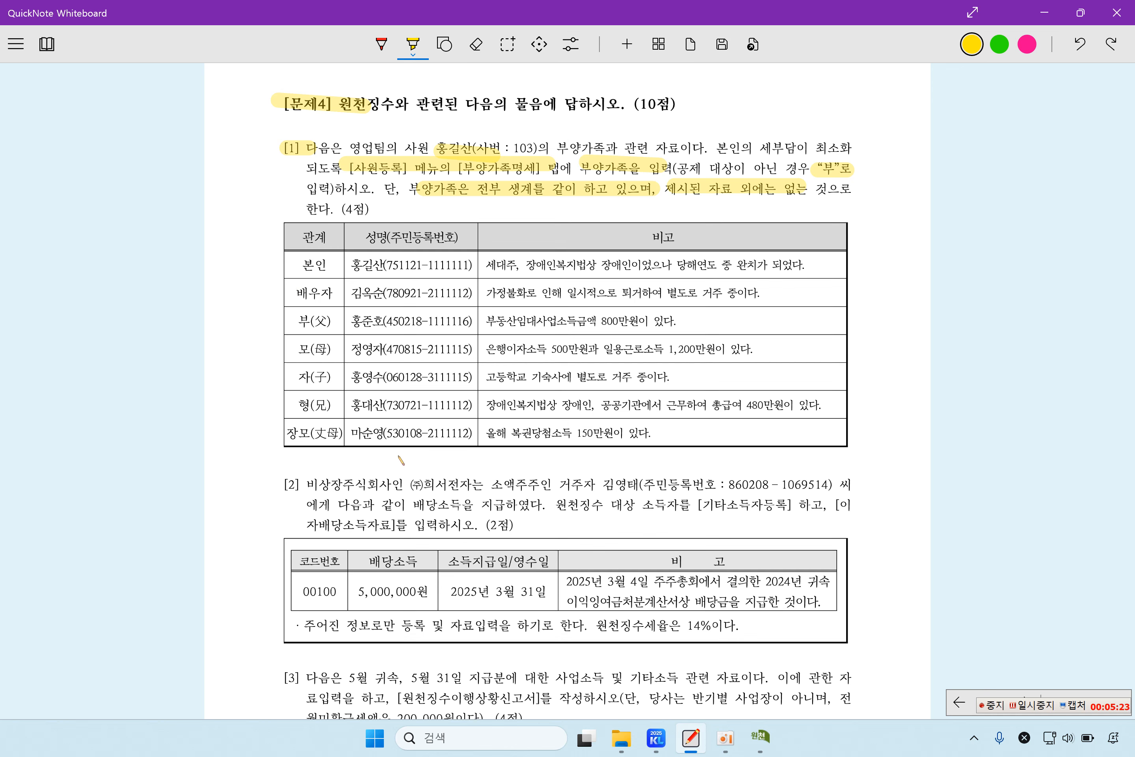
left_click(761, 736)
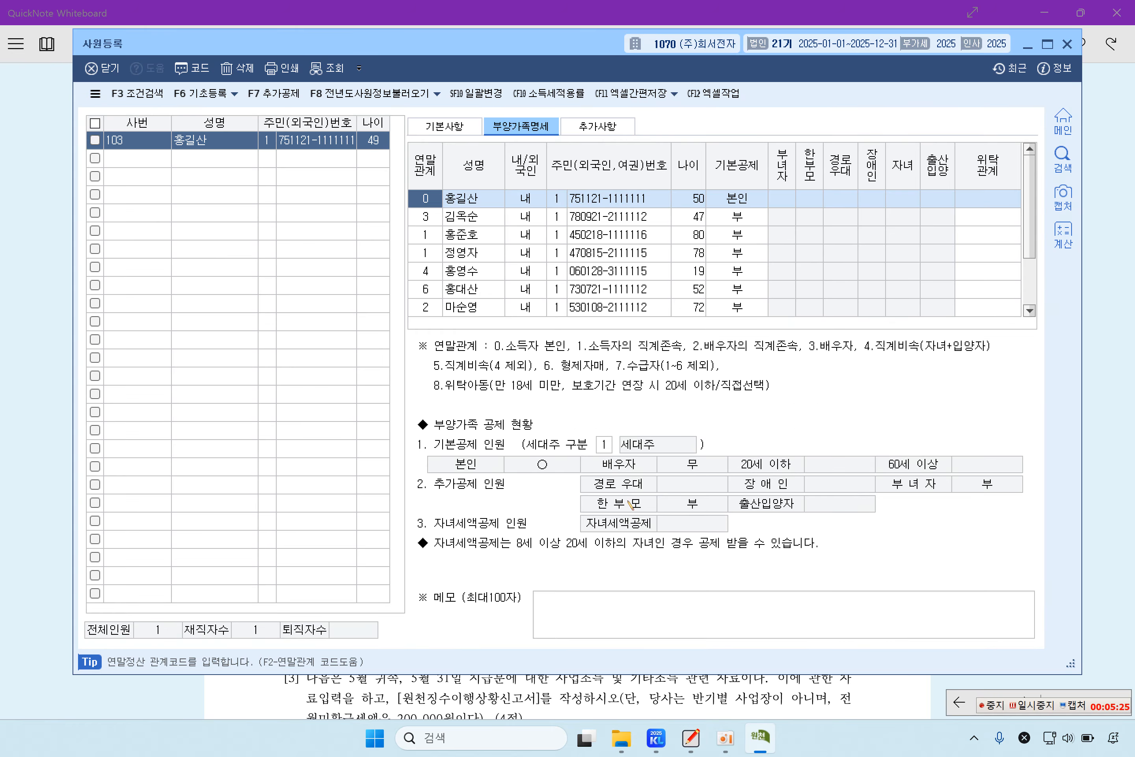
left_click(478, 216)
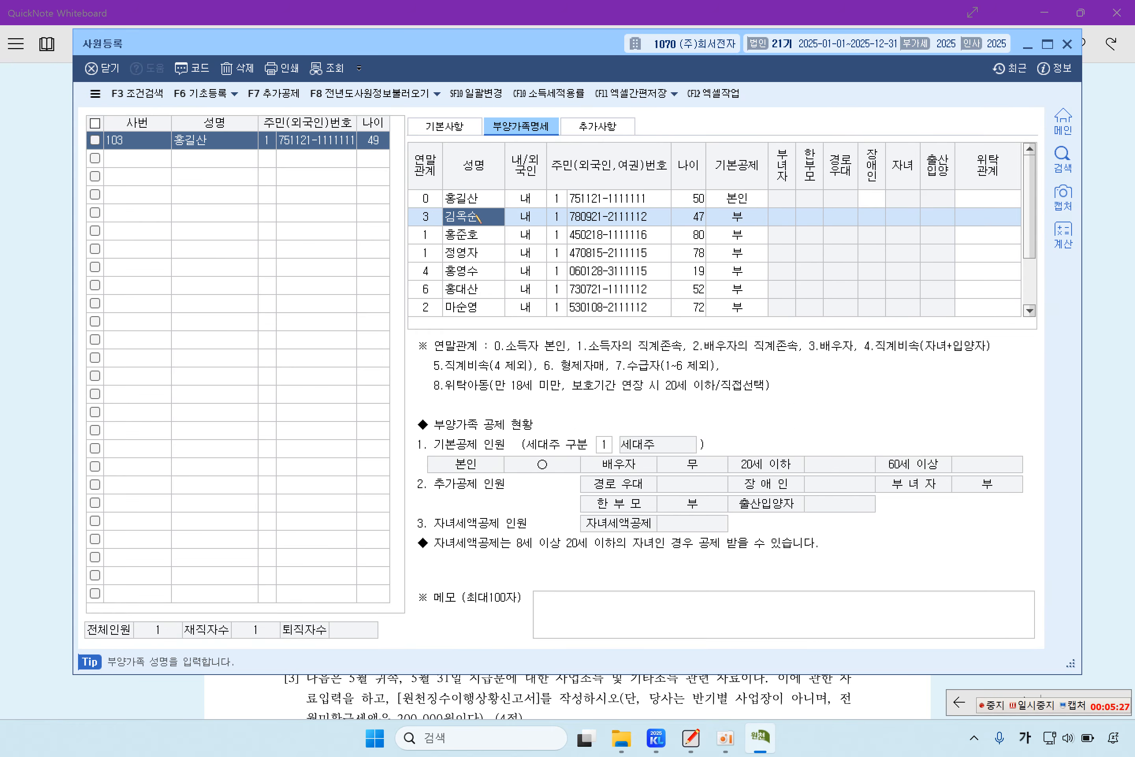
left_click(472, 235)
left_click(477, 253)
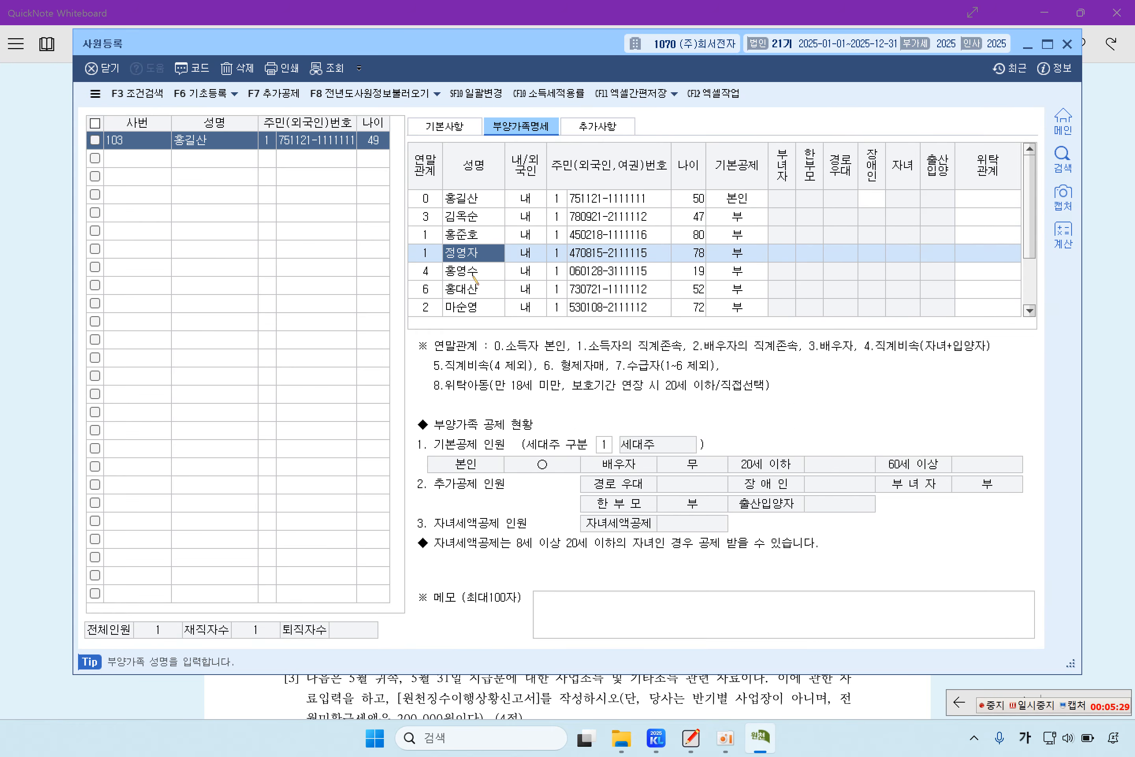
left_click(475, 271)
left_click(464, 289)
left_click(472, 307)
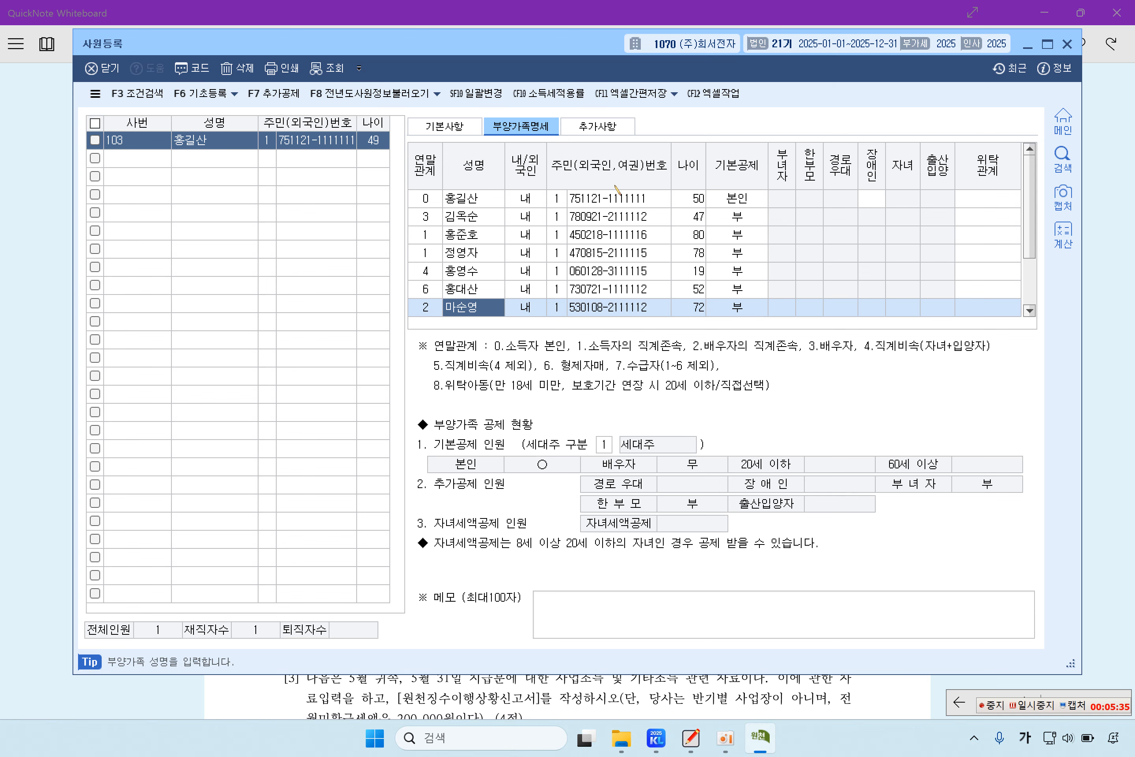
left_click(471, 200)
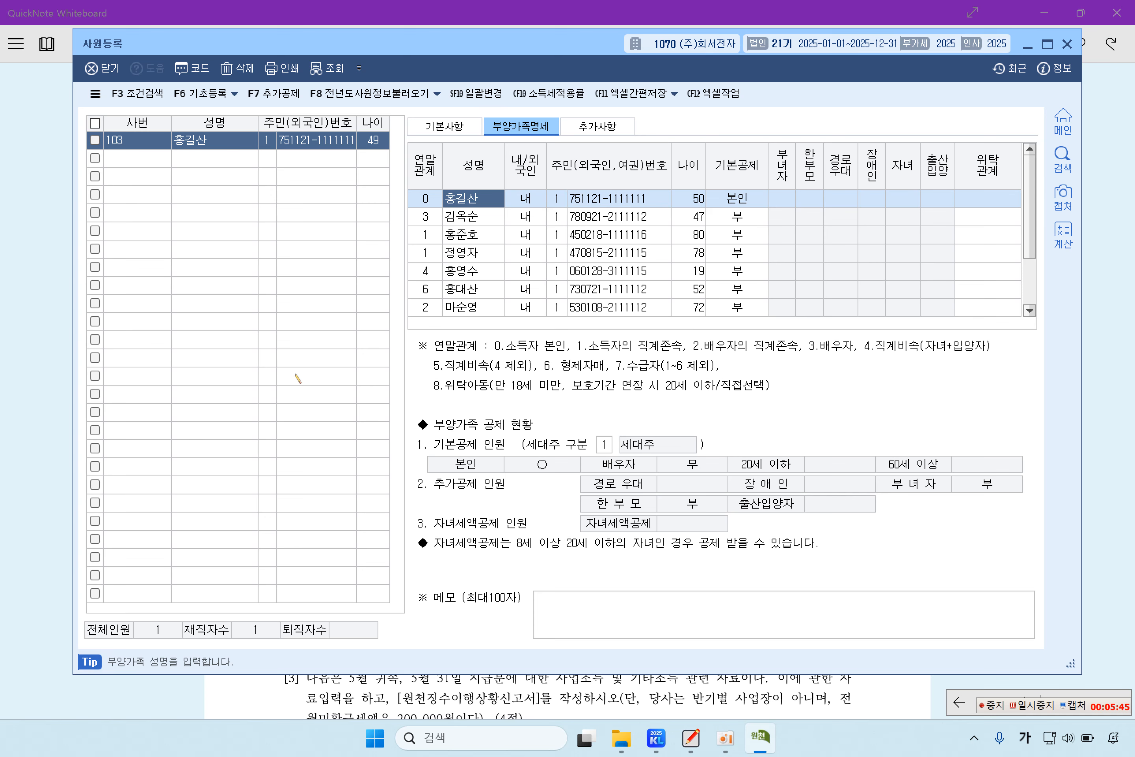
left_click(31, 293)
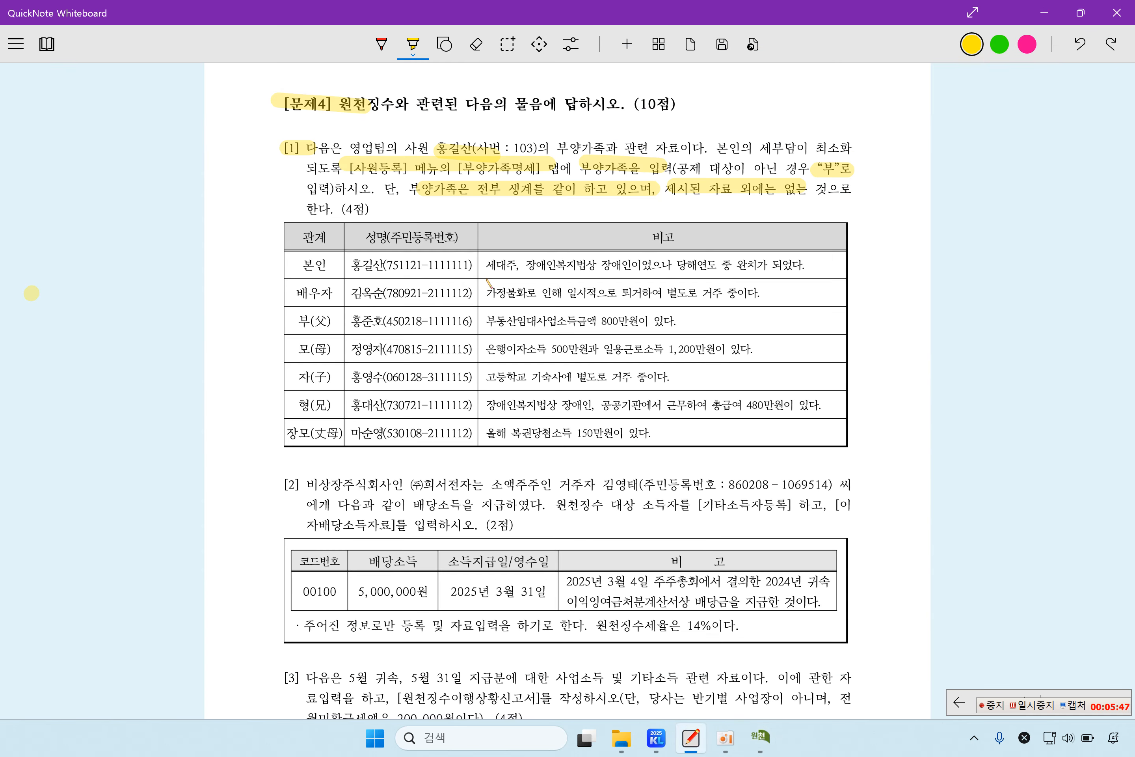
Step: Highlight the 본인 row's name and the 장애인복지법상 장애인 and 완치가 되었다 remarks
left_click_drag(350, 264, 374, 264)
left_click_drag(518, 270, 634, 272)
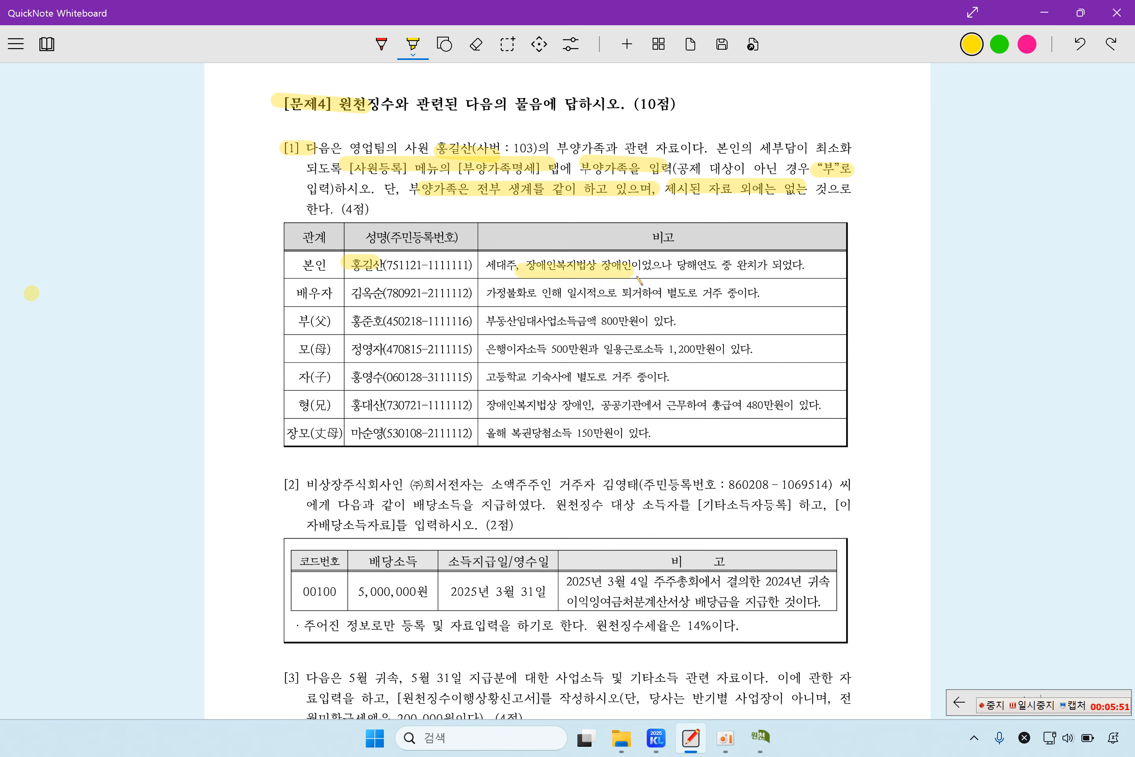
left_click_drag(735, 271, 795, 273)
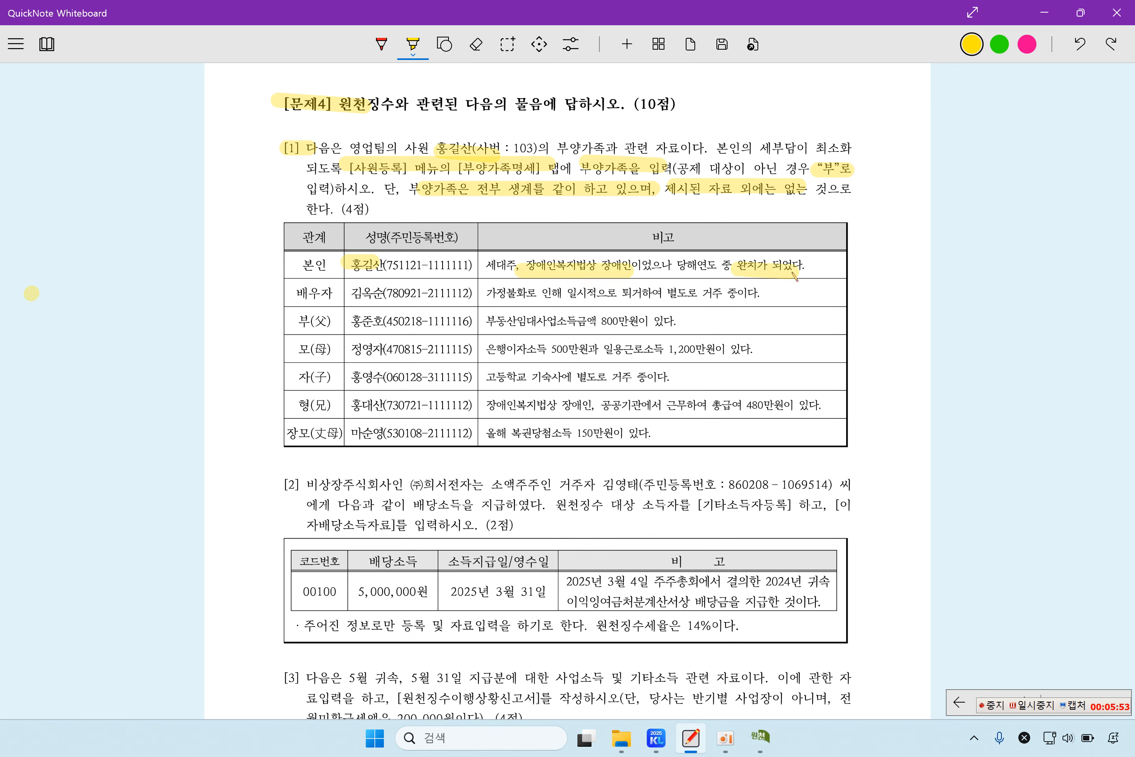
Step: Set the 본인 row's 장애인 field to 1:장애인복지법 in employee registration
left_click(762, 739)
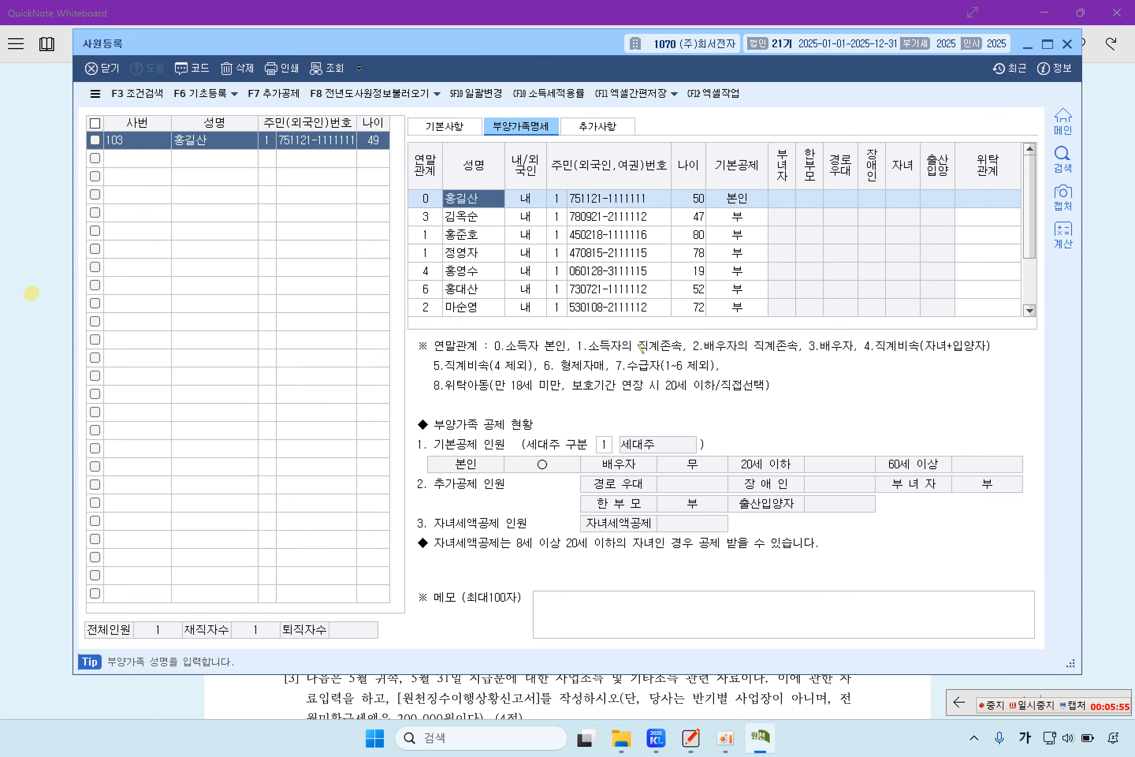
left_click(874, 201)
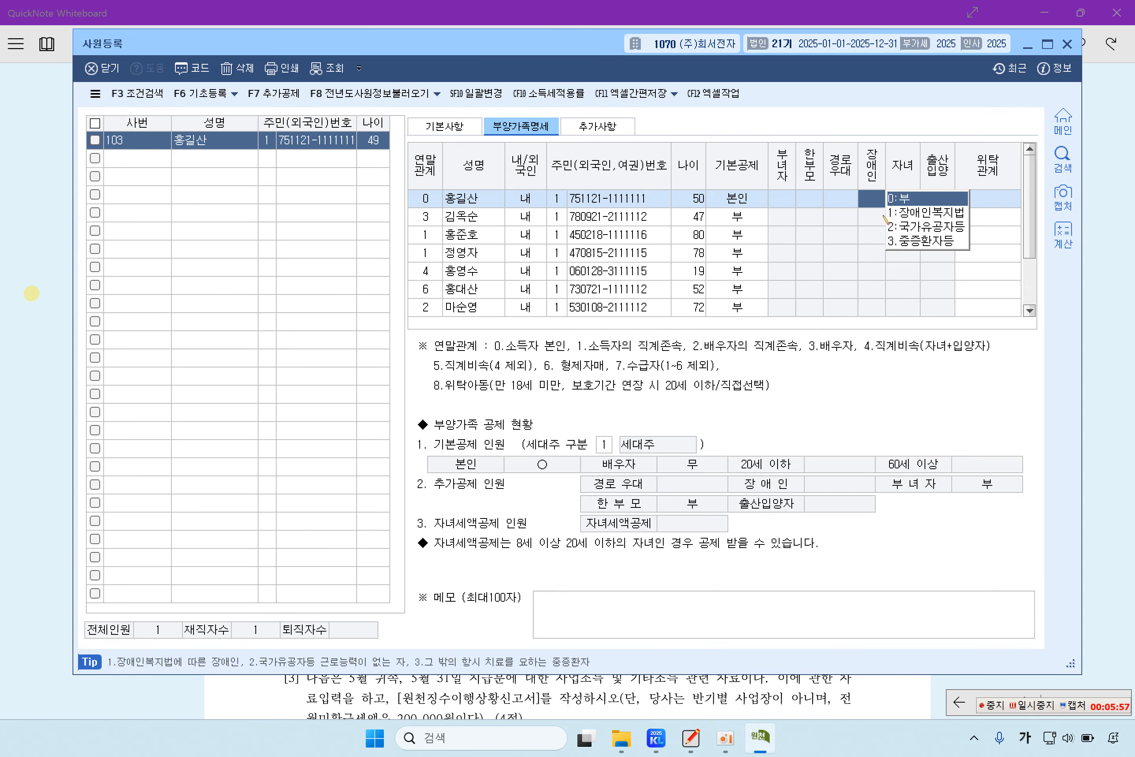
left_click(917, 220)
left_click(462, 201)
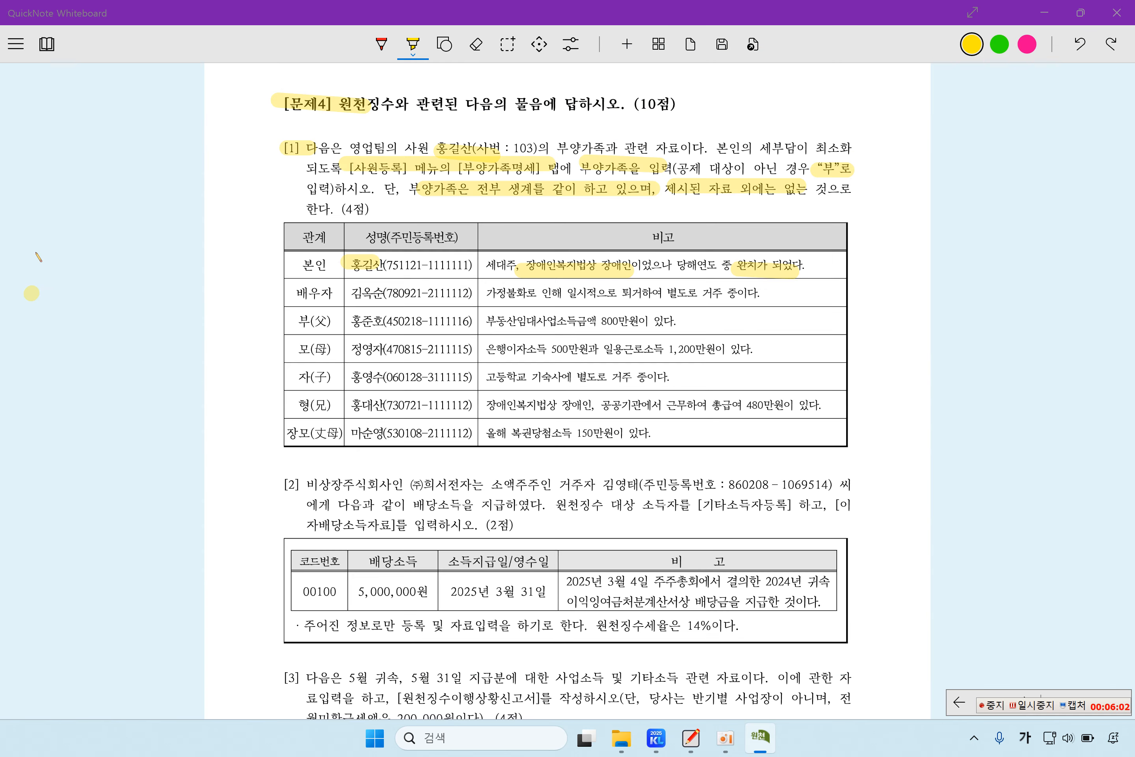
left_click(10, 259)
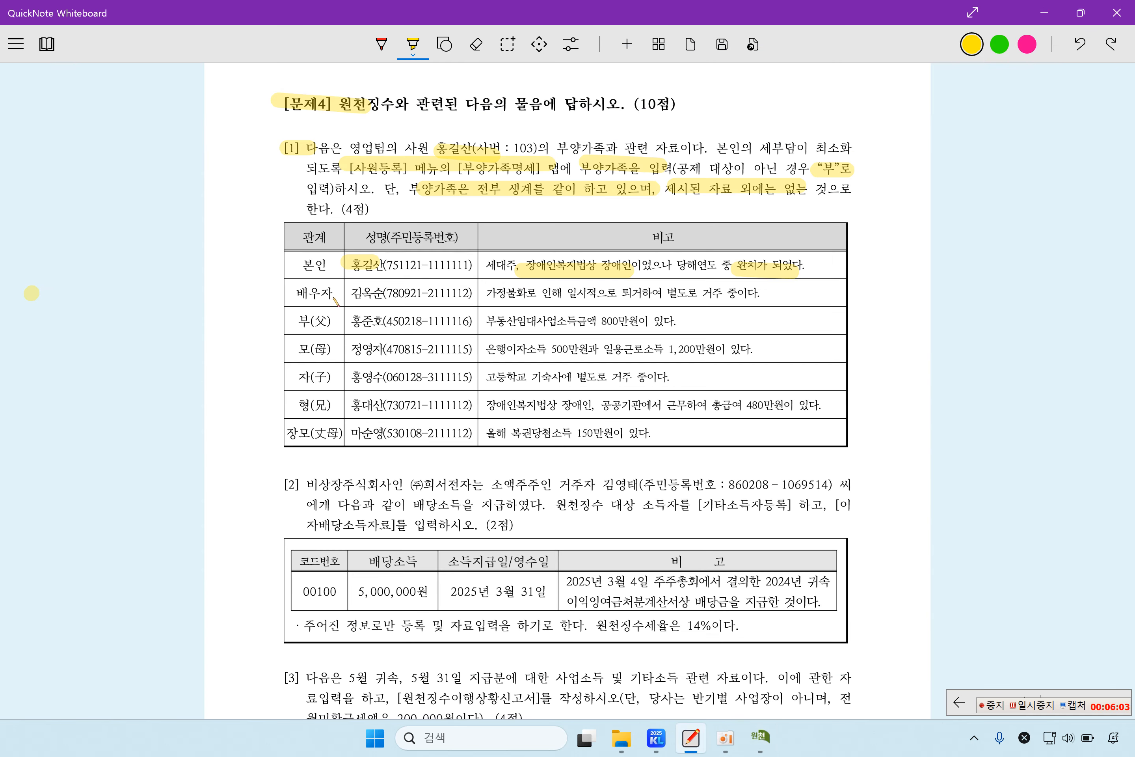
Step: Highlight the spouse's name and move-out note, then set her 기본공제 to 2:배우자 in 사원등록
left_click_drag(342, 297, 386, 296)
left_click_drag(562, 295, 761, 293)
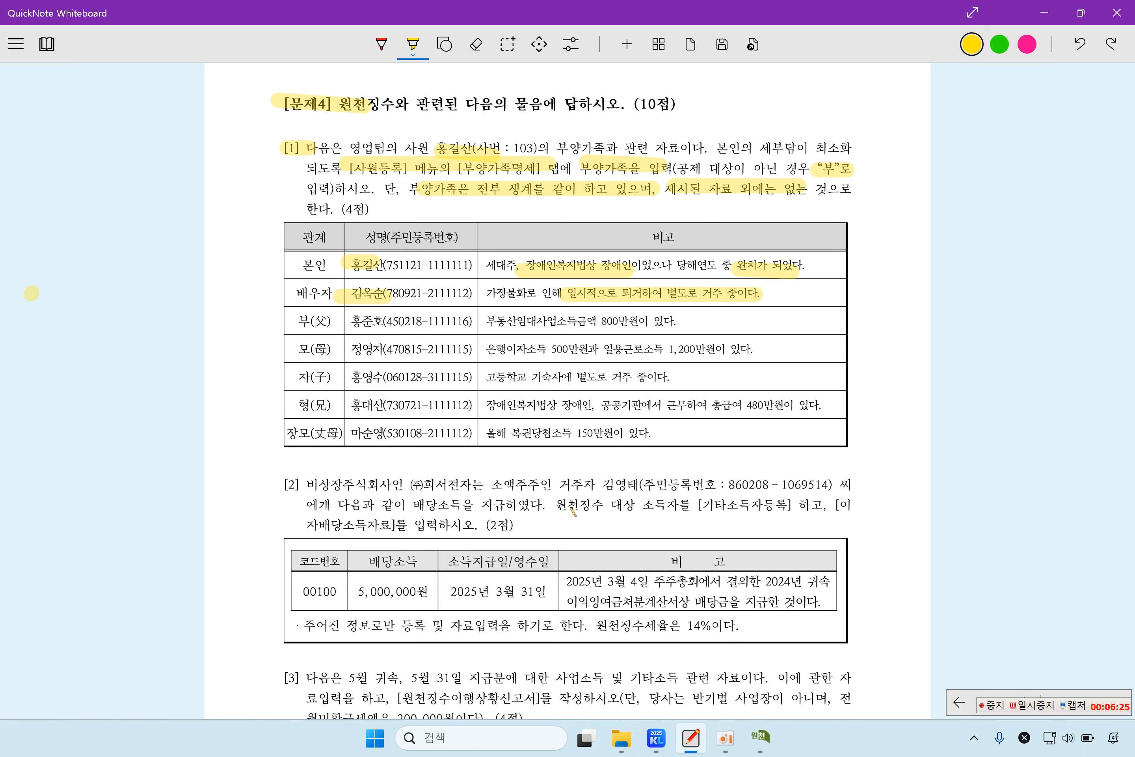
left_click(761, 737)
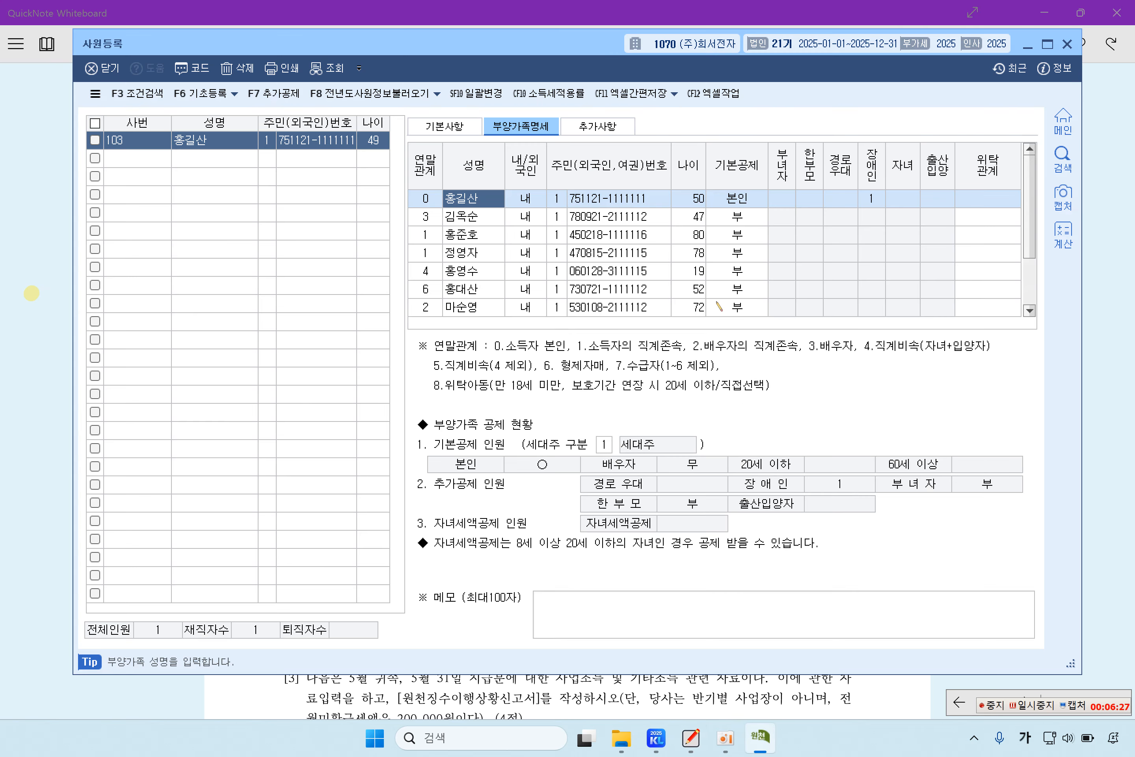
left_click(740, 217)
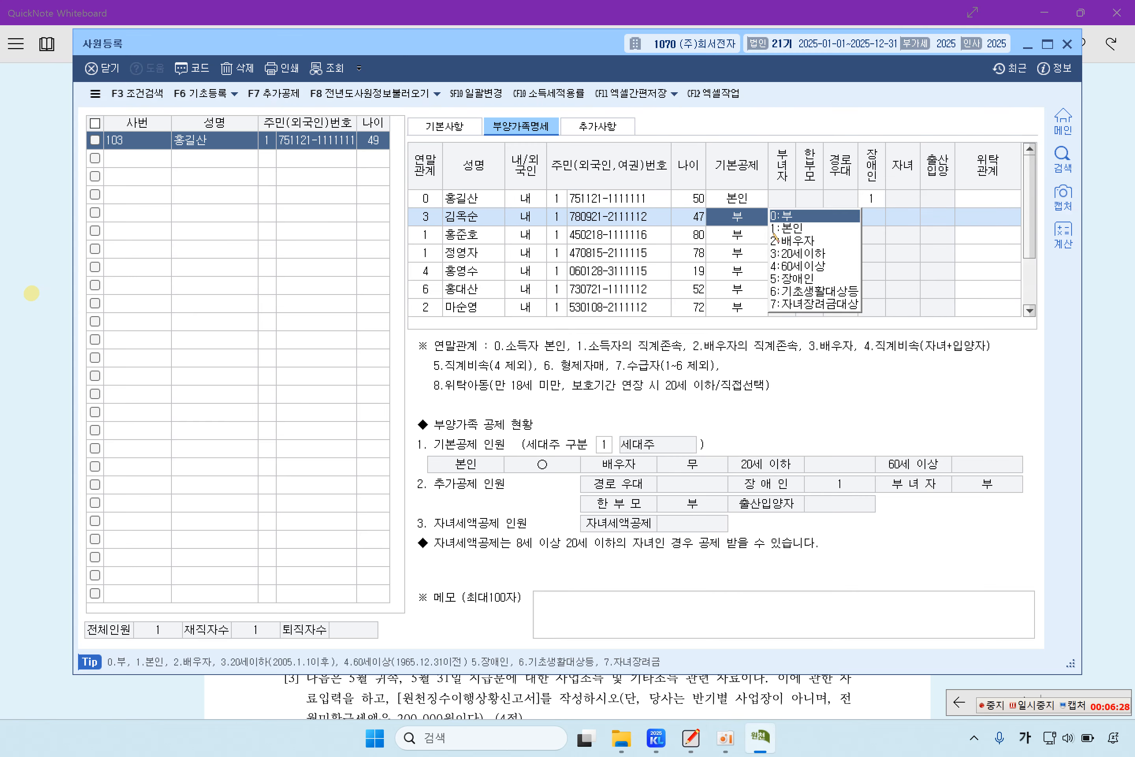
left_click(797, 244)
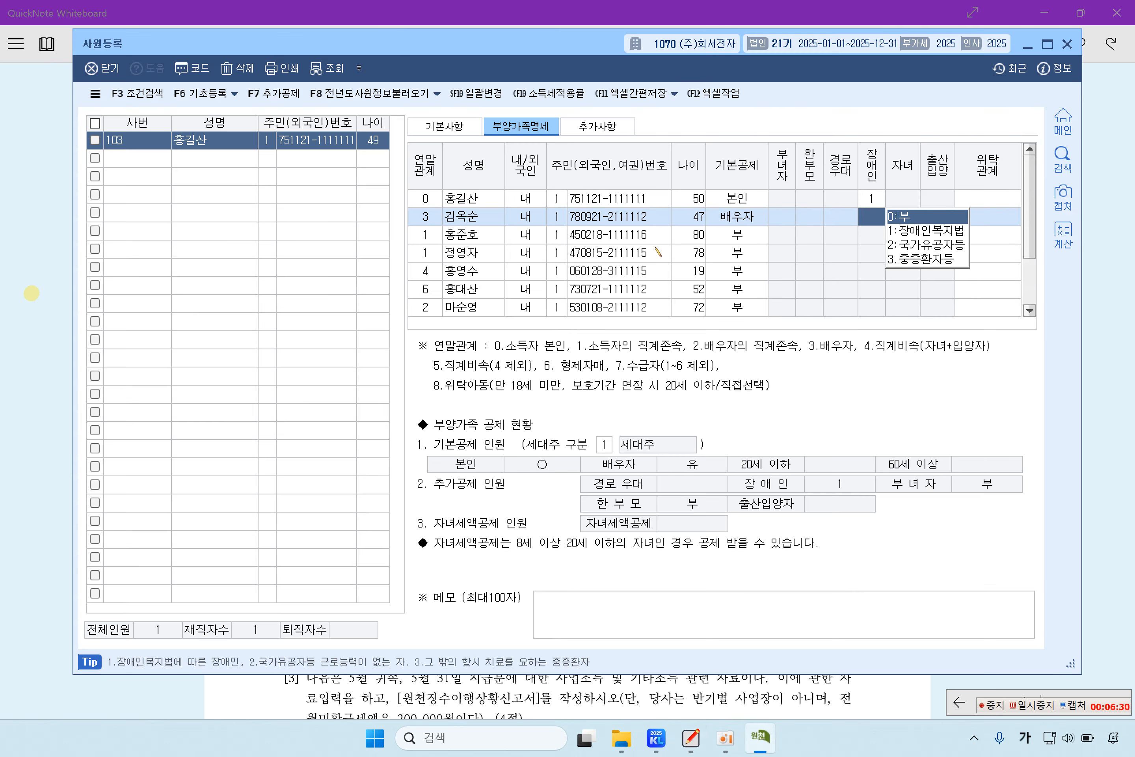
left_click(487, 230)
key("alt+Tab")
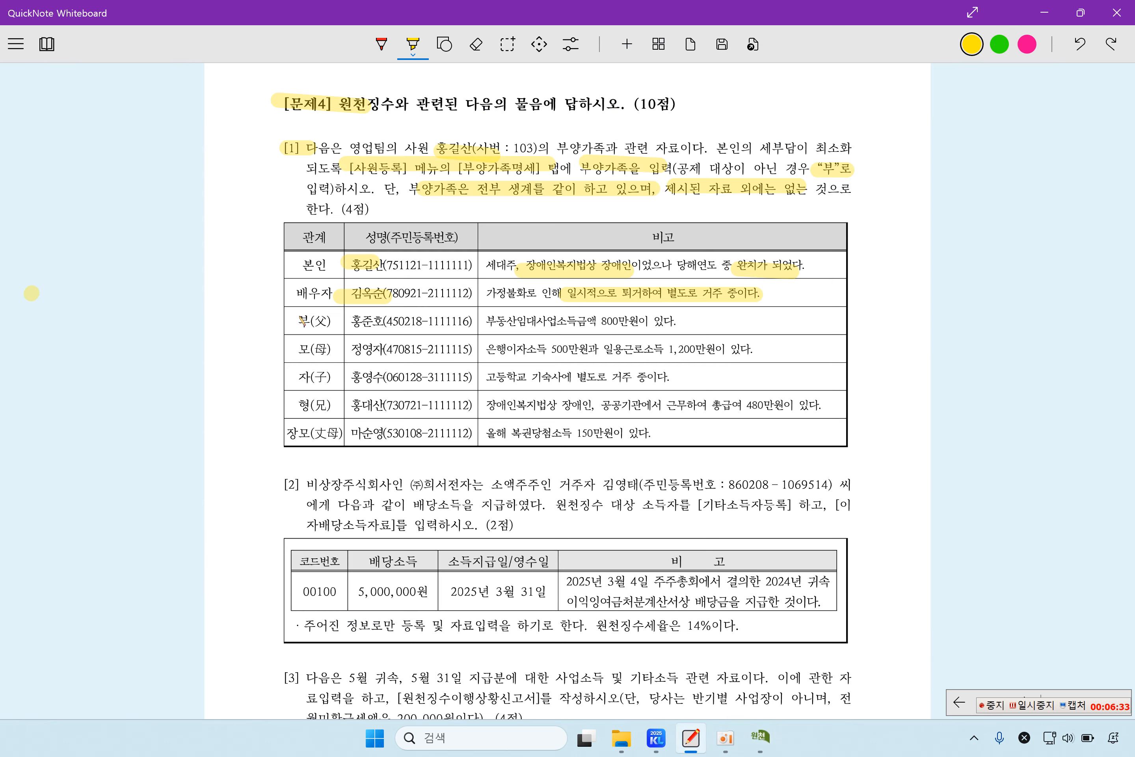
Step: Highlight the father's name and 800만원 rental income note, then check the father and mother rows in 사원등록
left_click_drag(354, 324, 390, 323)
left_click_drag(510, 323, 655, 323)
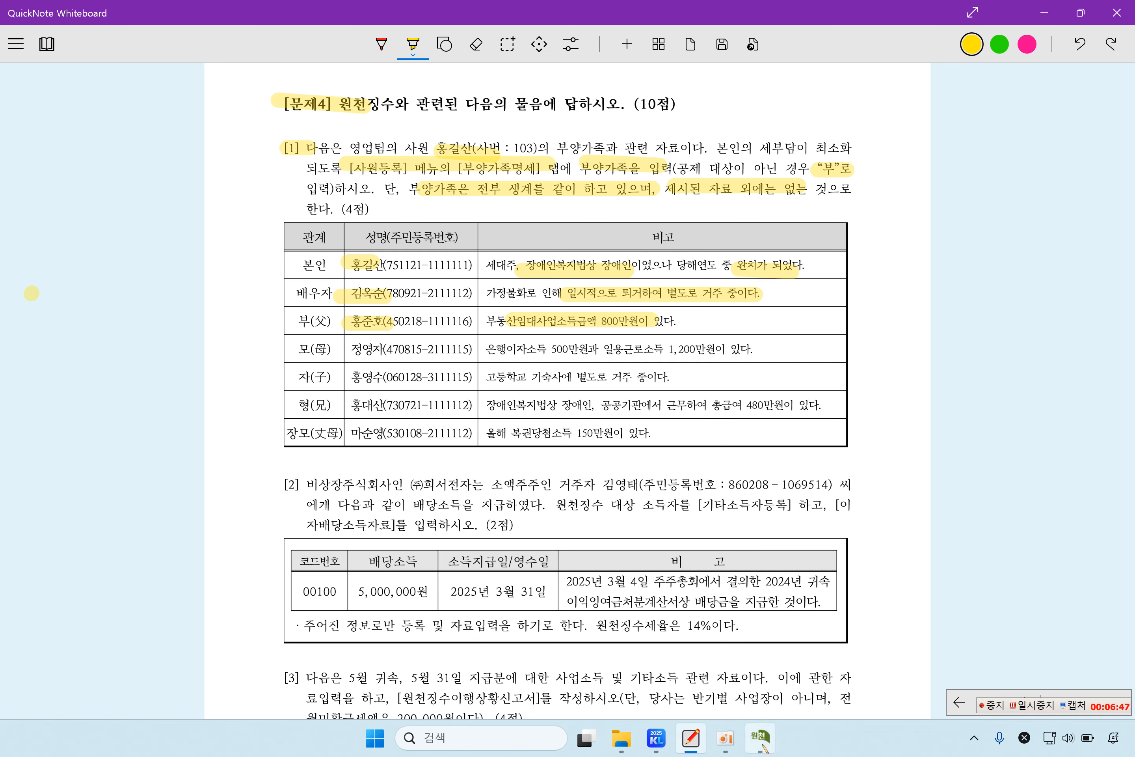
left_click(760, 737)
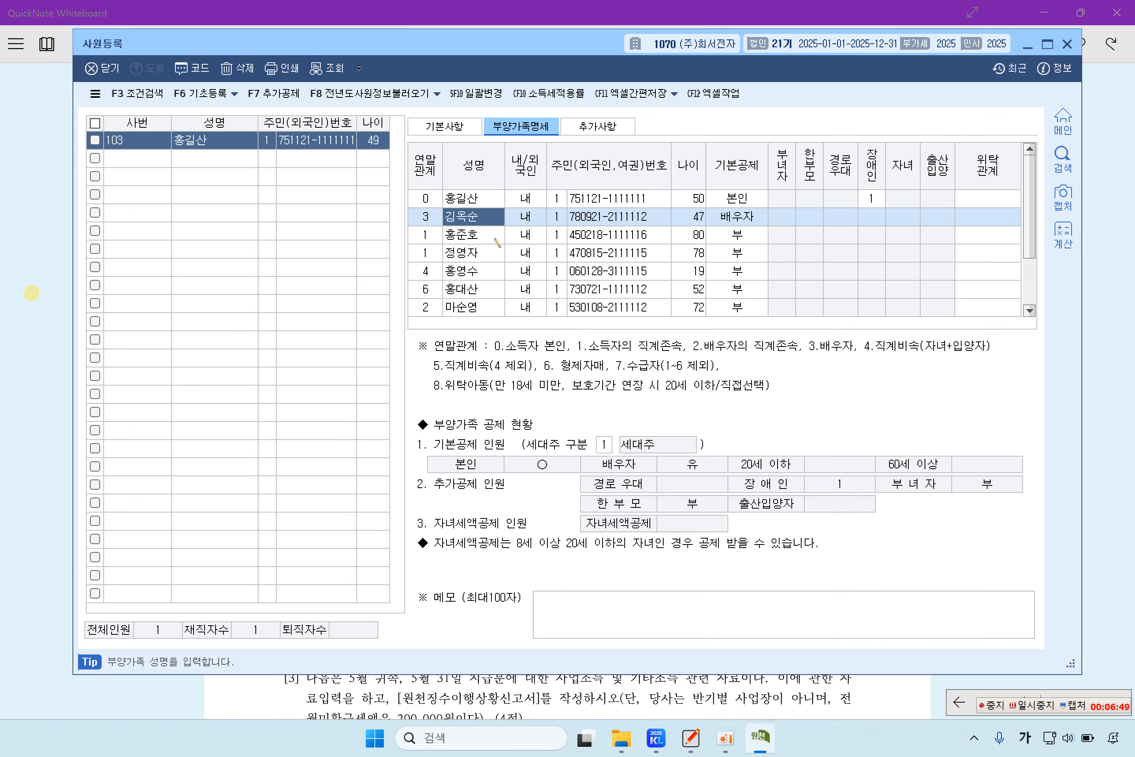
left_click(484, 237)
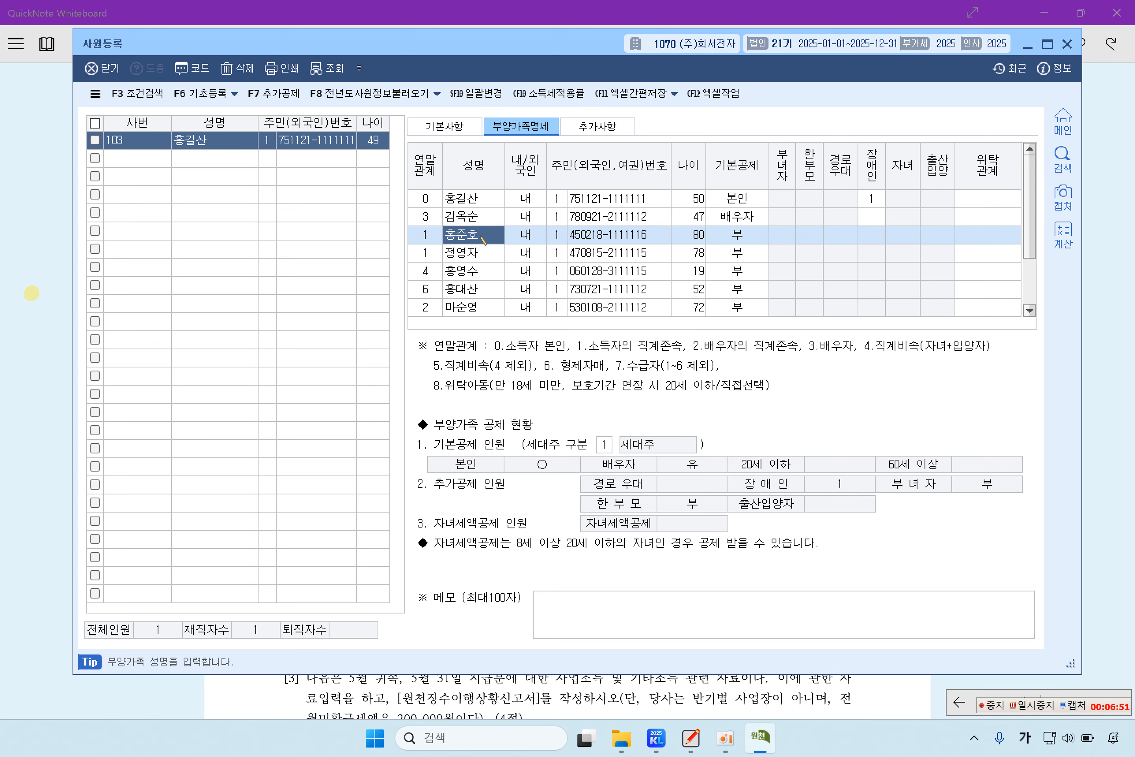
left_click(474, 260)
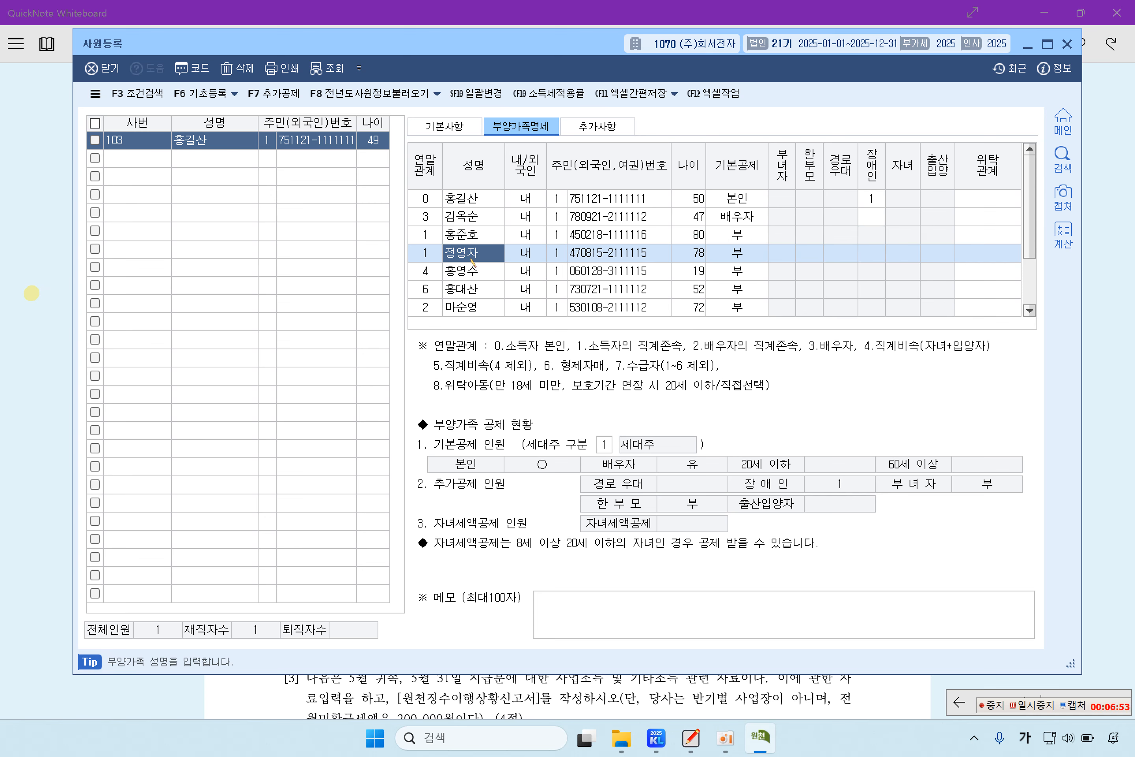
left_click(23, 280)
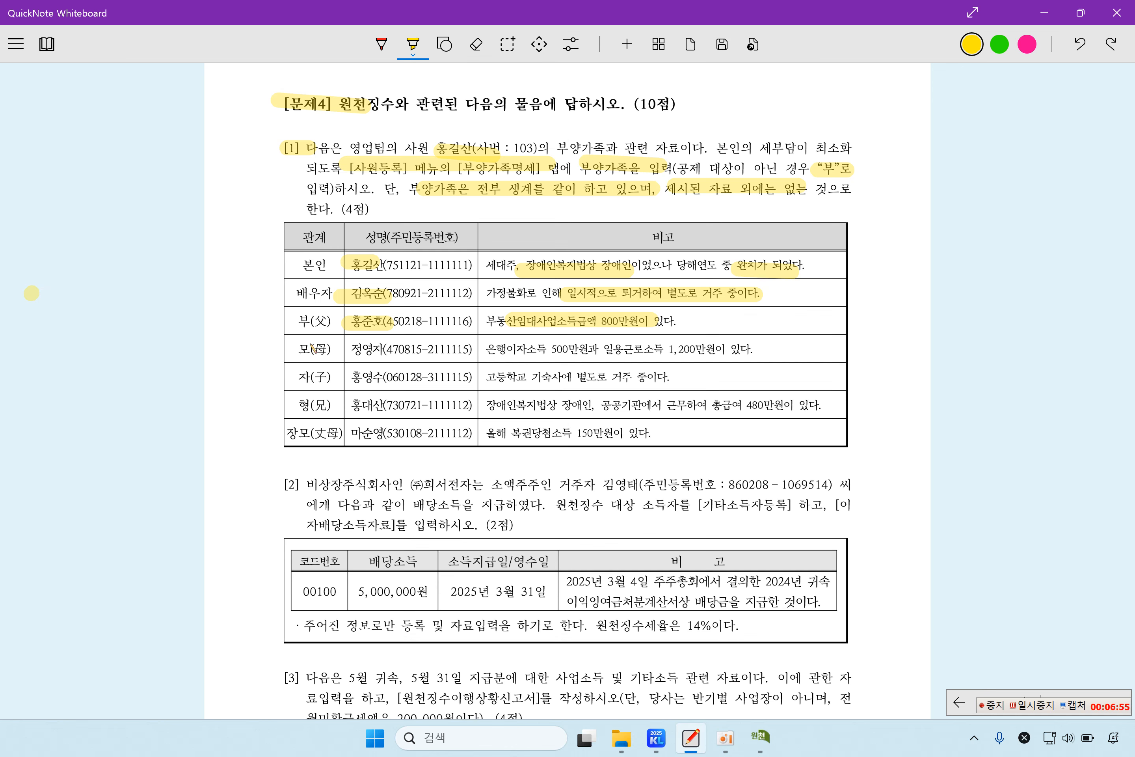
Step: Highlight the mother's name and her 은행이자소득 500만원 and 일용근로소득 1,200만원 amounts
left_click_drag(347, 348, 574, 349)
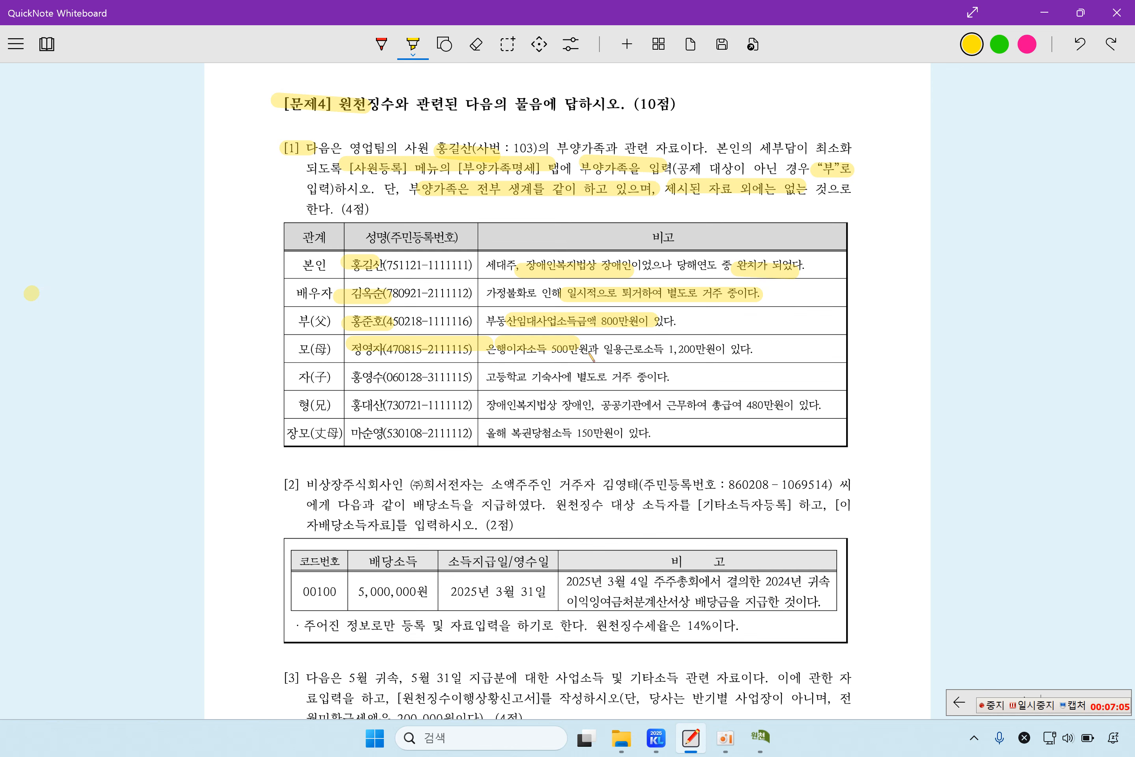
left_click_drag(598, 350, 722, 349)
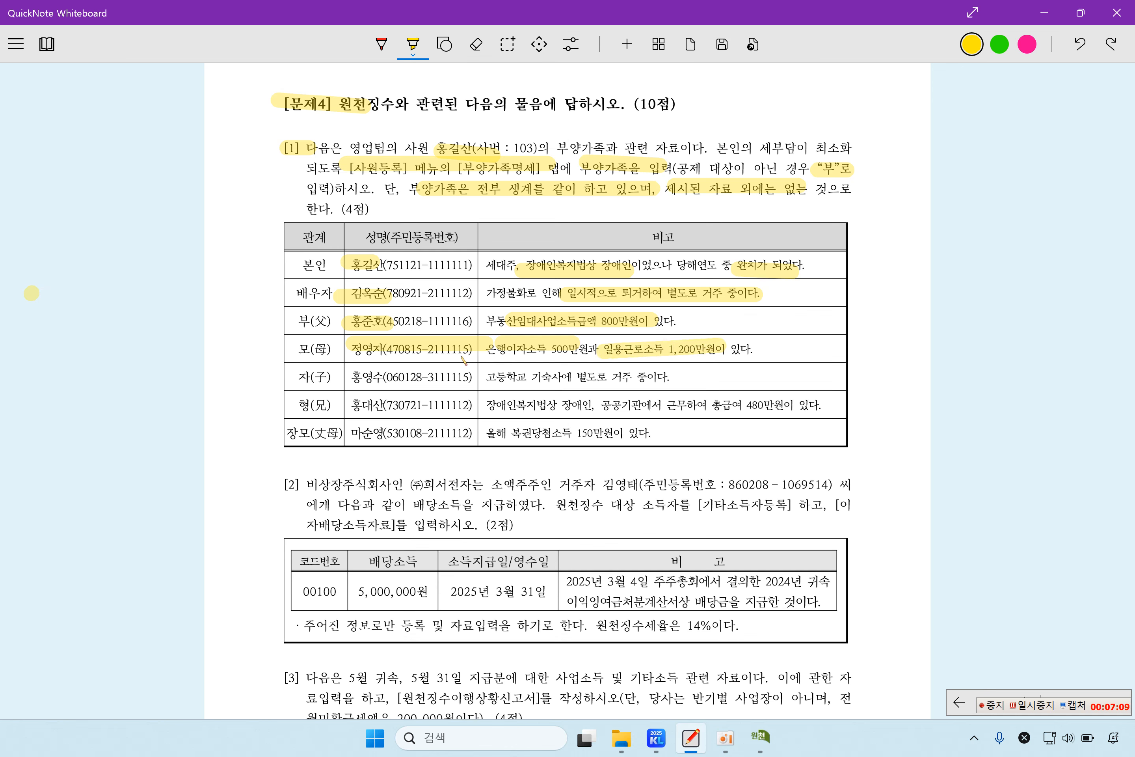
left_click_drag(484, 361, 723, 362)
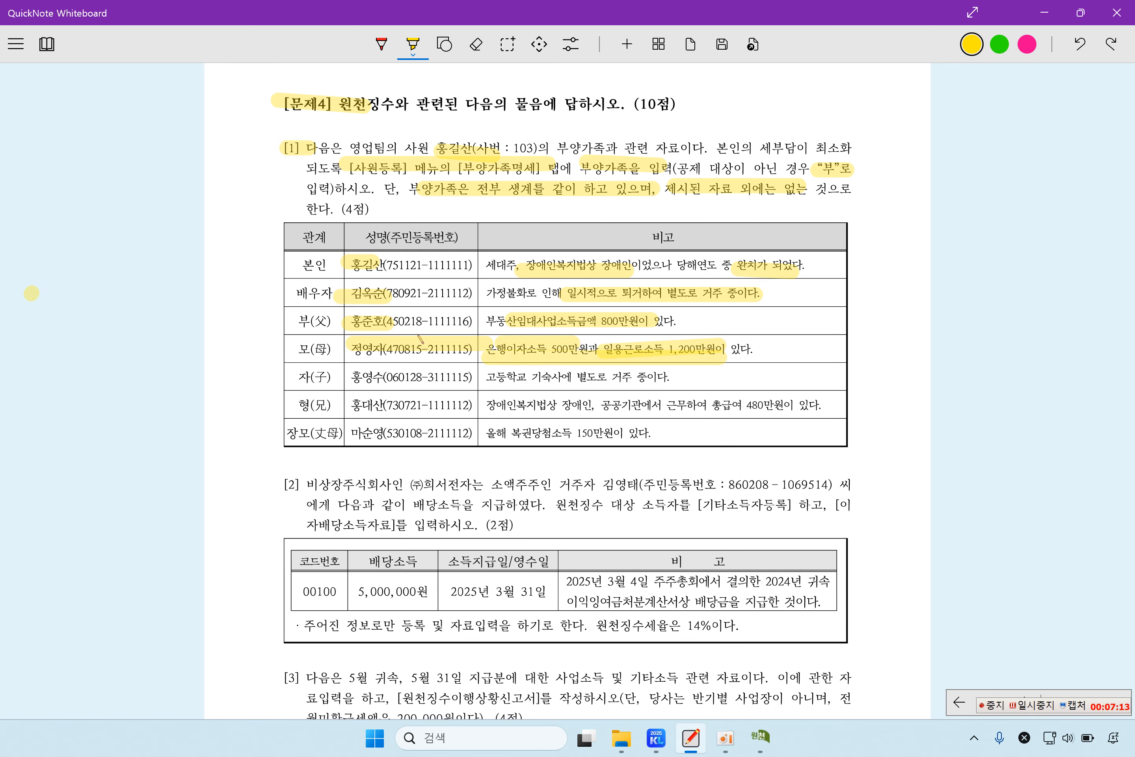
left_click(760, 738)
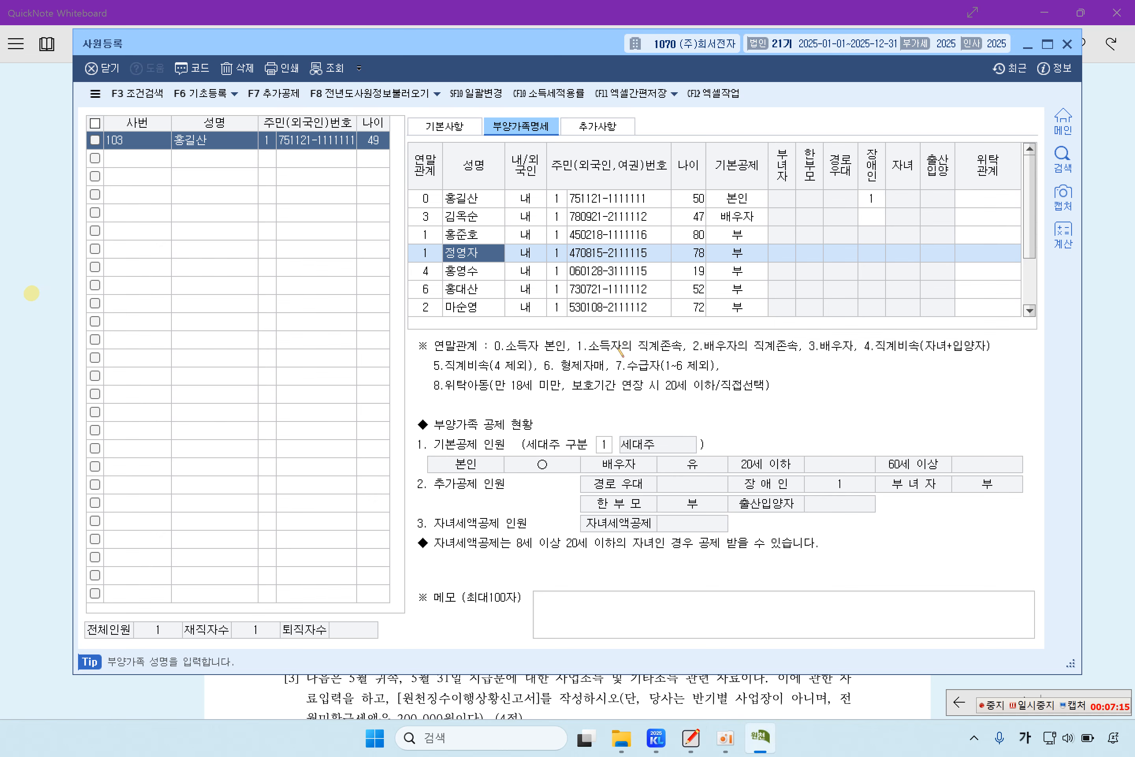
Step: Set the mother's 기본공제 to 4:60세이상, keeping 경로우대 ○
left_click(741, 261)
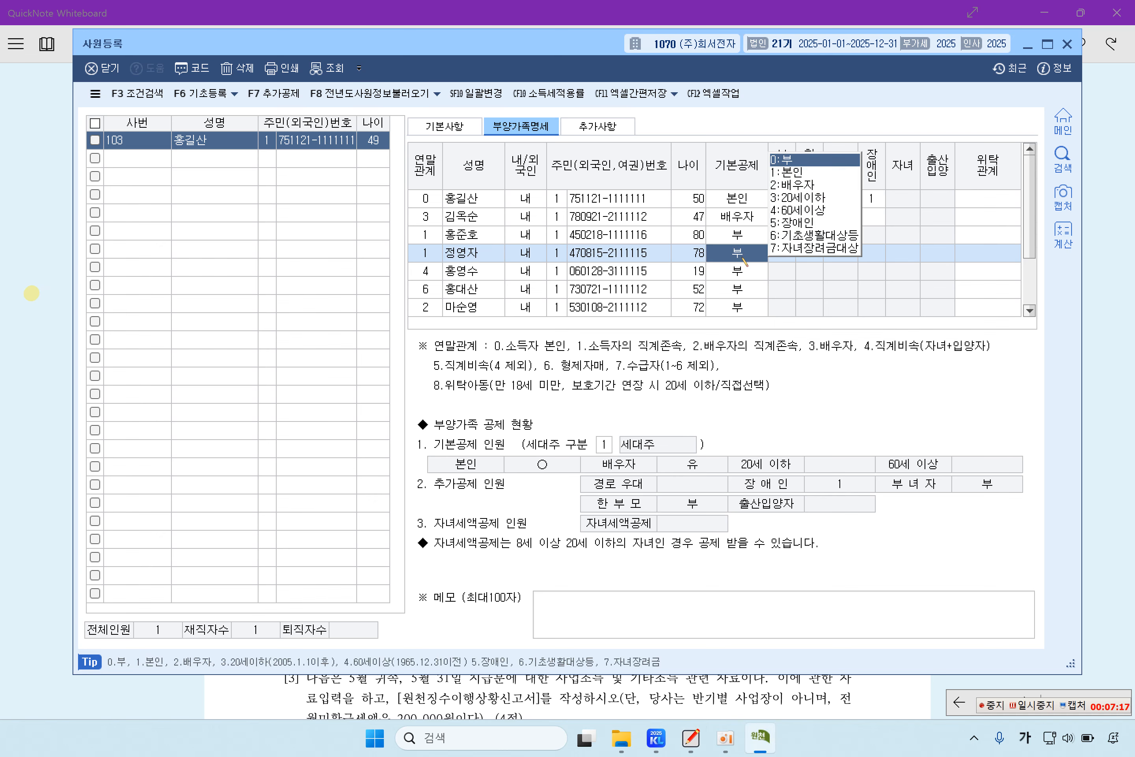
left_click(790, 215)
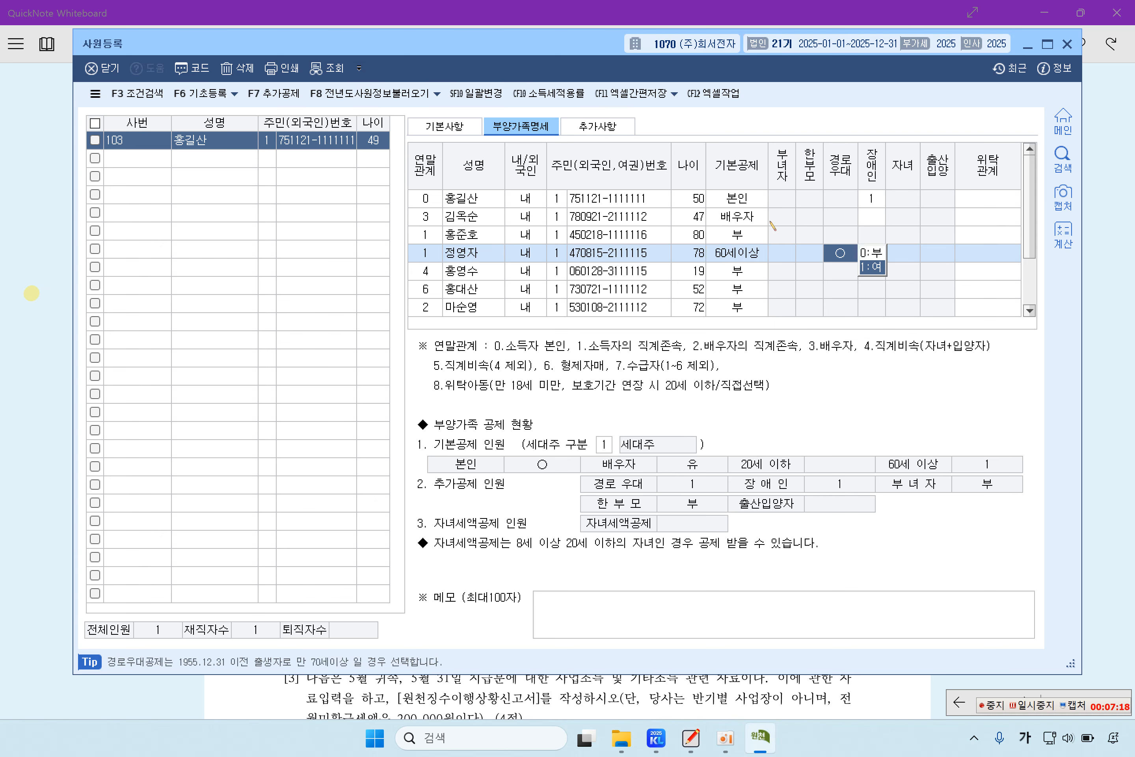
left_click(584, 254)
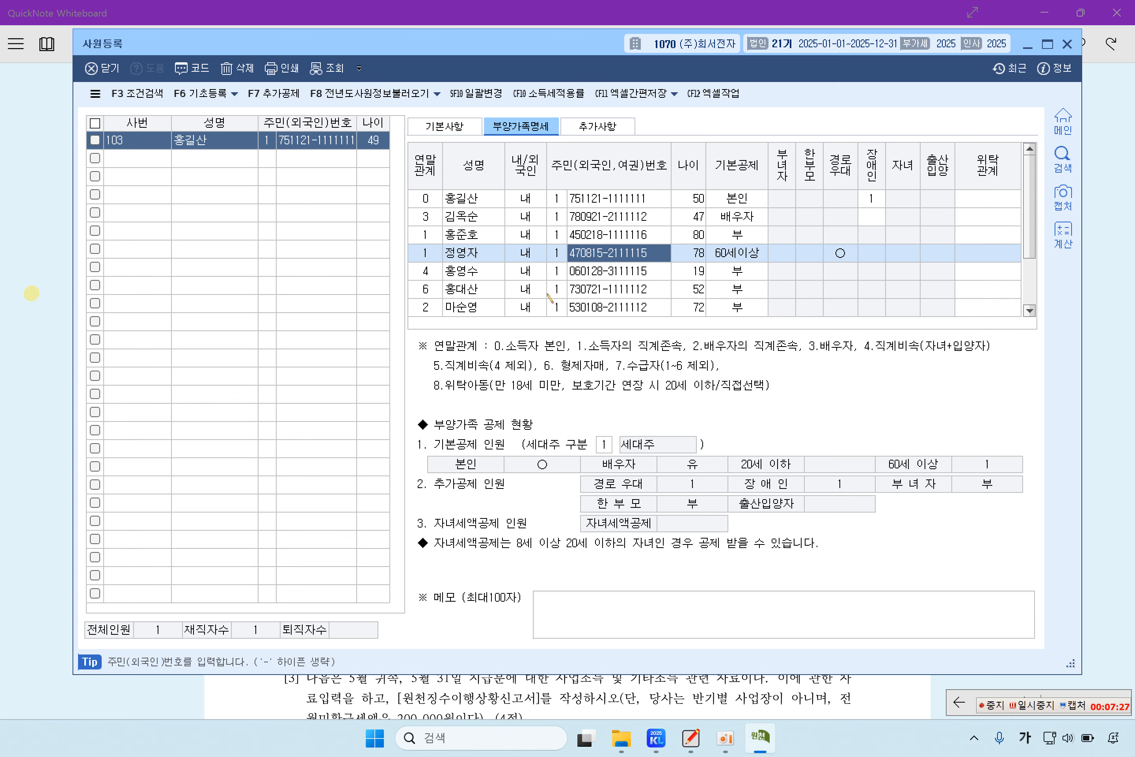
left_click(461, 275)
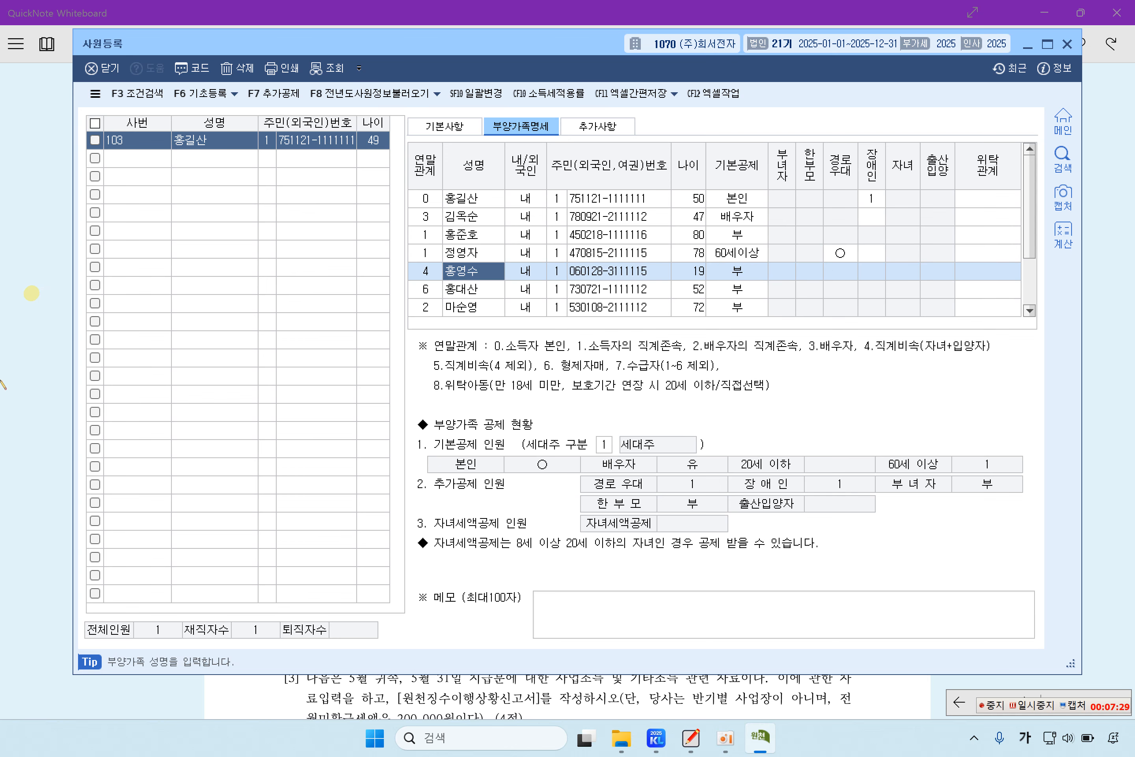
left_click(31, 357)
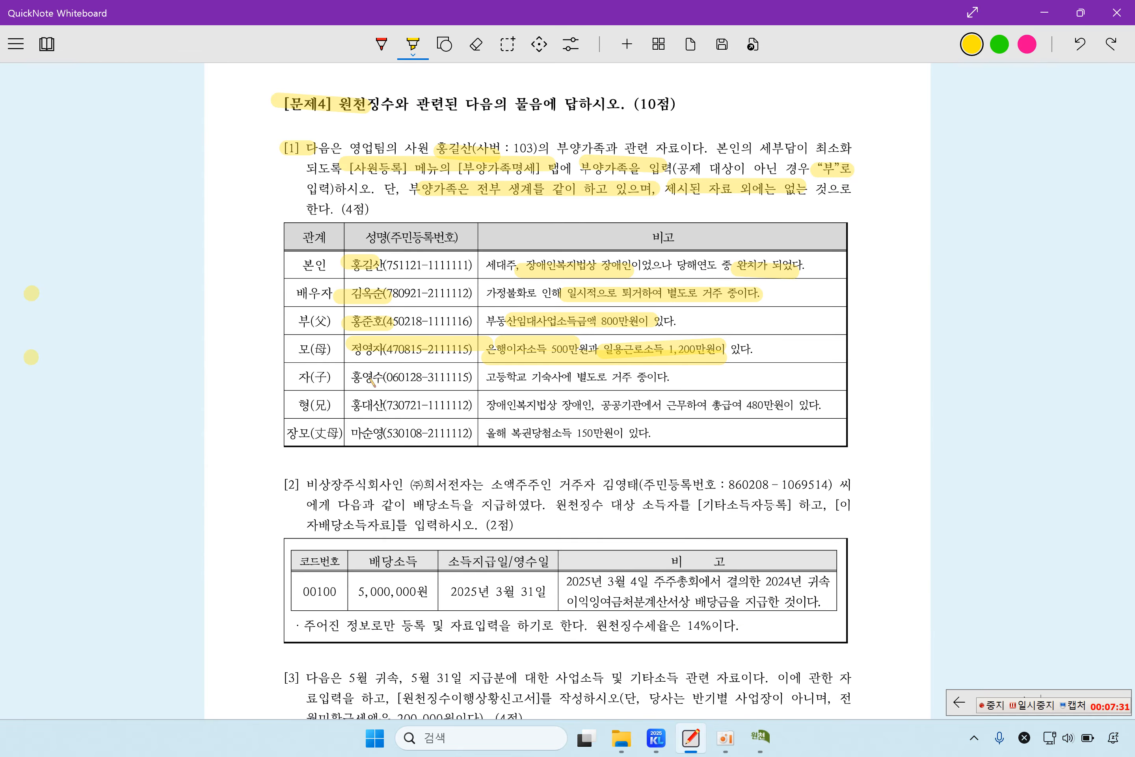
Step: Highlight the son's name and his 고등학교 기숙사 별도로 거주 remark
left_click_drag(353, 379, 399, 379)
left_click_drag(484, 379, 631, 377)
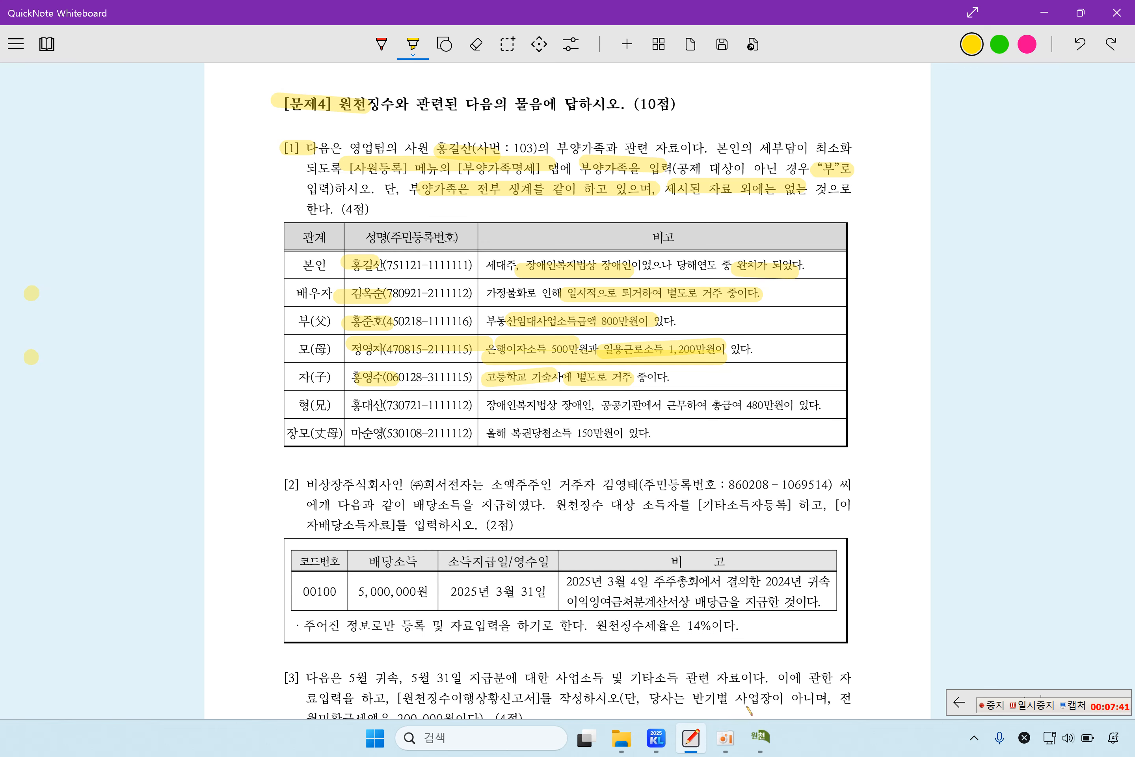
left_click(761, 735)
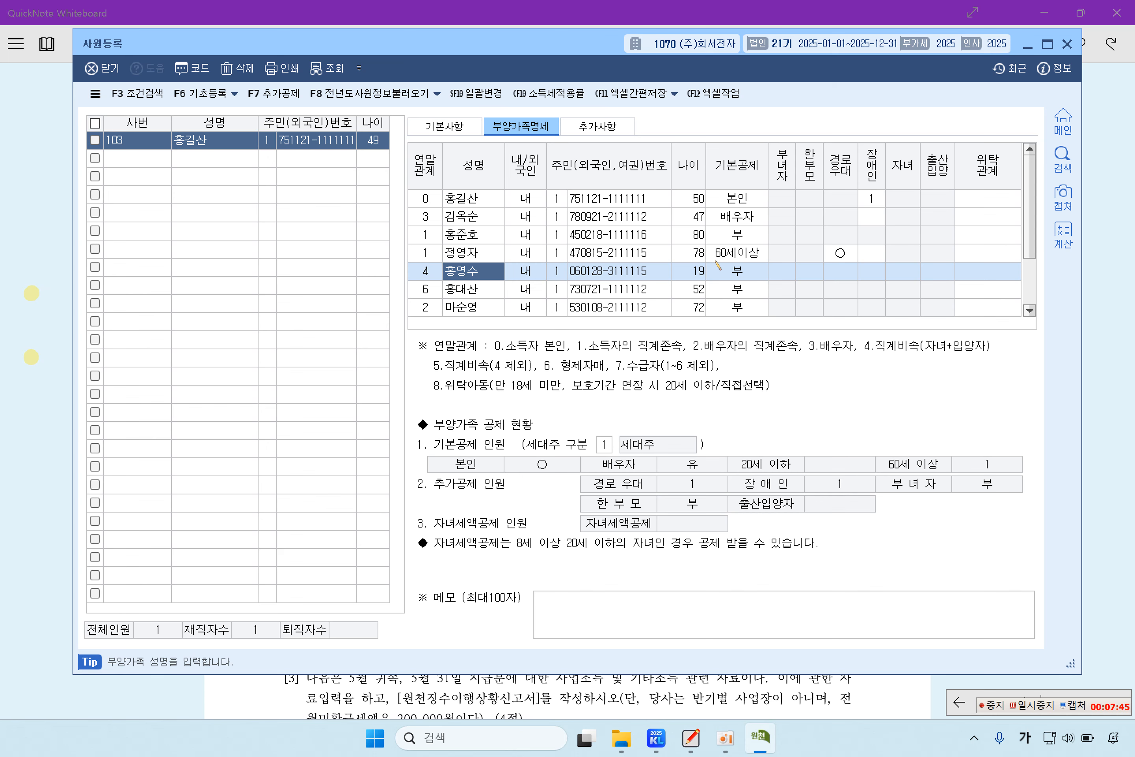
Step: Set the son's 기본공제 to 3:20세이하
left_click(756, 274)
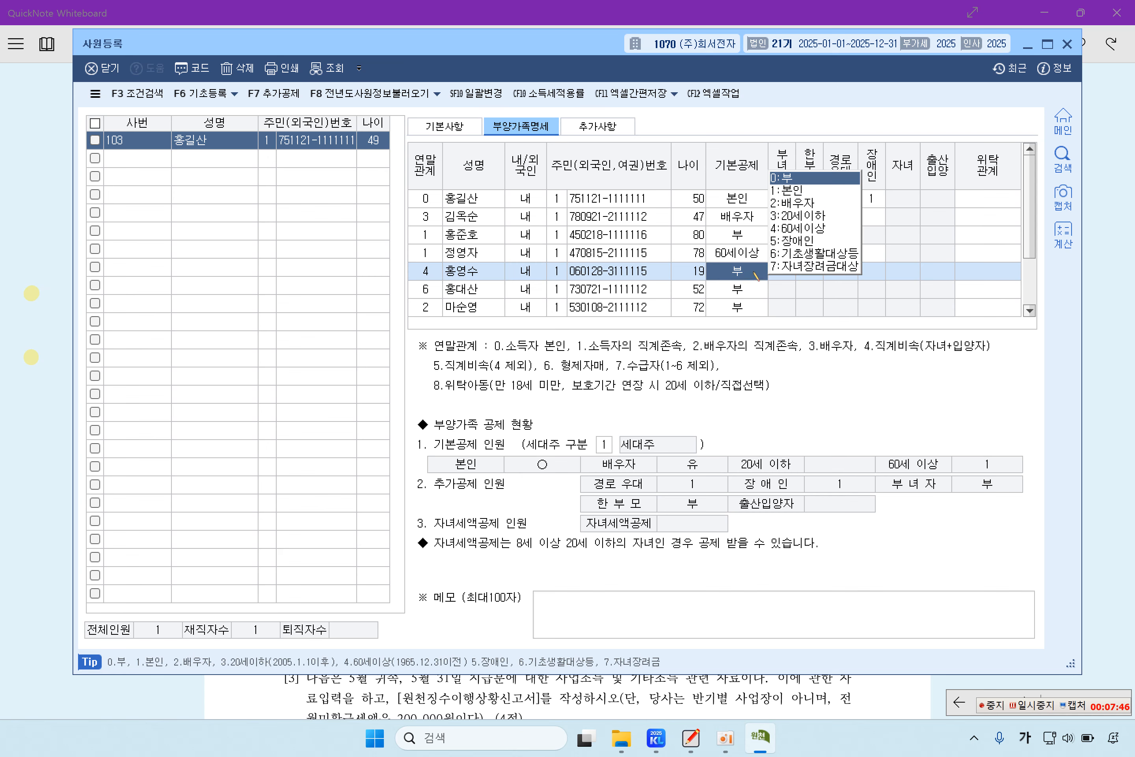
left_click(805, 220)
left_click(485, 272)
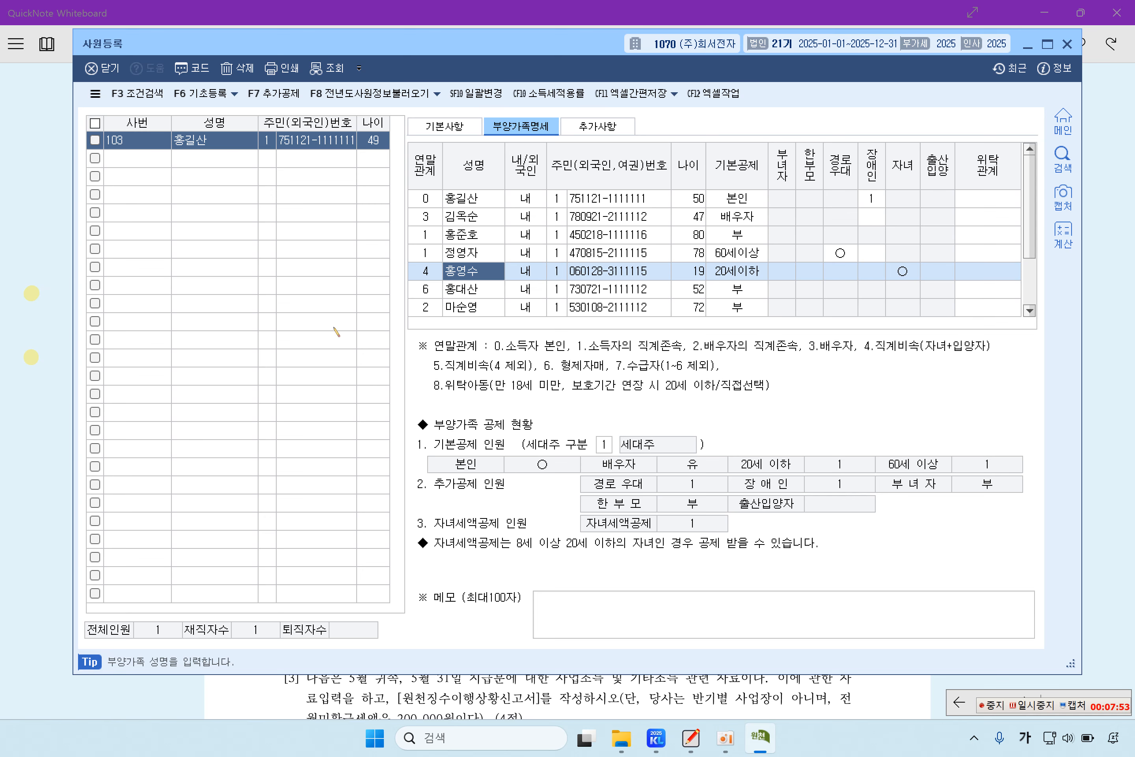
Step: Highlight the older brother's relation and name and his 총급여 480만원 remark
left_click(51, 292)
left_click_drag(299, 404, 593, 406)
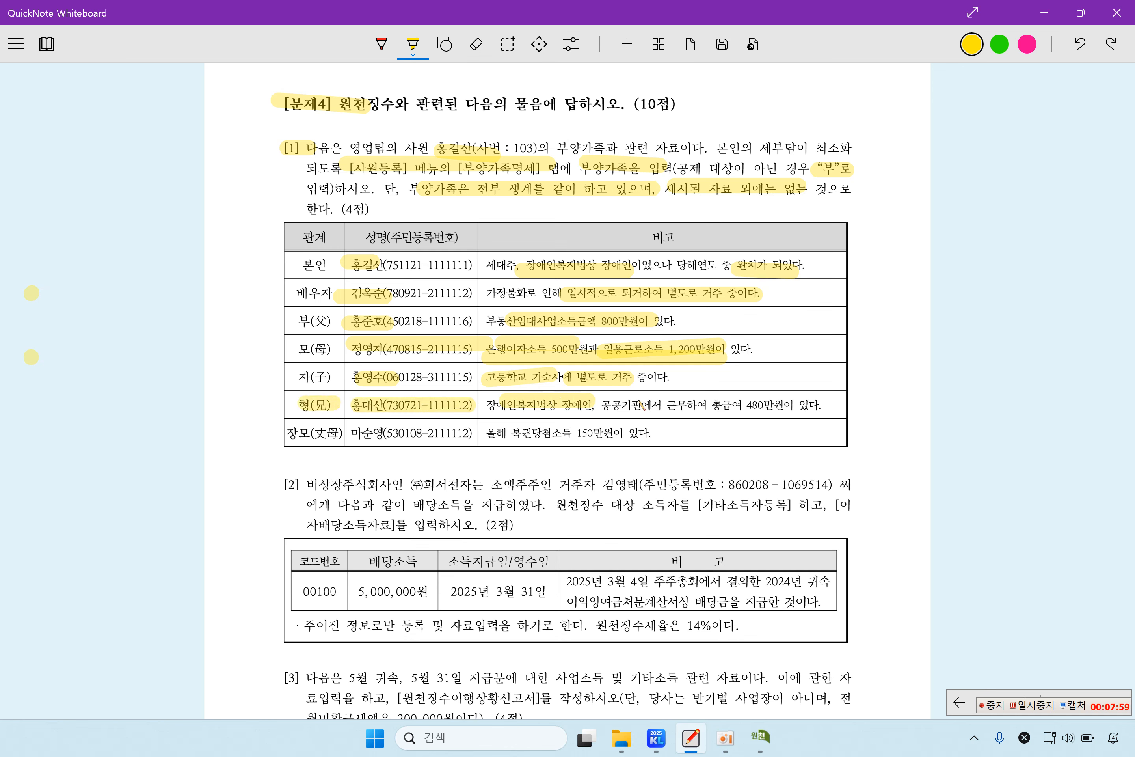
left_click_drag(715, 406, 799, 406)
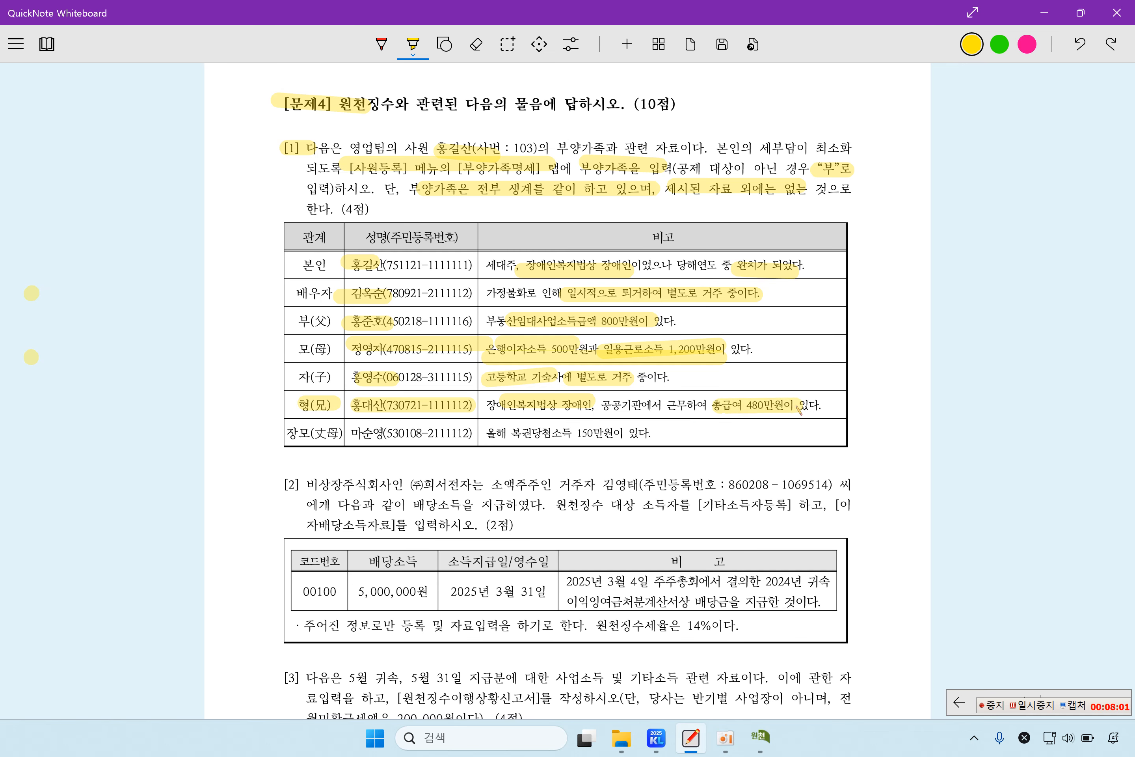
left_click(775, 749)
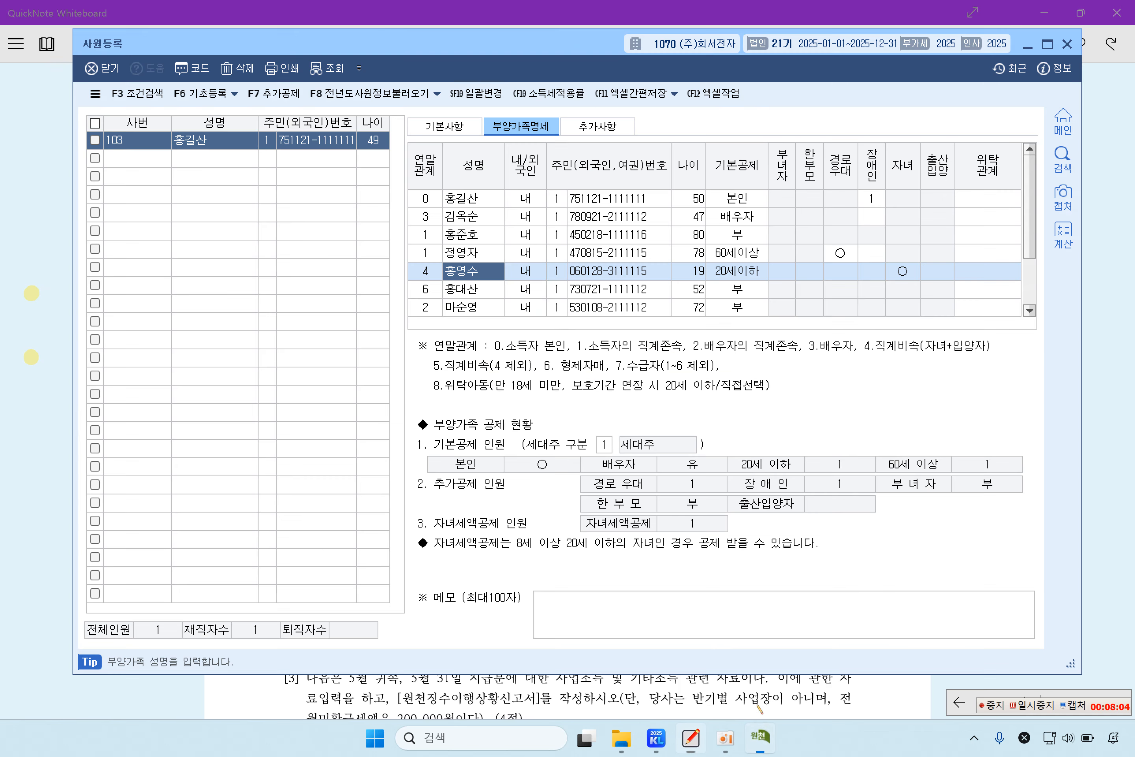
Step: Set the older brother's 기본공제 to 5:장애인 under 장애인복지법
left_click(478, 295)
left_click(734, 292)
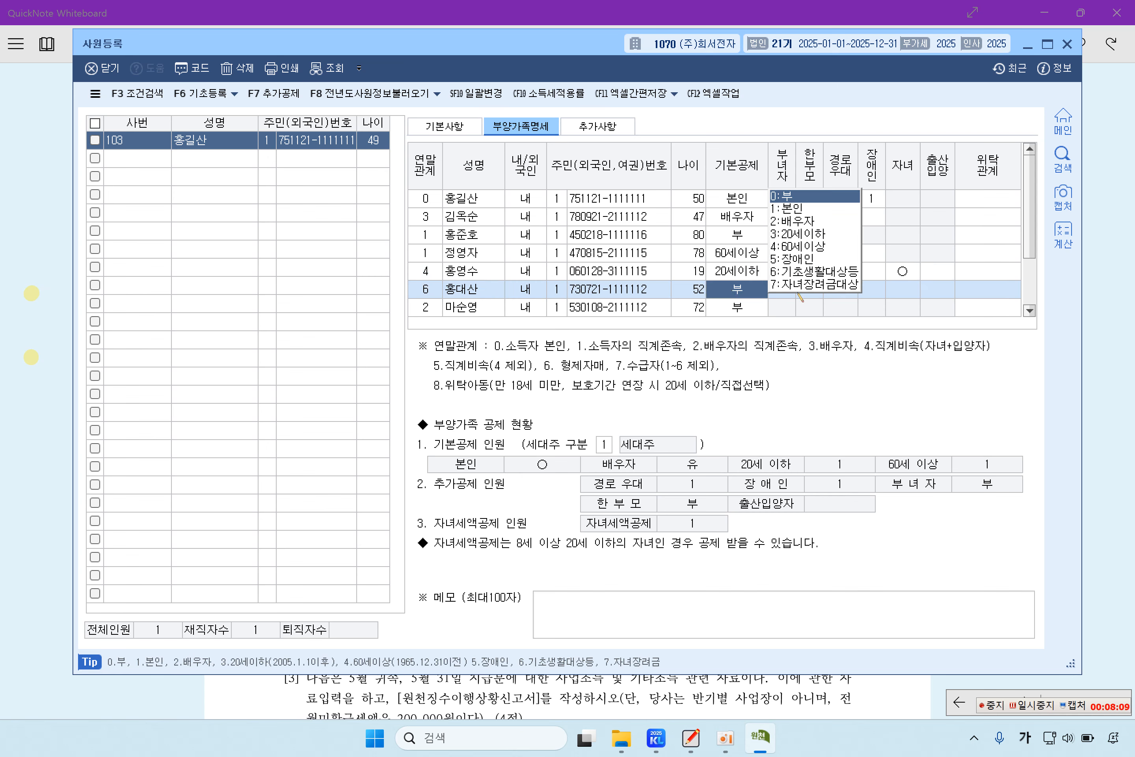
left_click(810, 260)
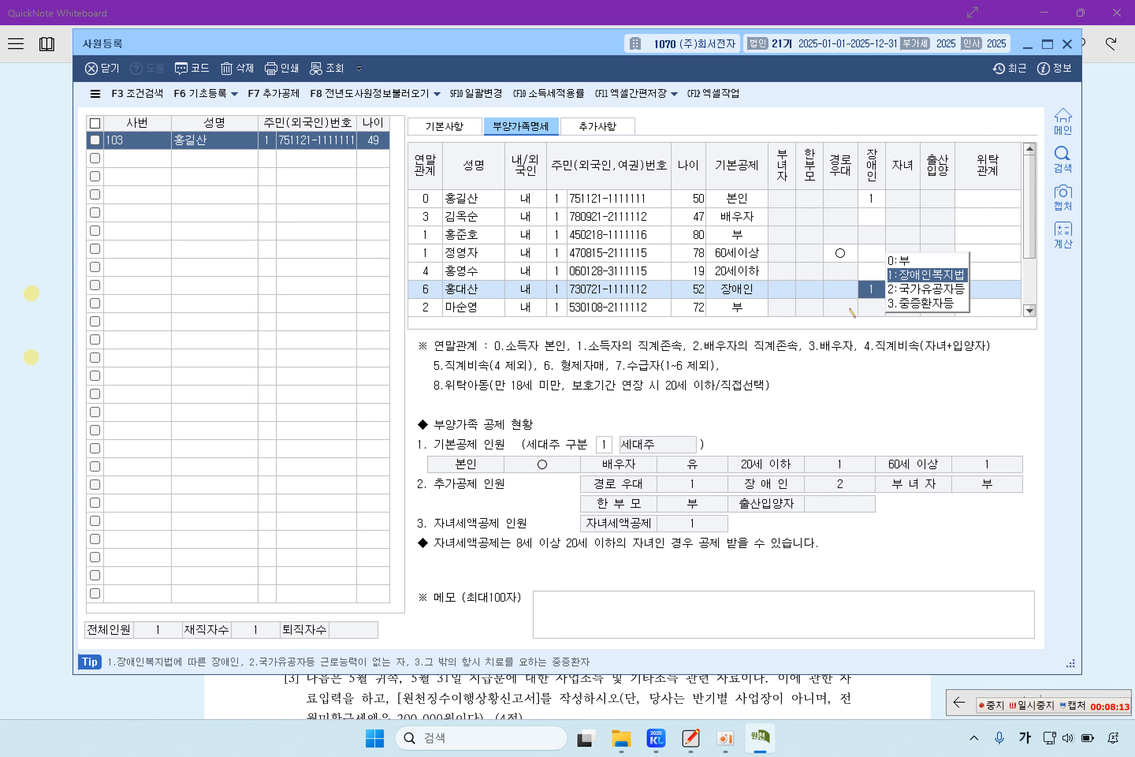
left_click(41, 377)
left_click(39, 374)
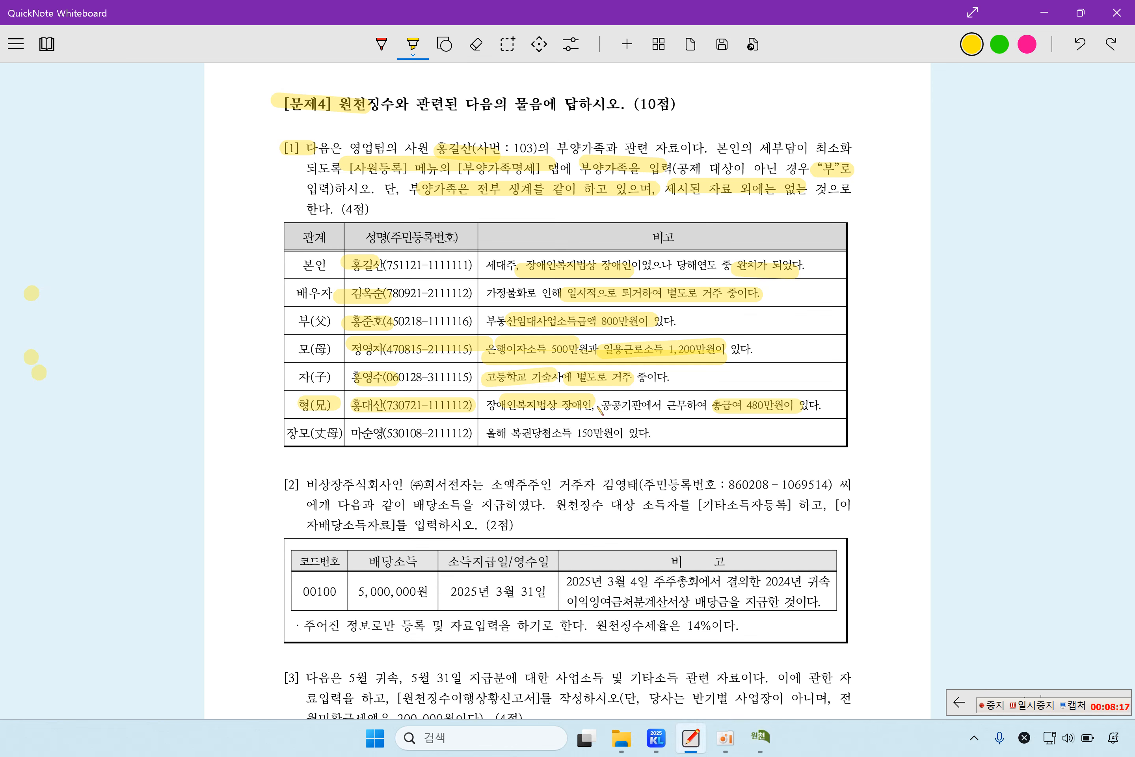
Step: Highlight 장모(丈母) and her 복권당첨소득 150만원 remark, then select her row in 사원등록
left_click_drag(287, 433, 345, 433)
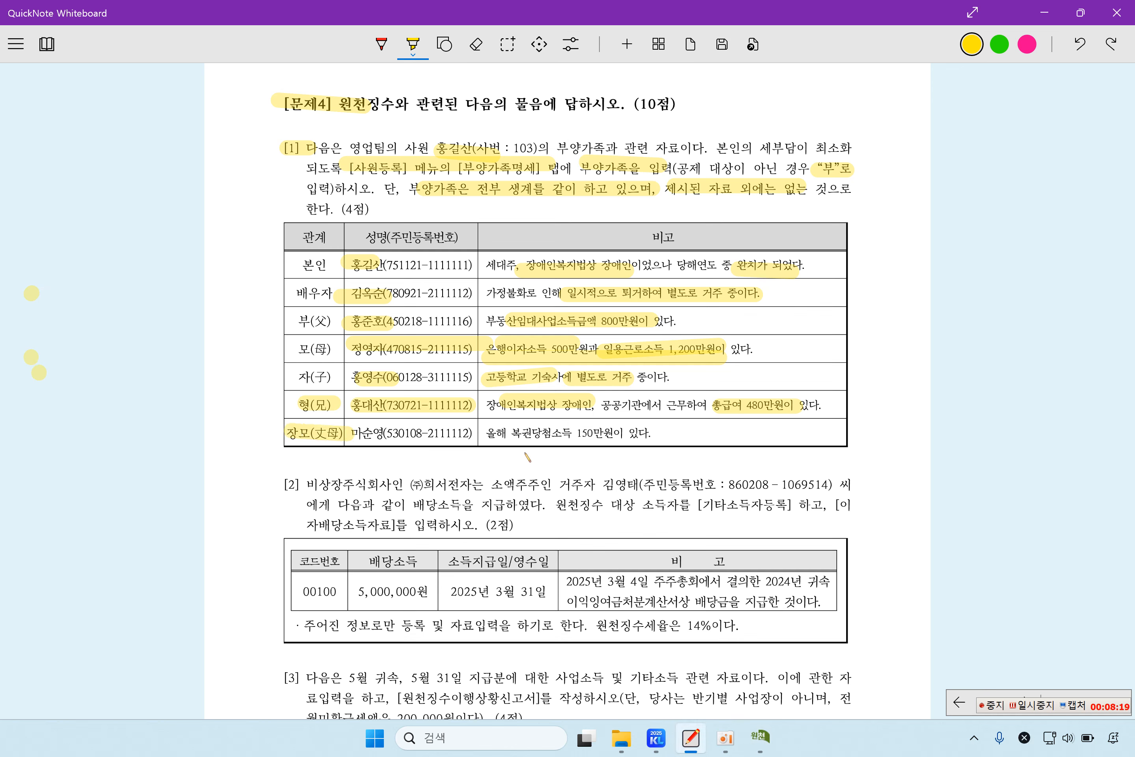
left_click_drag(510, 432, 622, 433)
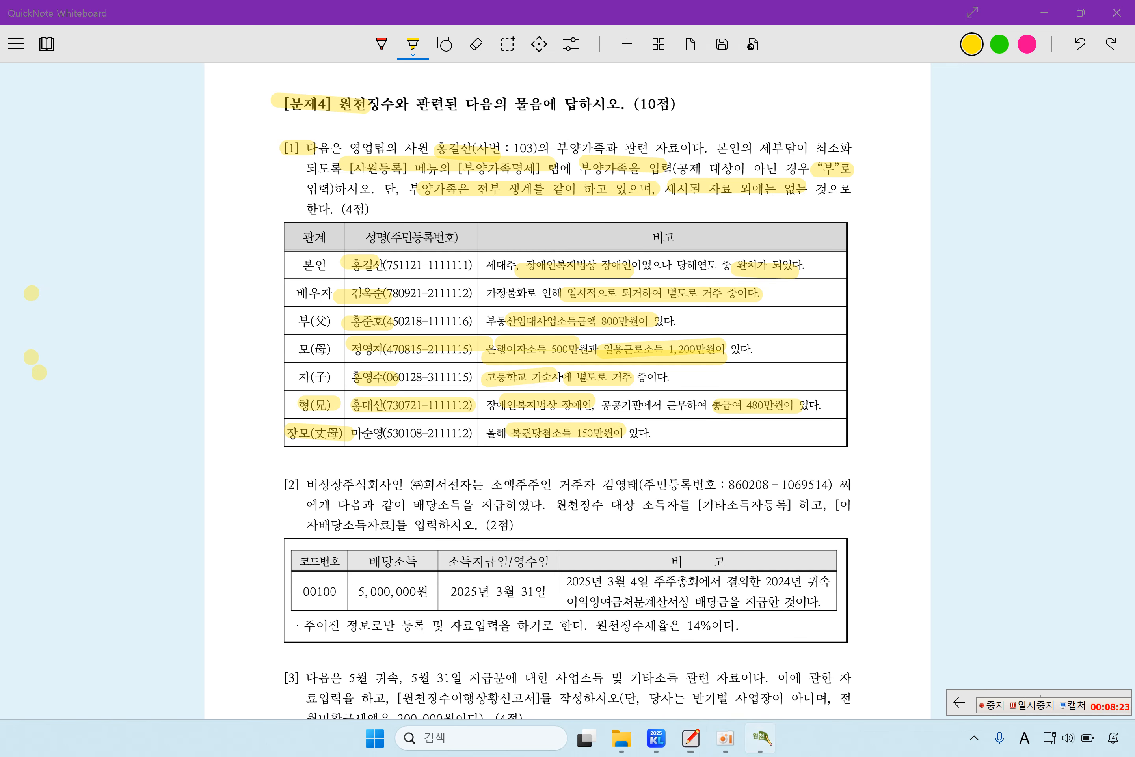
left_click(760, 736)
left_click(591, 307)
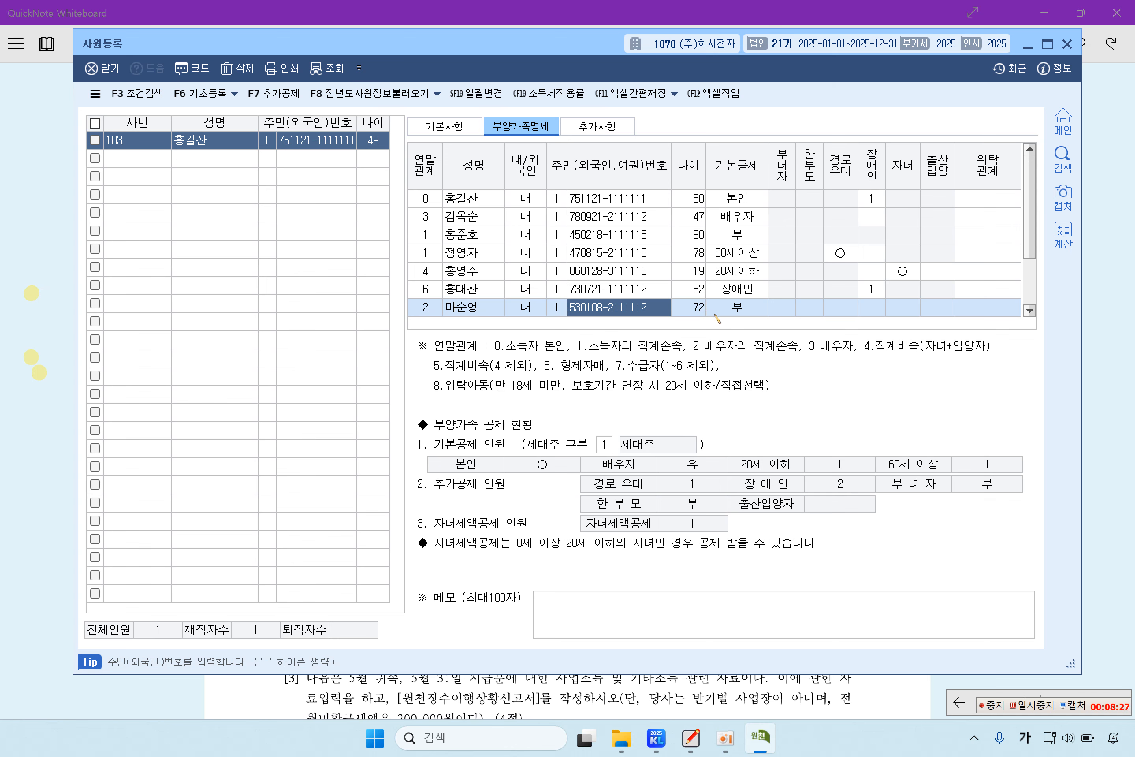
Step: Set the mother-in-law's 기본공제 to 4:60세이상, keeping 경로우대 ○
left_click(744, 316)
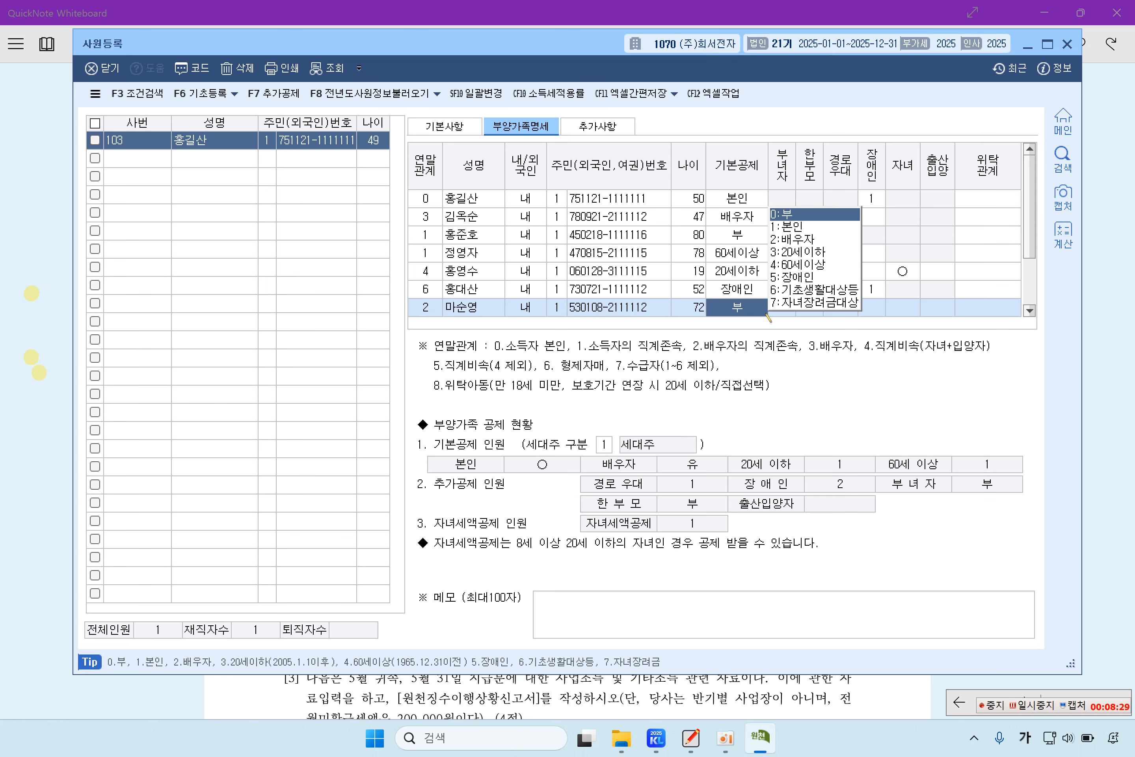
key("4")
key("Return")
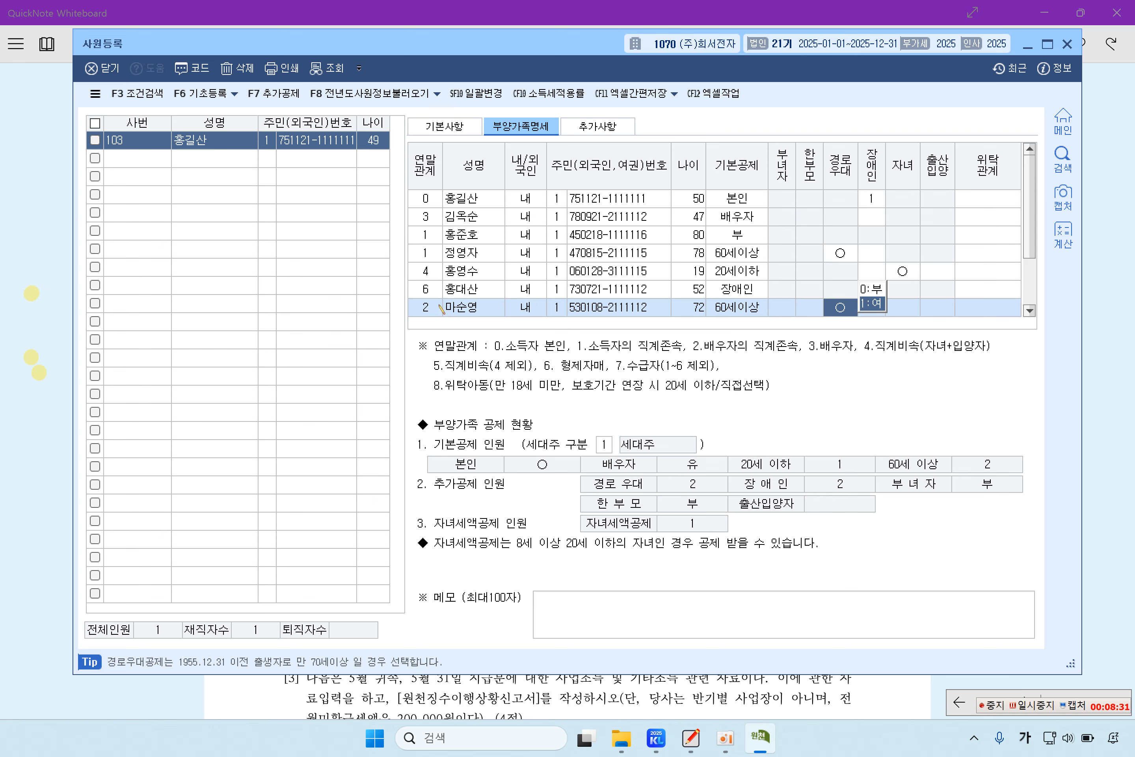
left_click(442, 308)
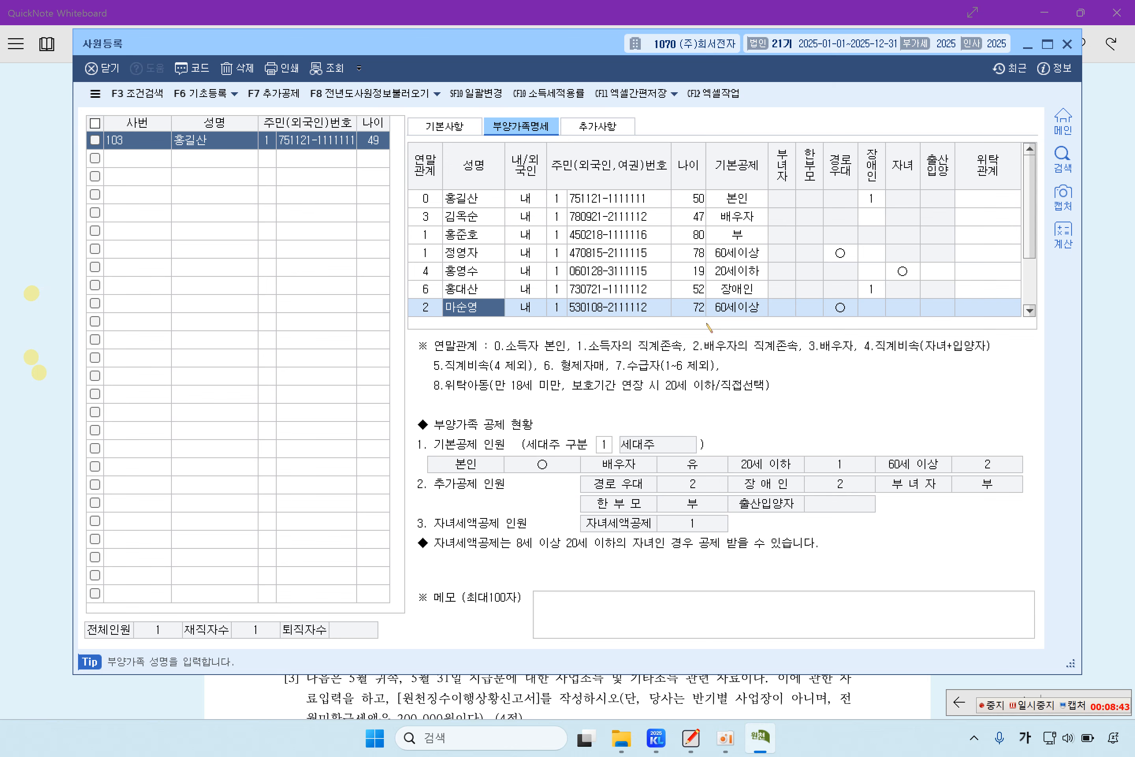
Step: Save employee 103's dependents list, verify it, and close 사원등록
left_click(166, 166)
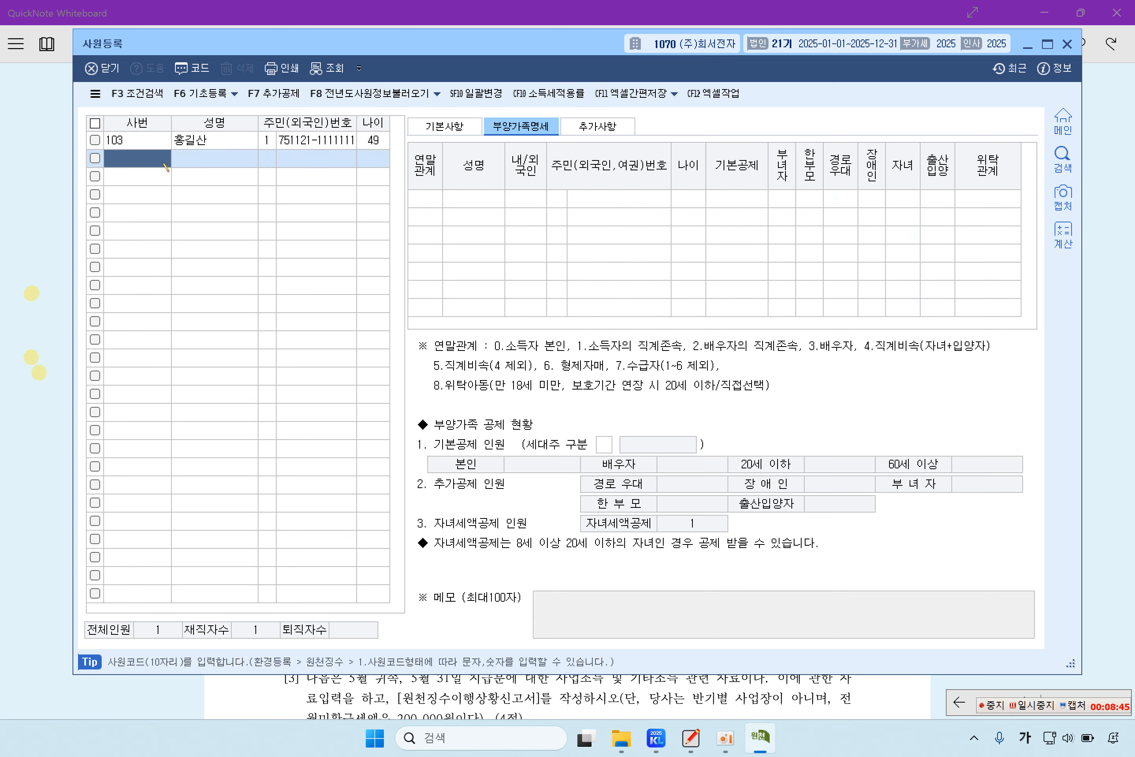
key("Up")
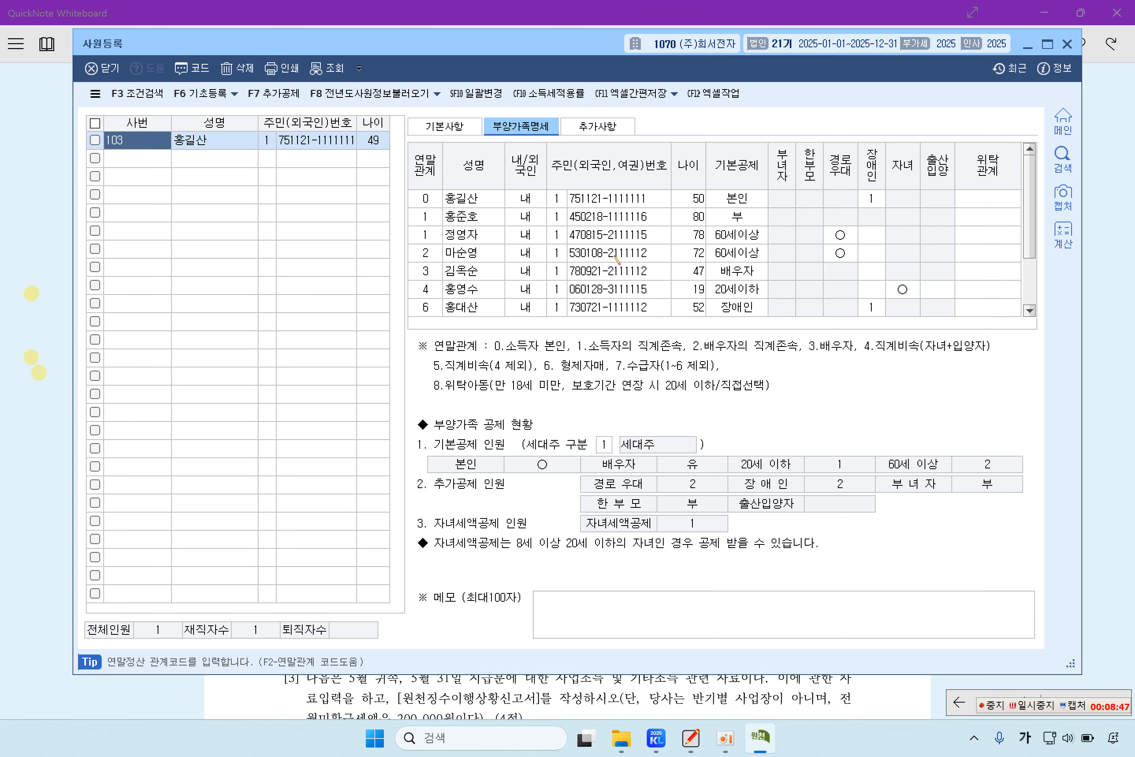
left_click(146, 165)
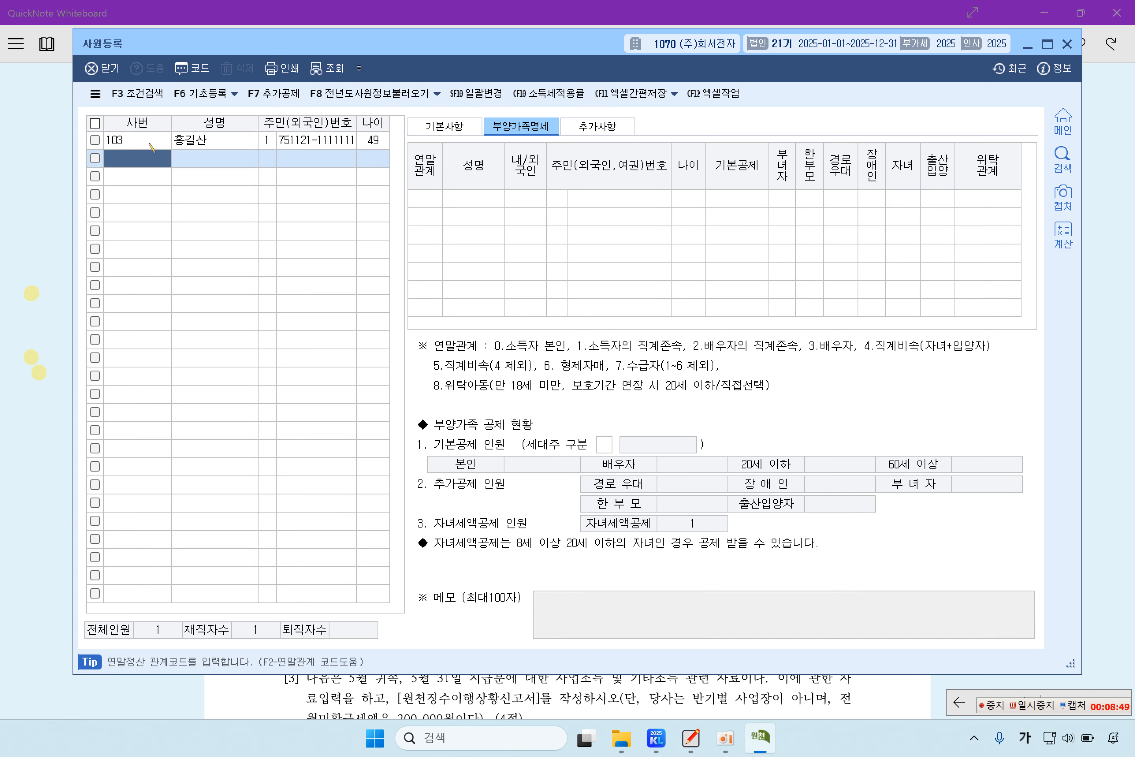
left_click(150, 143)
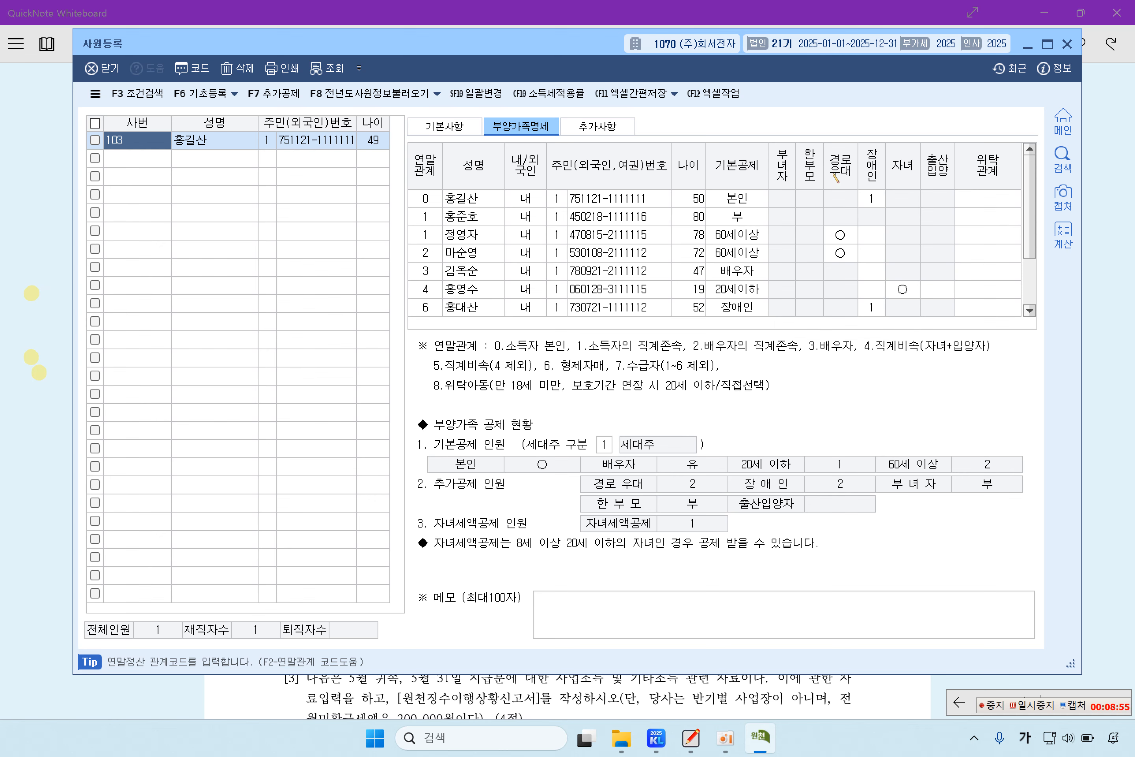
left_click(134, 165)
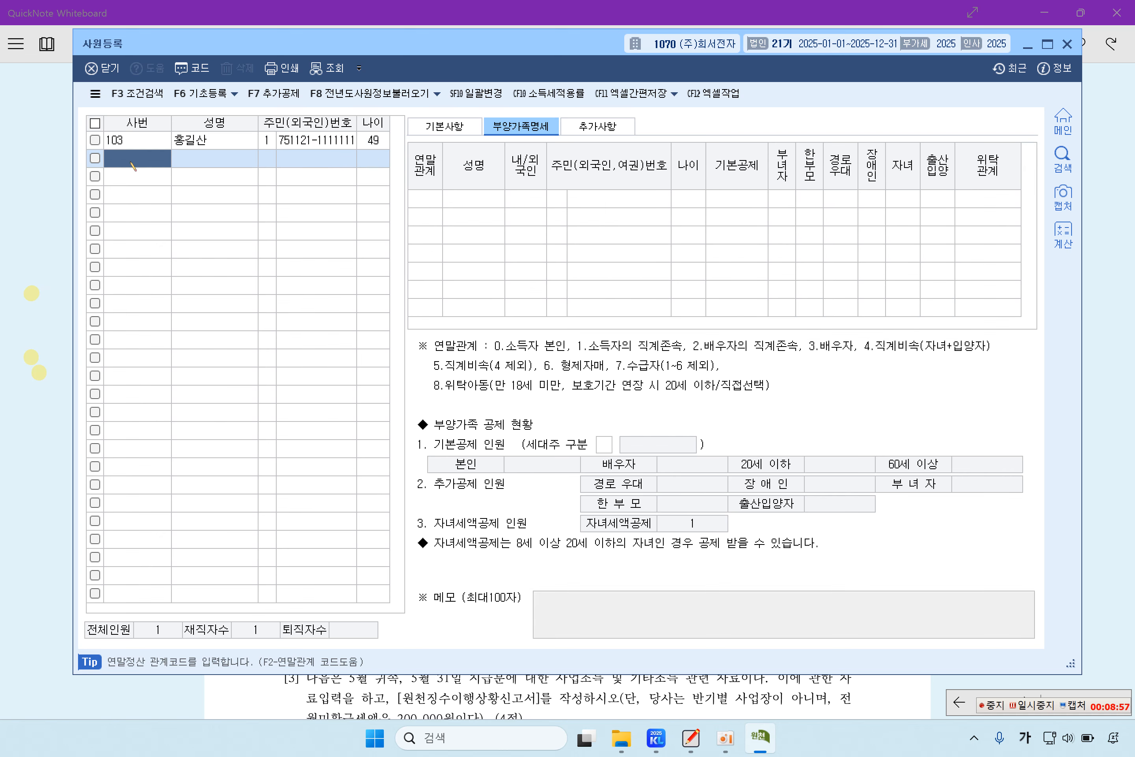
left_click(133, 148)
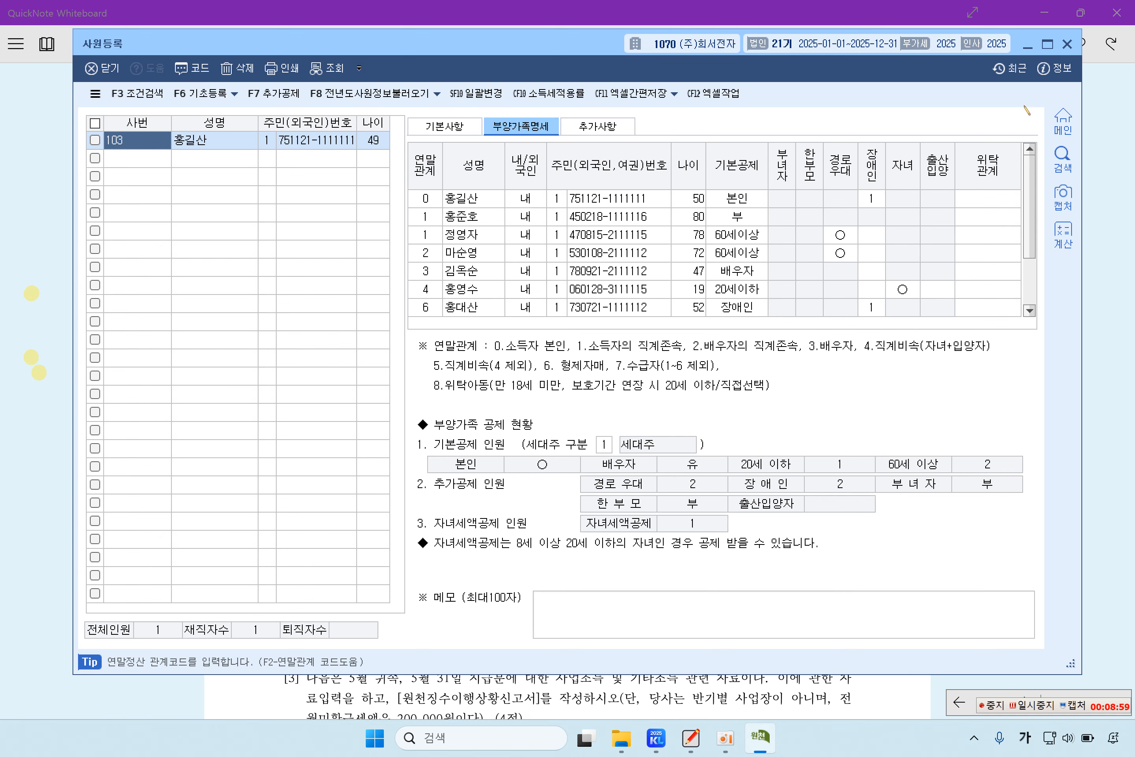
left_click(1068, 44)
Step: Highlight problem [2]'s 비상장주식회사인, resident shareholder, dividend payment and data-entry phrases
scroll(462, 354, "down", 5)
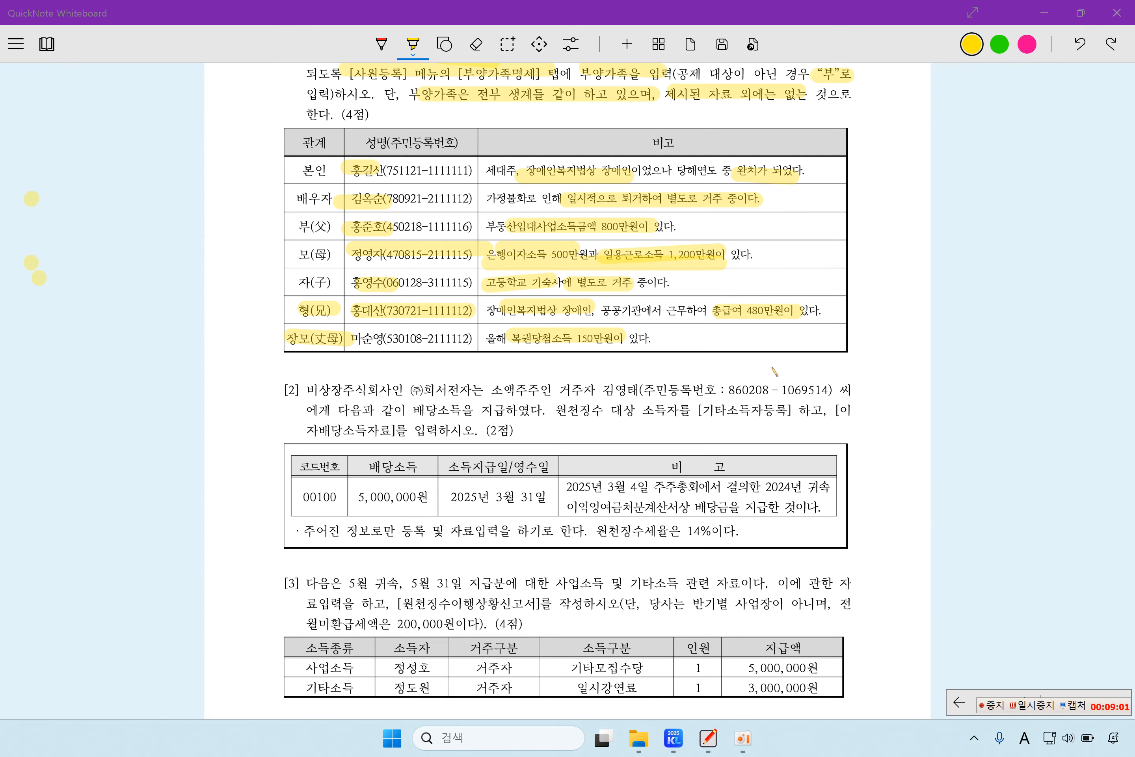
left_click_drag(308, 296, 489, 296)
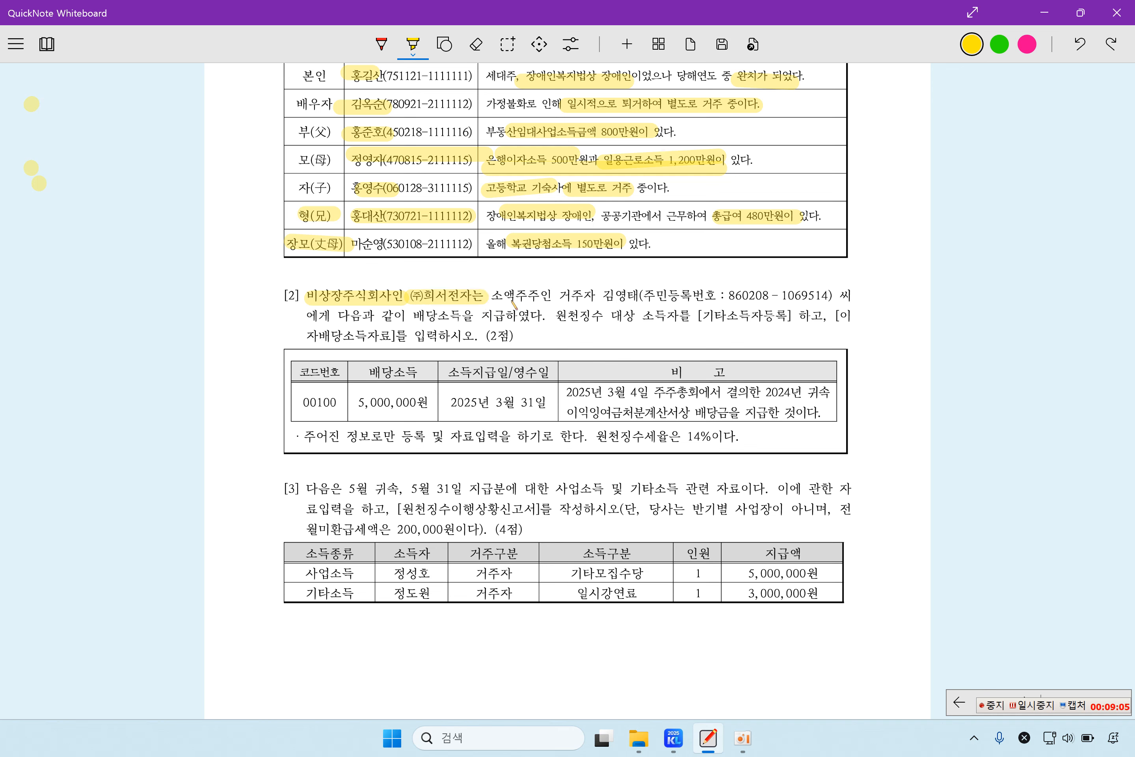
left_click_drag(562, 297, 648, 296)
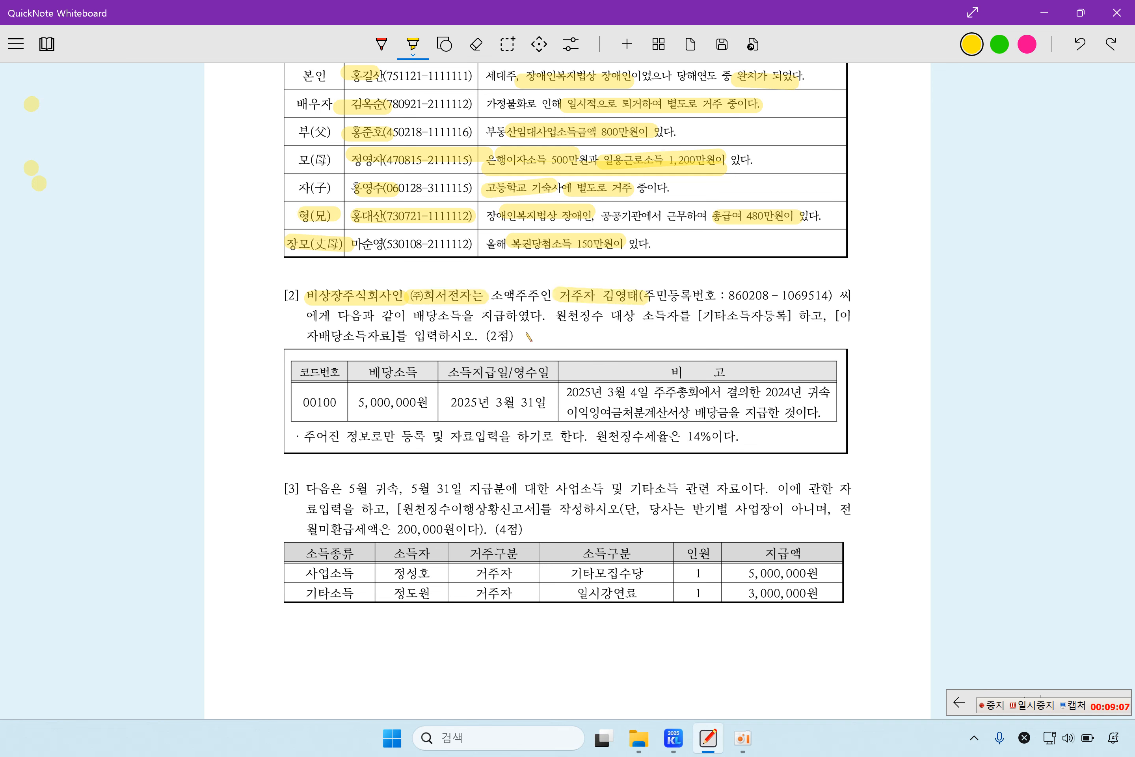
left_click_drag(342, 316, 536, 319)
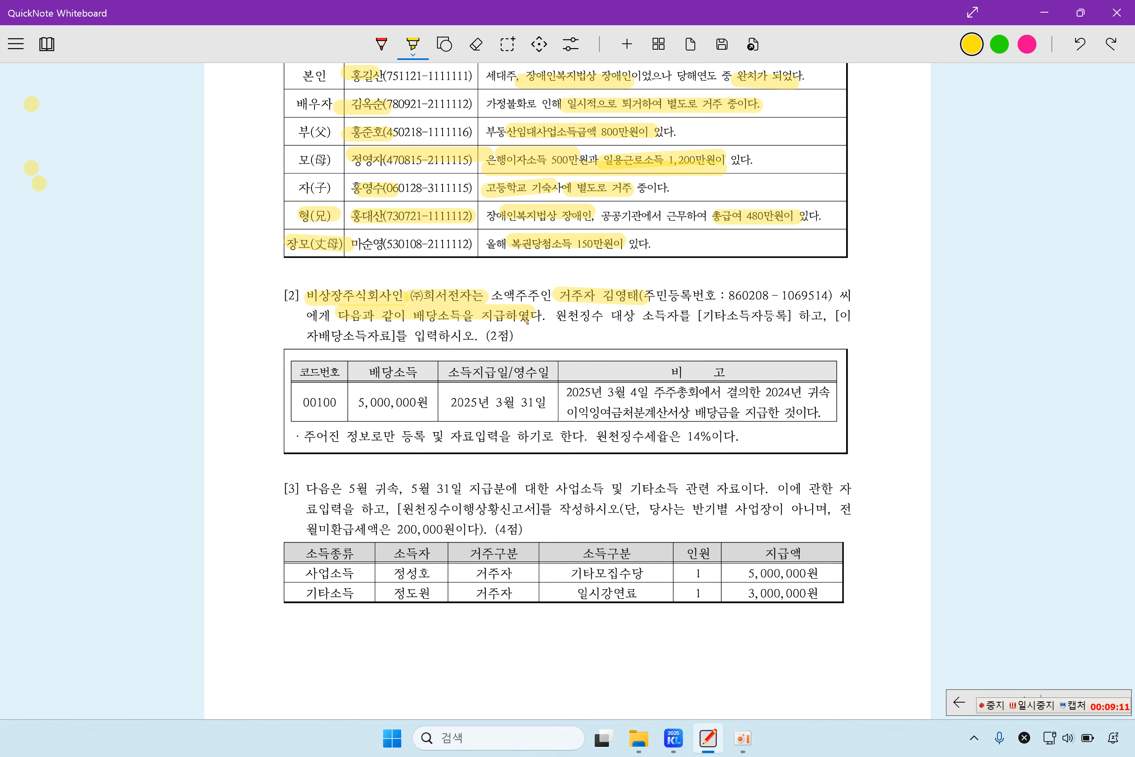
left_click_drag(554, 317, 792, 318)
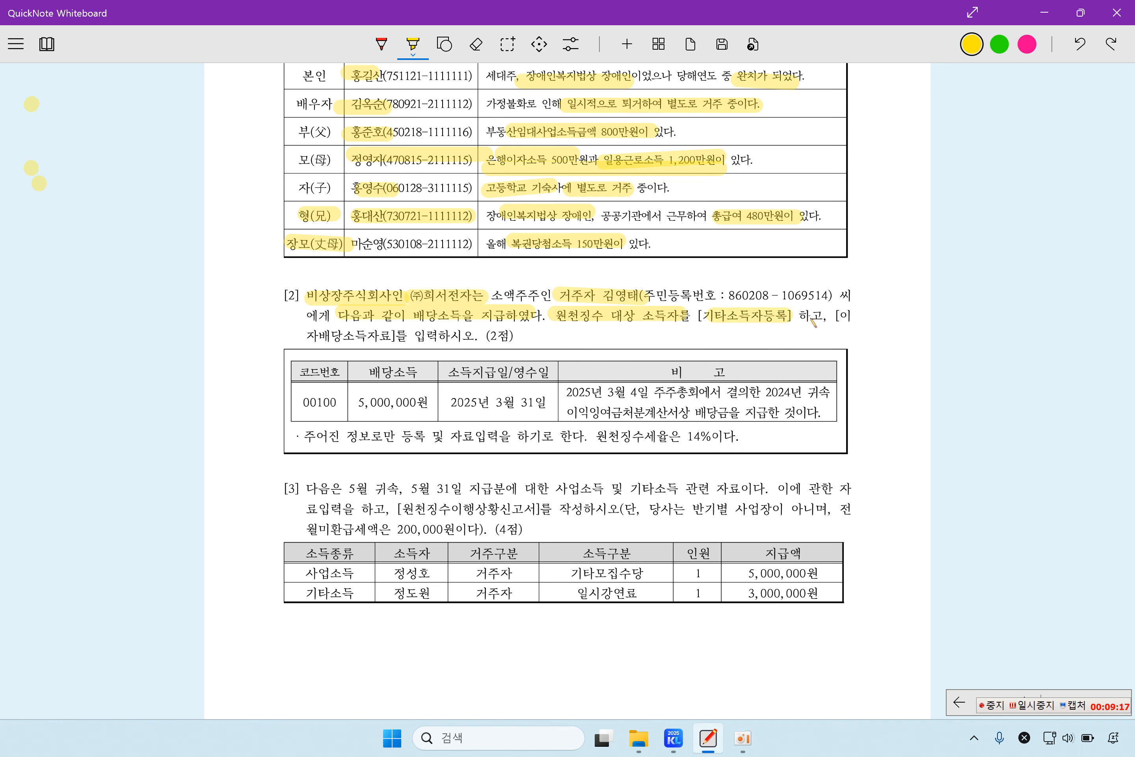
left_click_drag(311, 340, 470, 344)
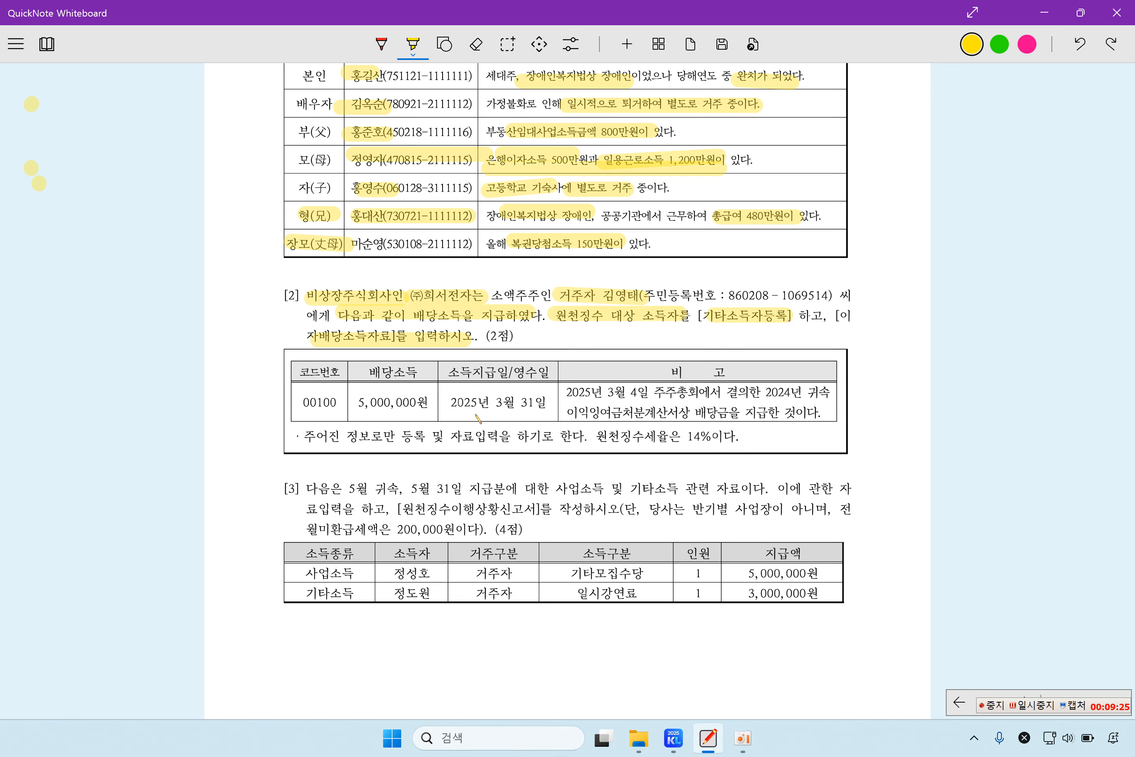
Step: Highlight the 3월 31일 payment date, 2025년 3월 4일 주주총회 remark, and only-given-information note
left_click_drag(489, 403, 552, 404)
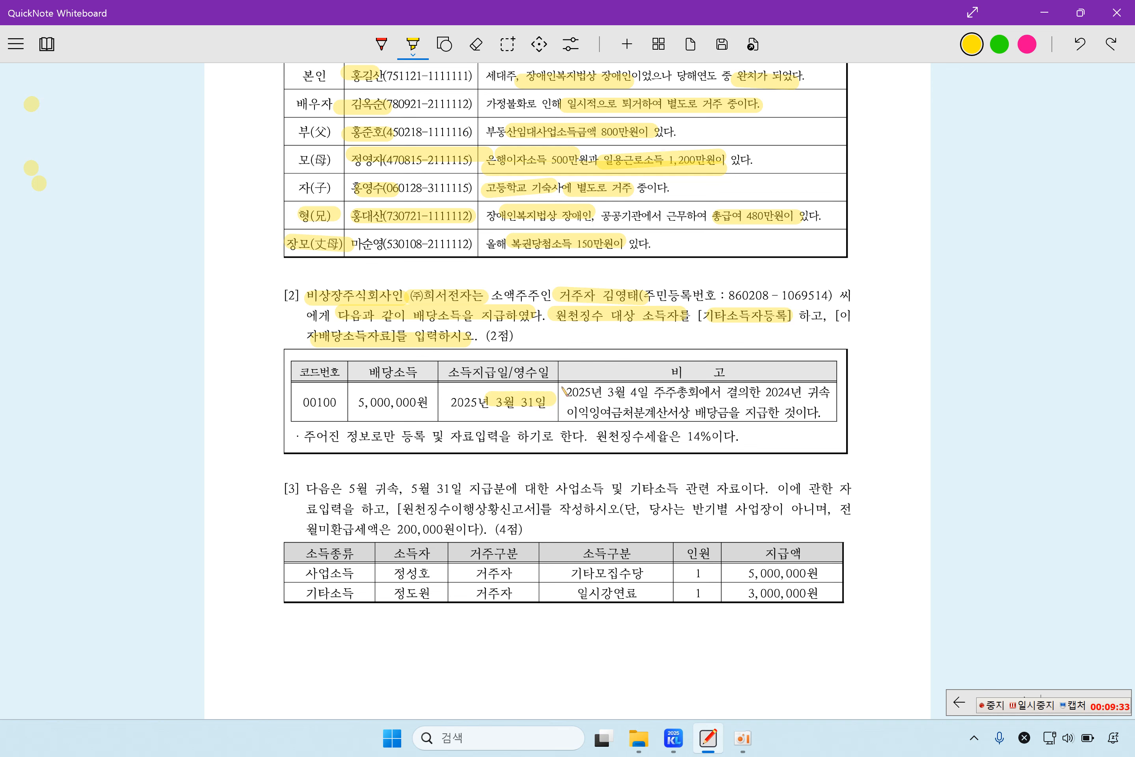
left_click_drag(563, 390, 700, 397)
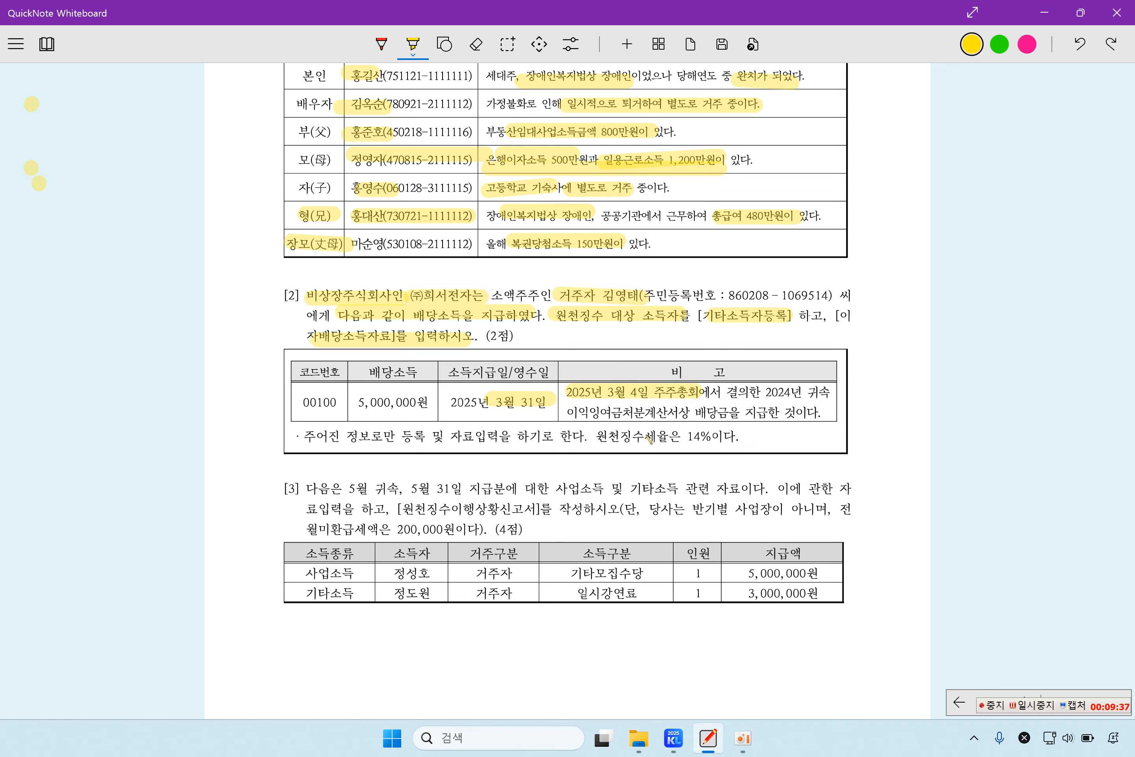
left_click_drag(576, 421, 812, 425)
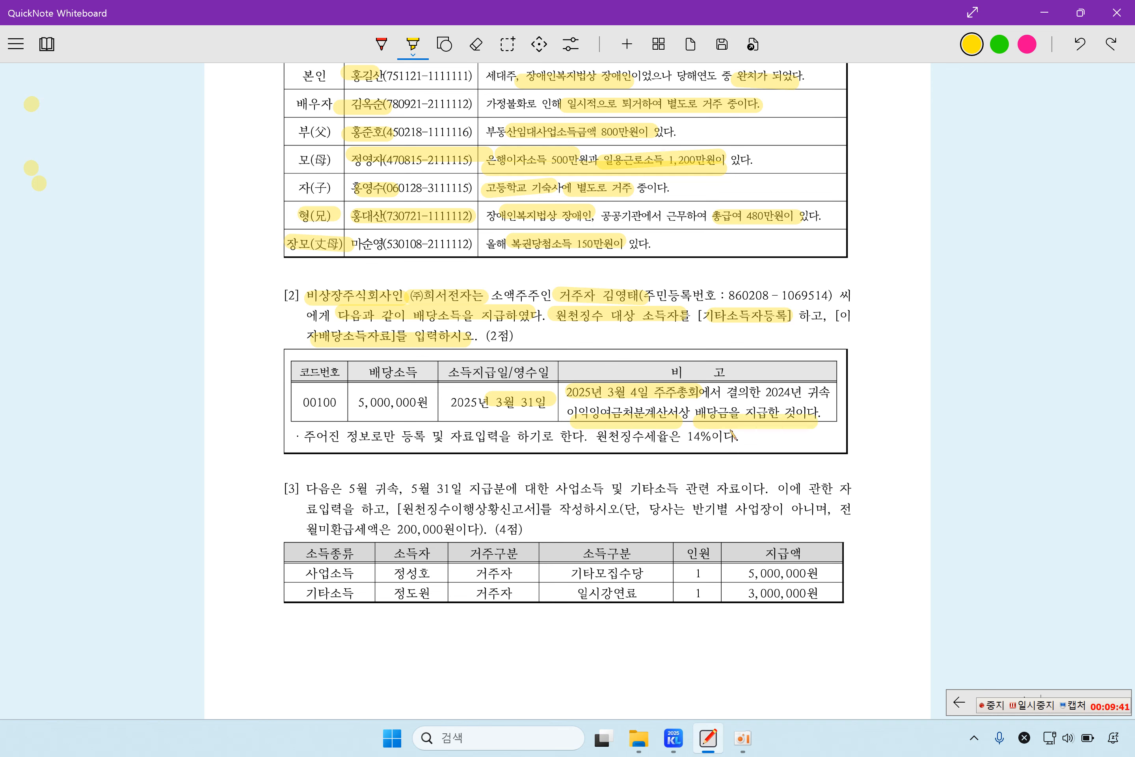
left_click_drag(306, 436, 739, 436)
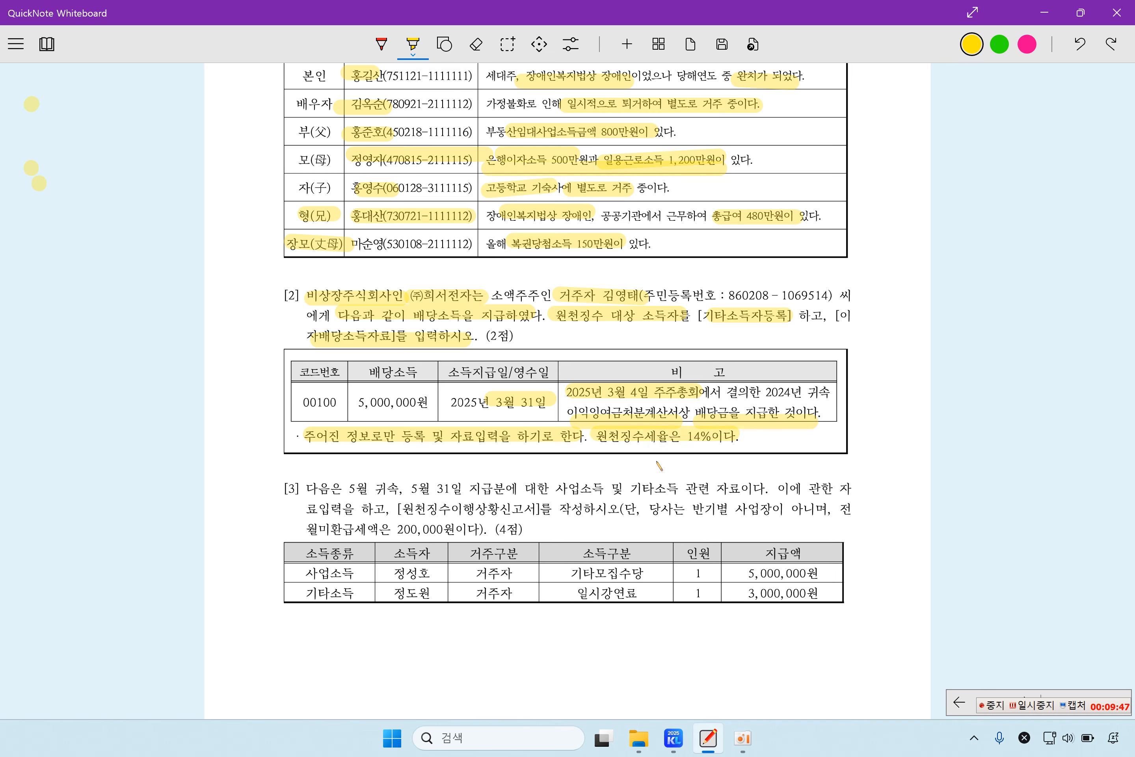
Step: Open 기타소득자등록 under KcLep's 원천징수 menu and start a new recipient row
left_click(676, 737)
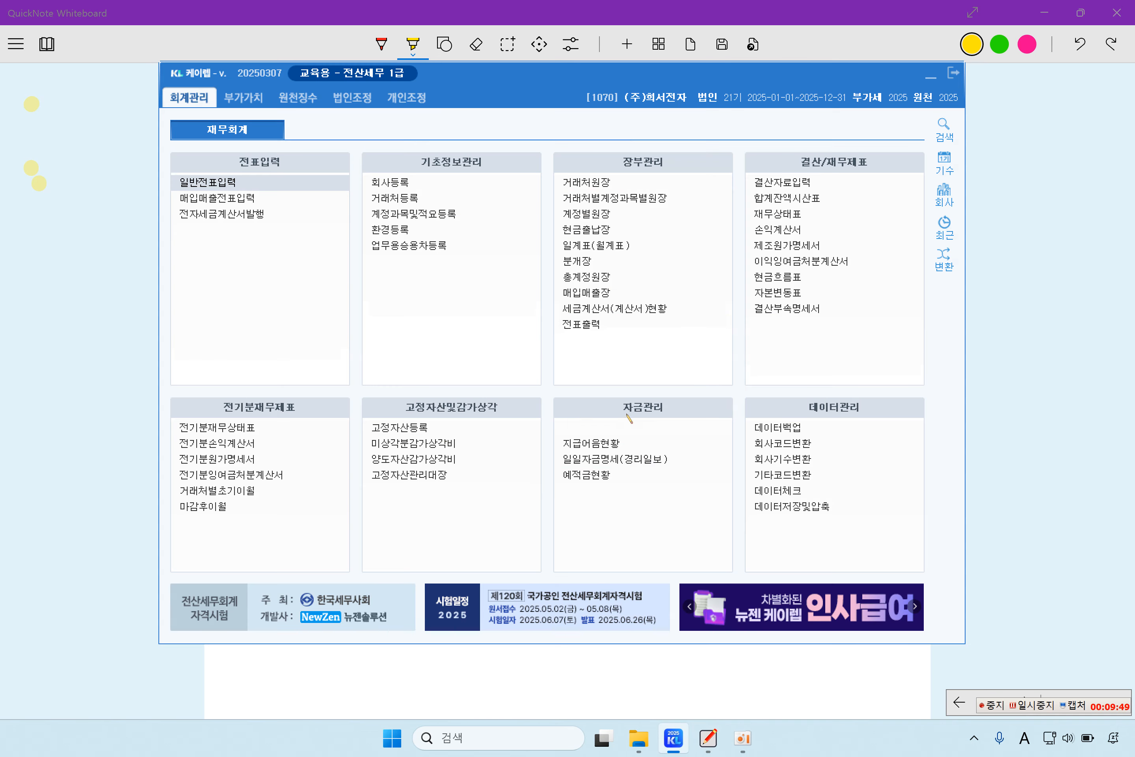
left_click(300, 102)
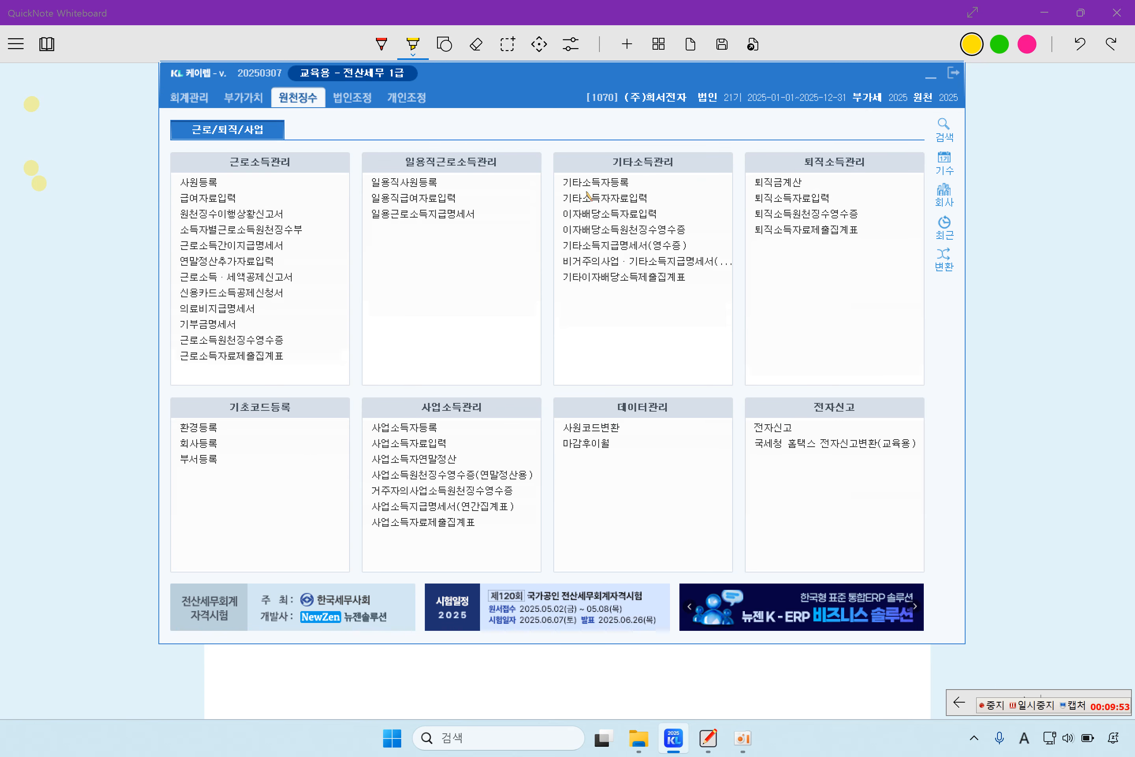
left_click(599, 182)
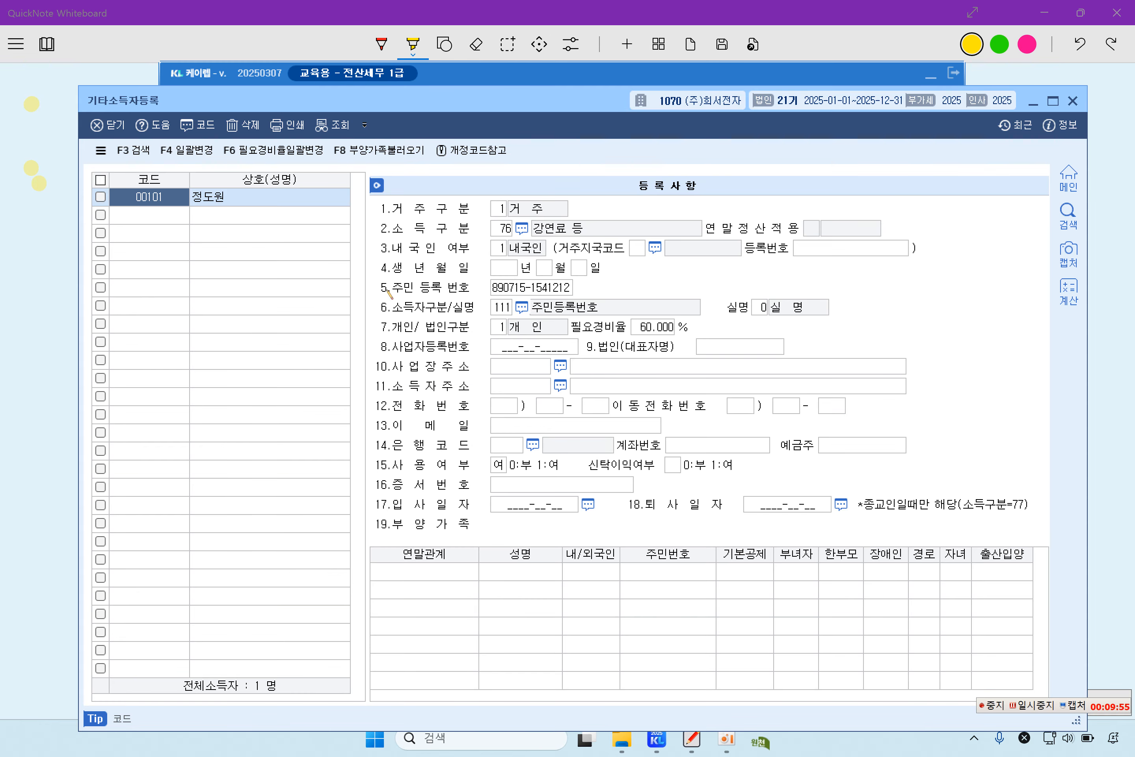
left_click(147, 215)
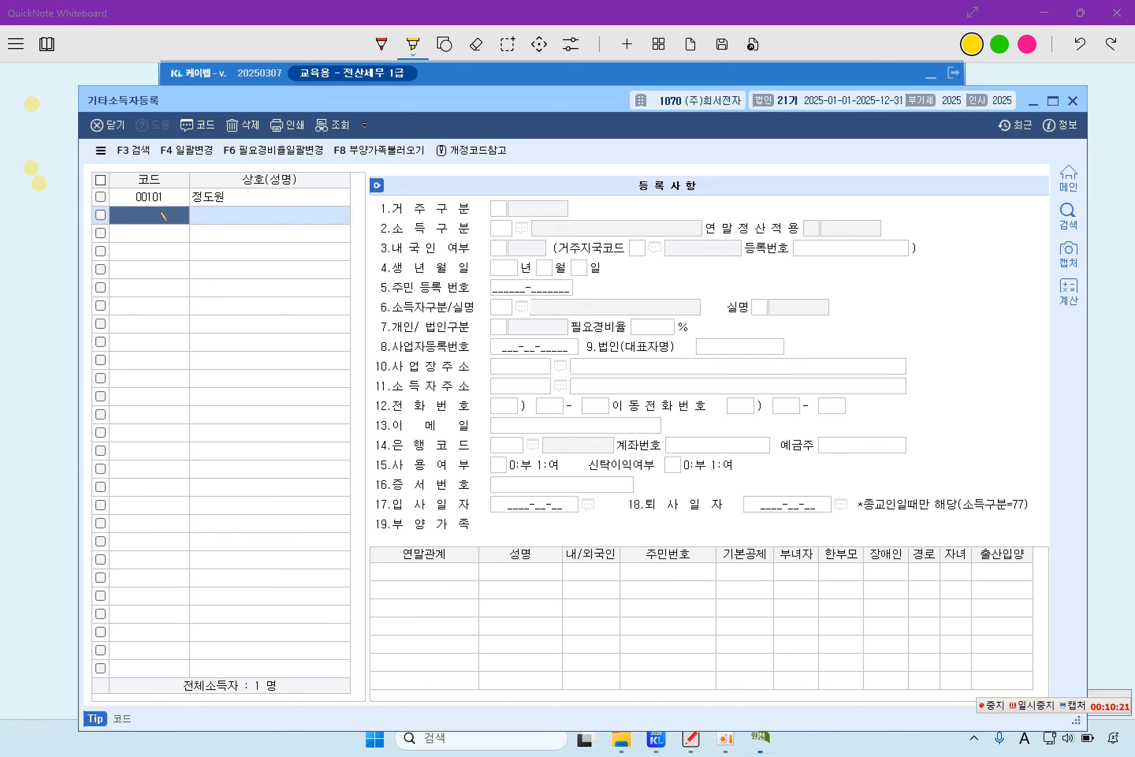
Step: Register recipient code 00100 with the shareholder's name as a resident (1 거주)
left_click(164, 216)
type("00100")
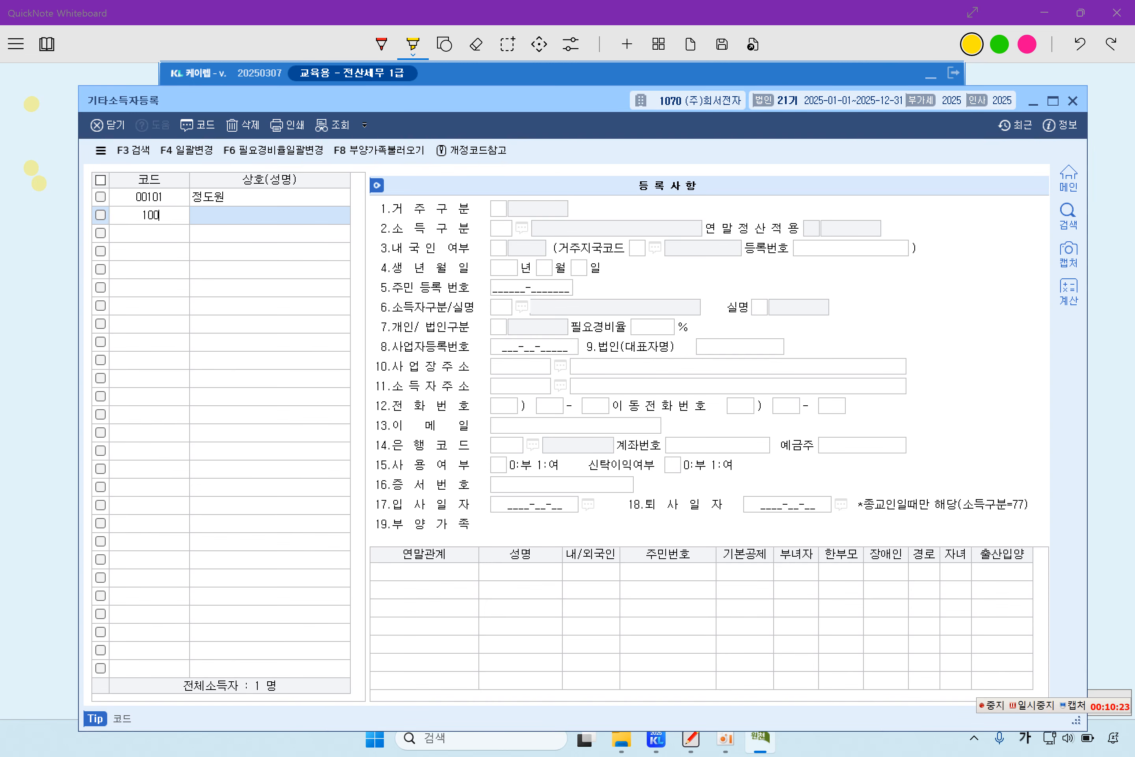
key("Return")
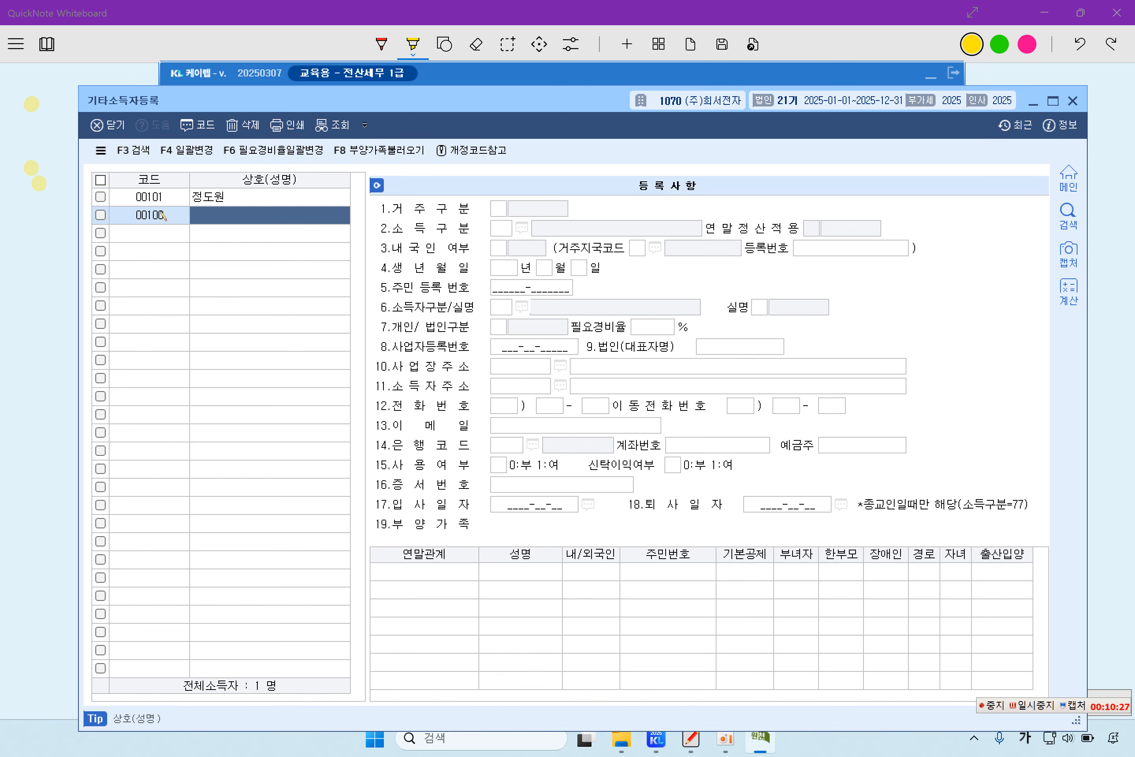
key("Return")
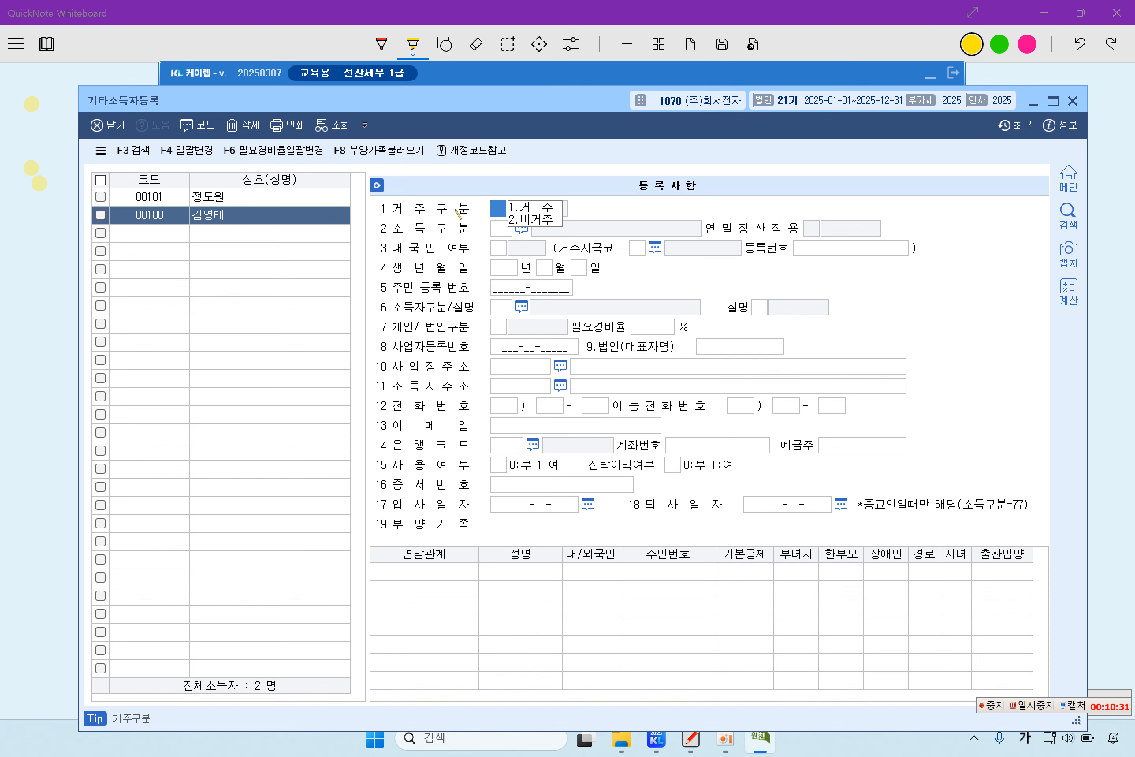
type("1")
key("Return")
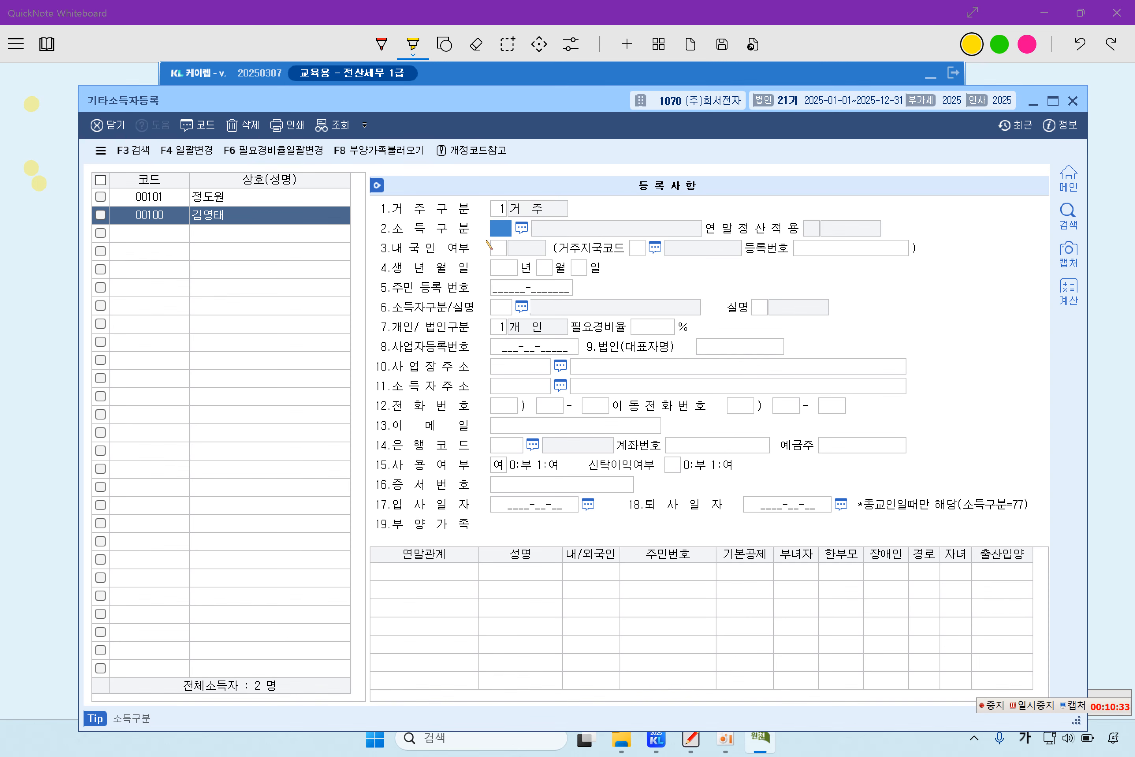
key("F2")
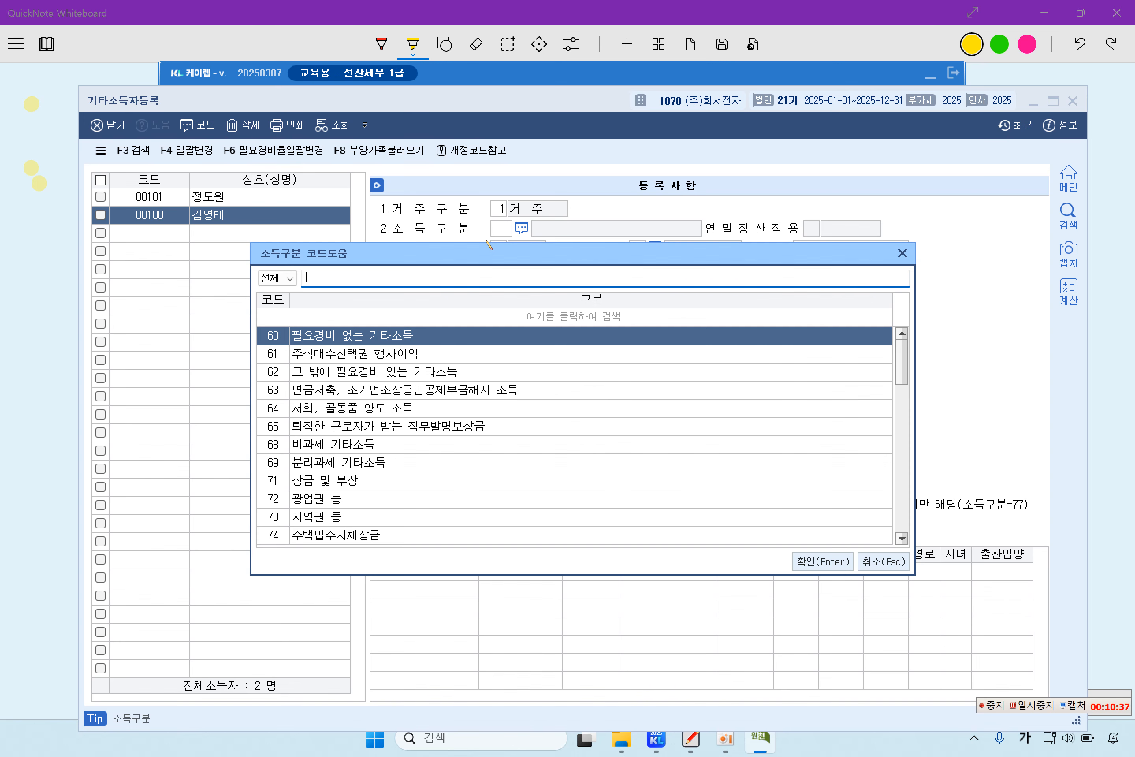
Step: Assign income type 251 domestic-corporation dividends (내국법인 배당) to recipient 00100
type("내국")
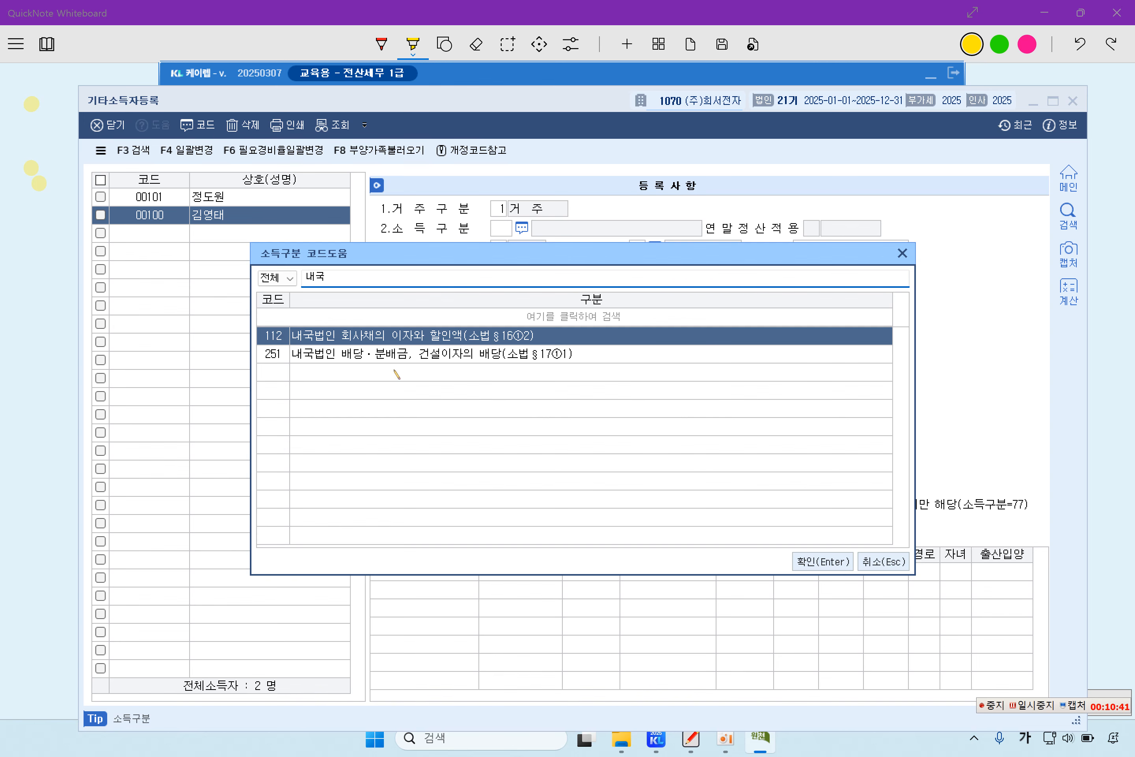
left_click(391, 362)
double_click(390, 362)
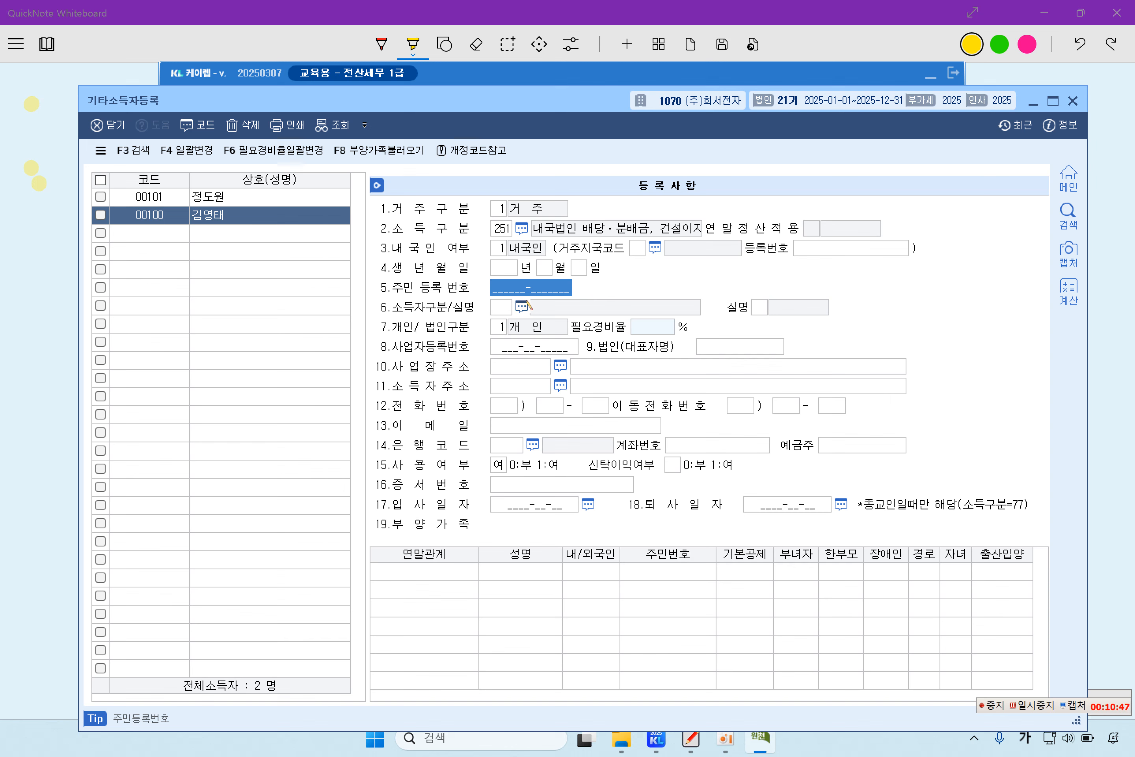
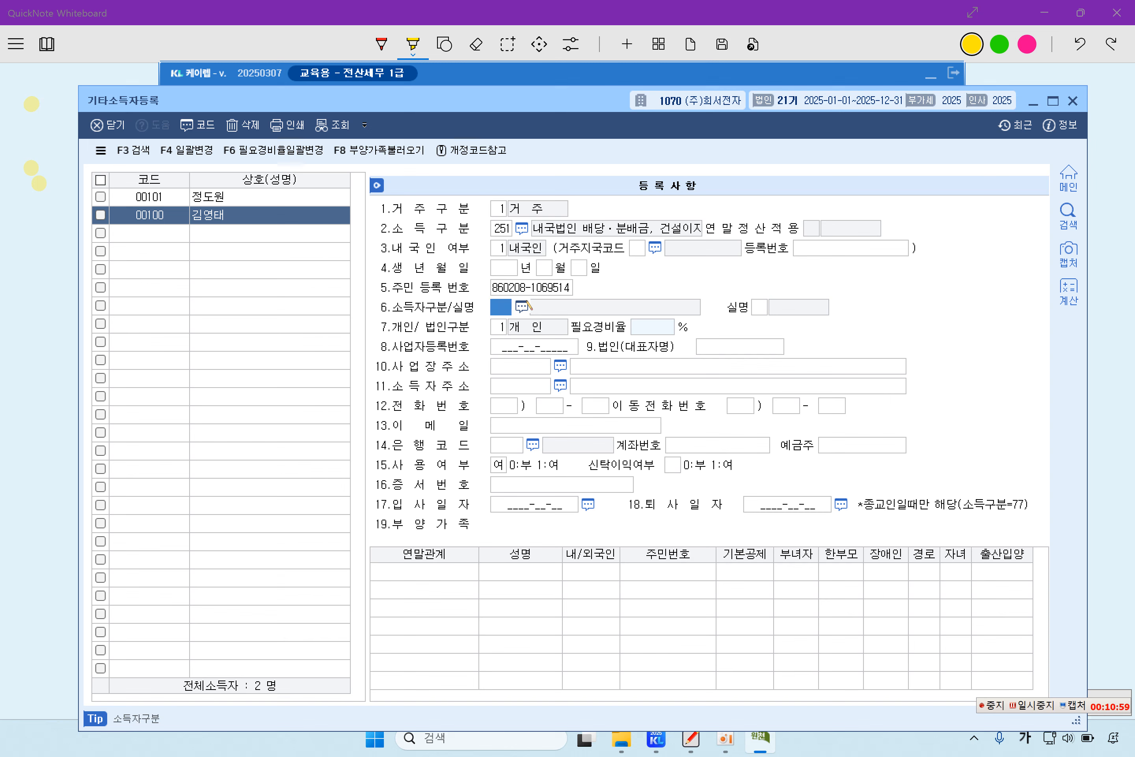
Step: Enter the shareholder's resident registration number as ID type 111, real-name 0, and close registration
left_click(526, 306)
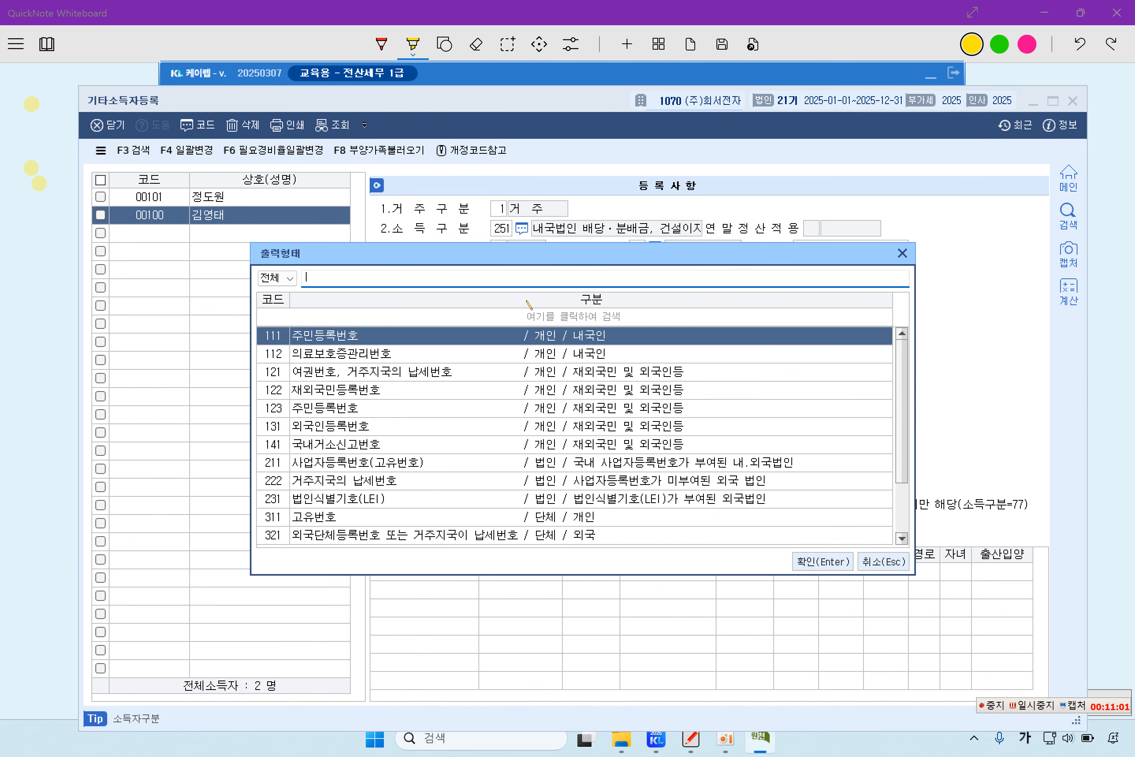
key("Return")
key("Return")
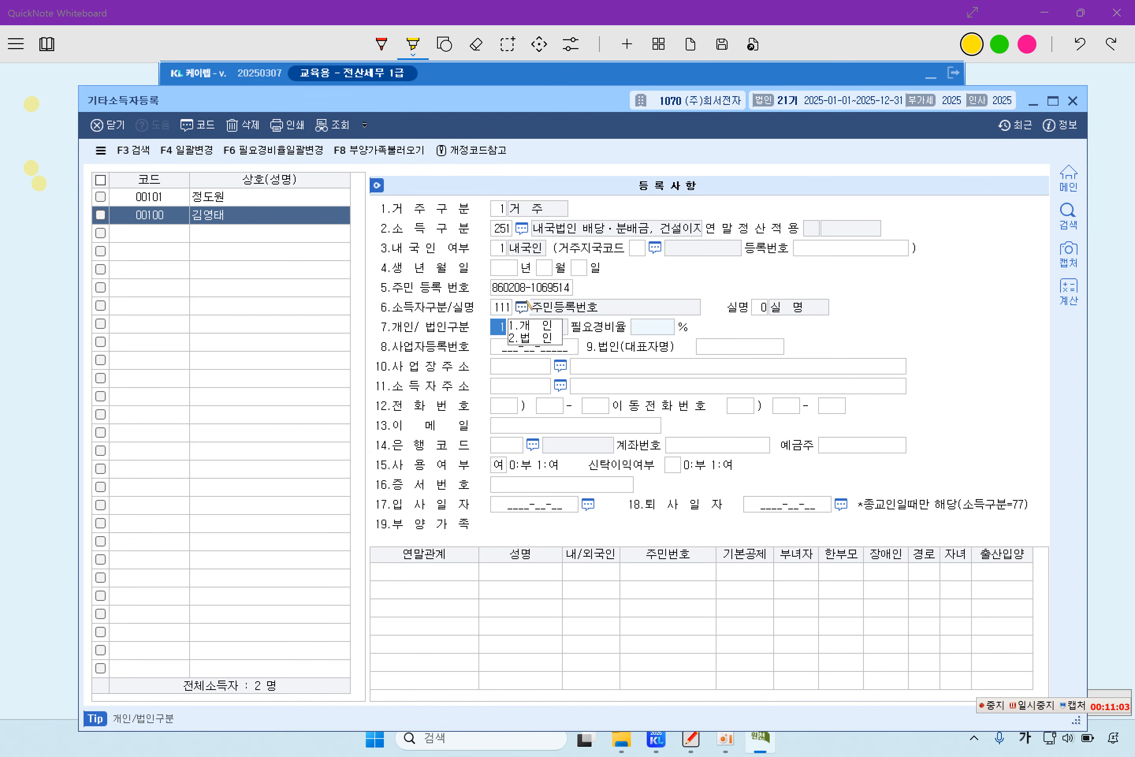
key("Return")
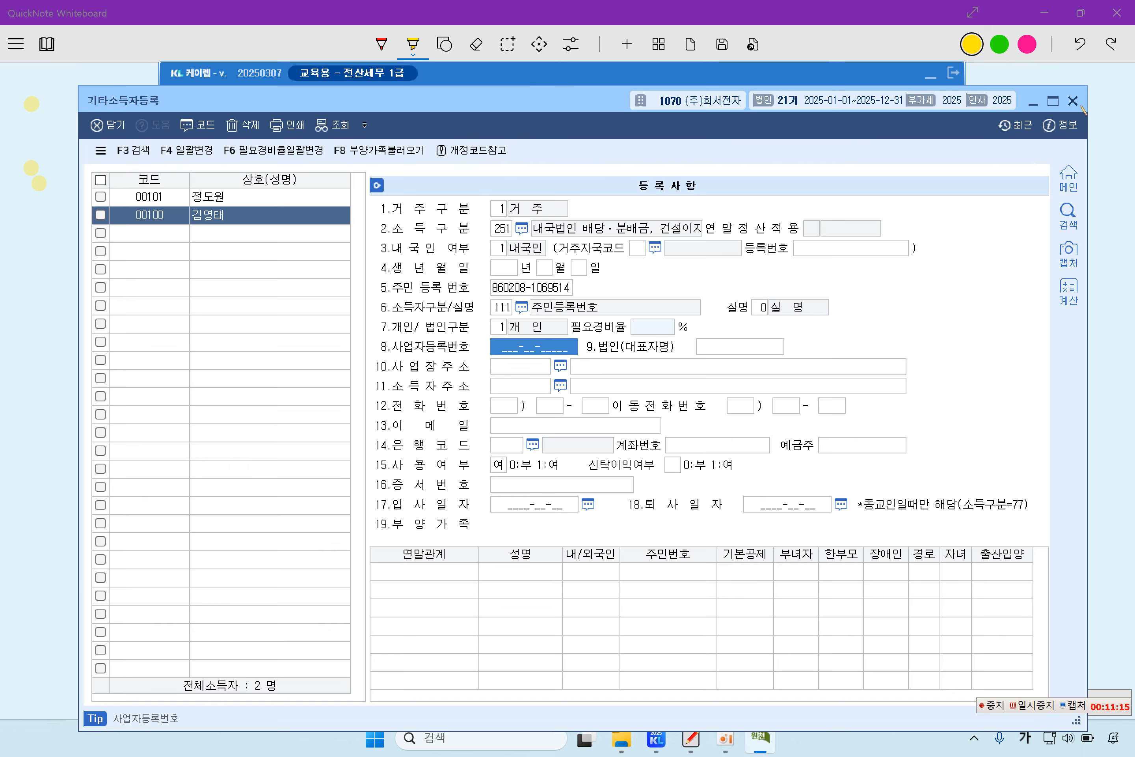
left_click(1073, 101)
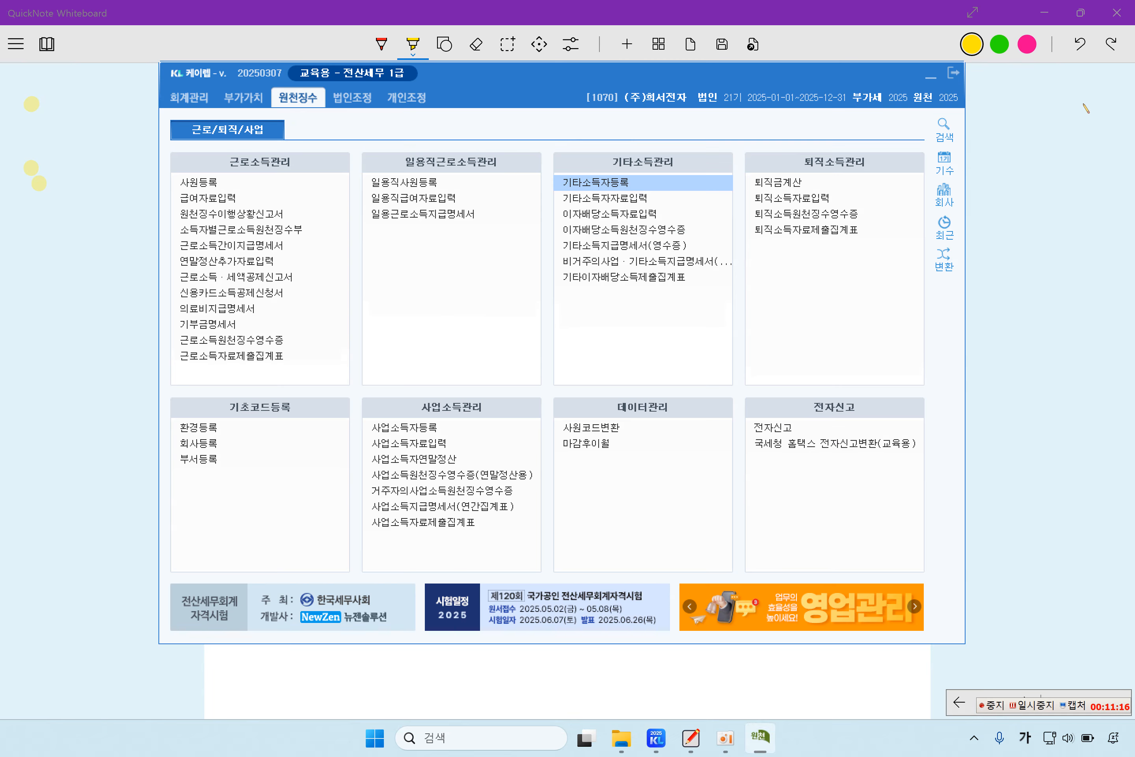
Step: In 이자배당소득자료입력, add earner 00100 with a 31 March payment date
left_click(660, 218)
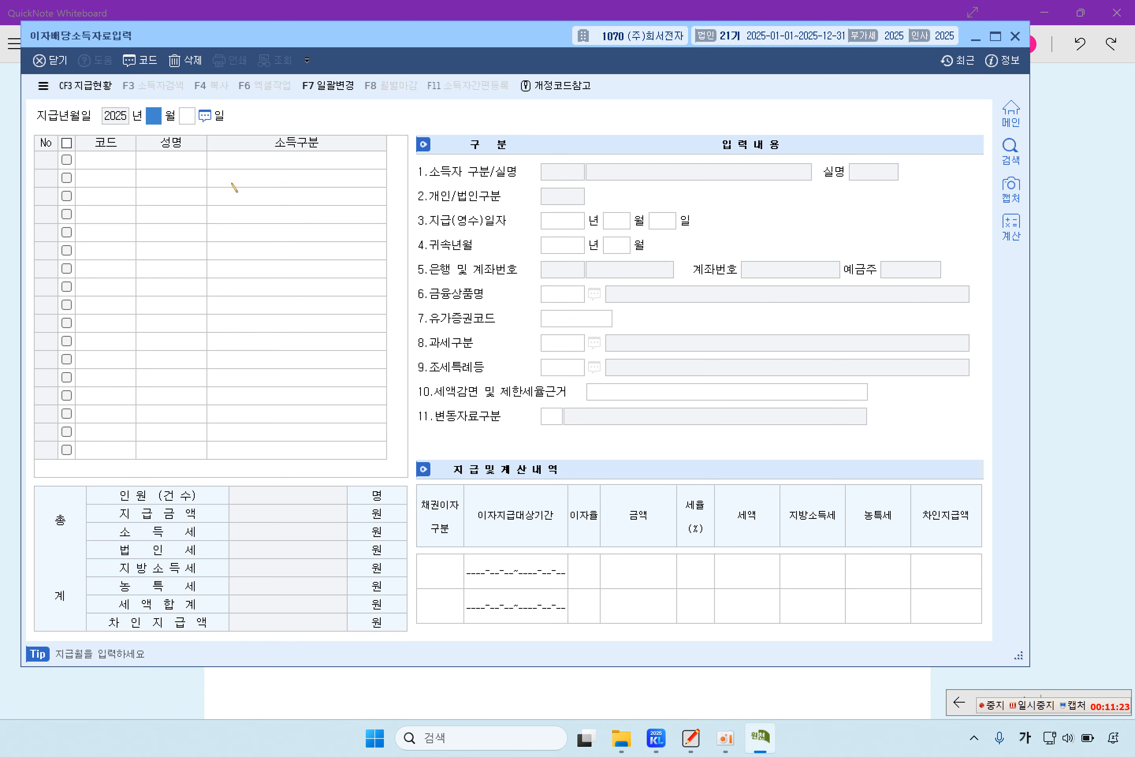
type("03")
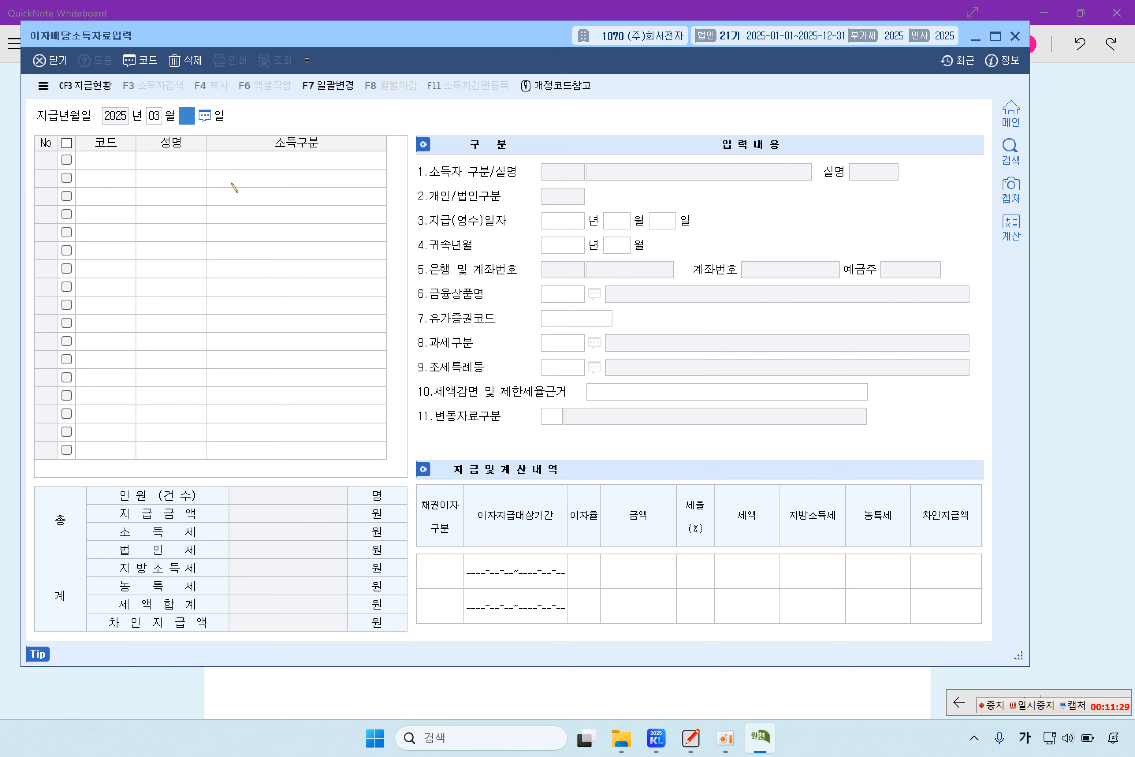
type("31")
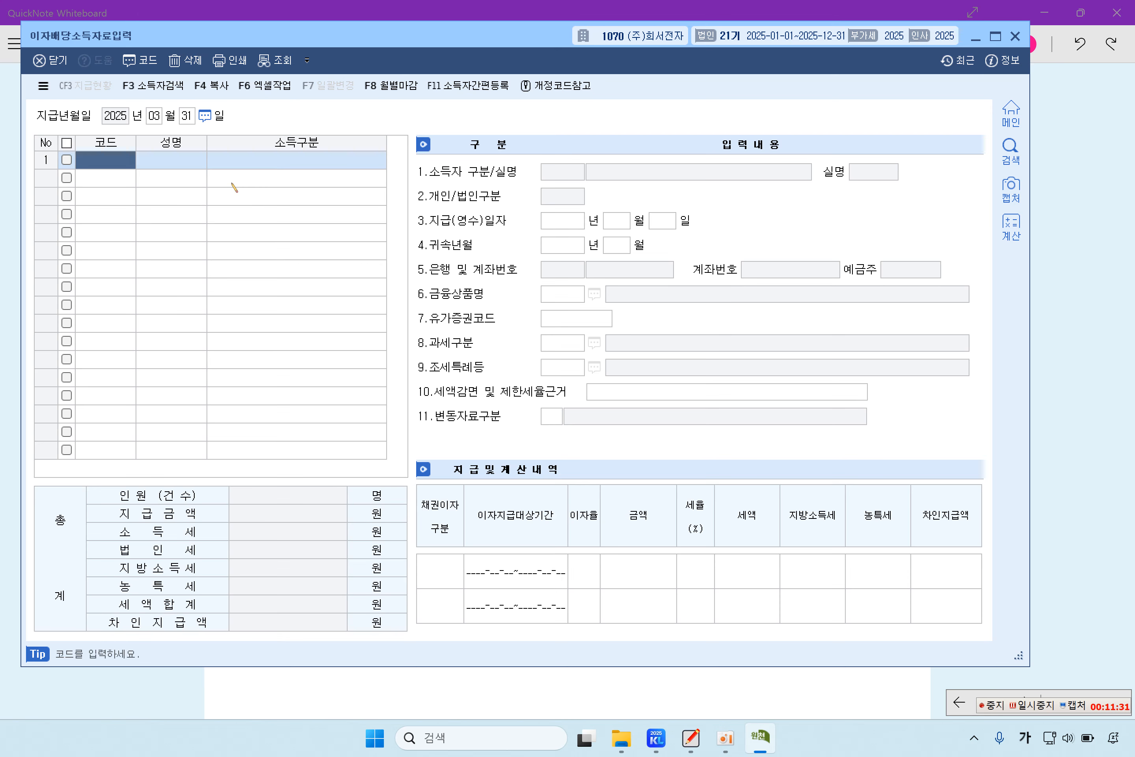
key("F2")
key("Return")
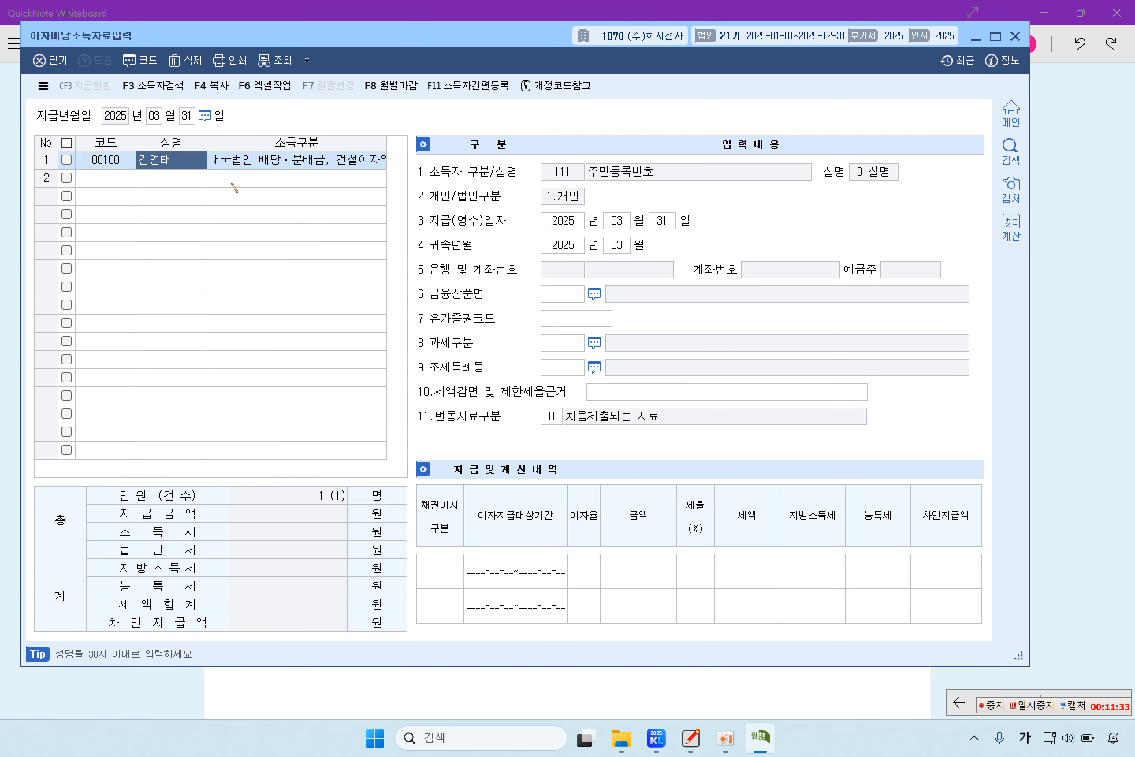
key("Return")
key("Return")
key("Return")
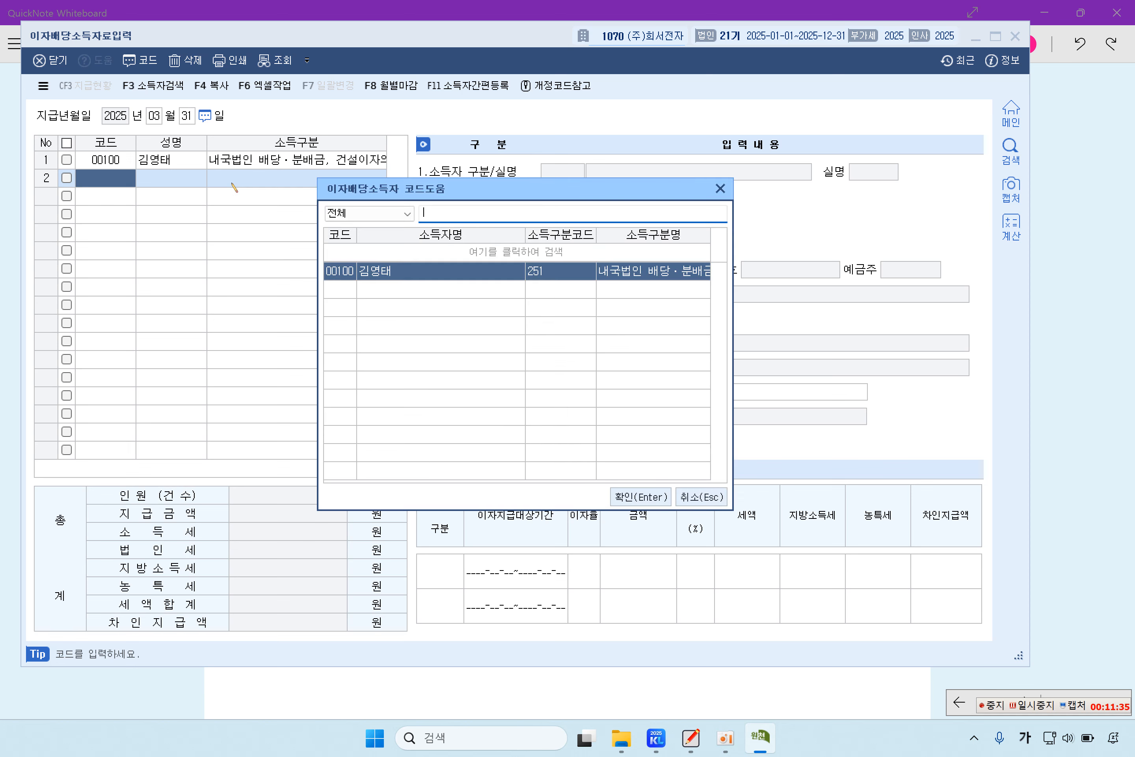
key("Escape")
key("Up")
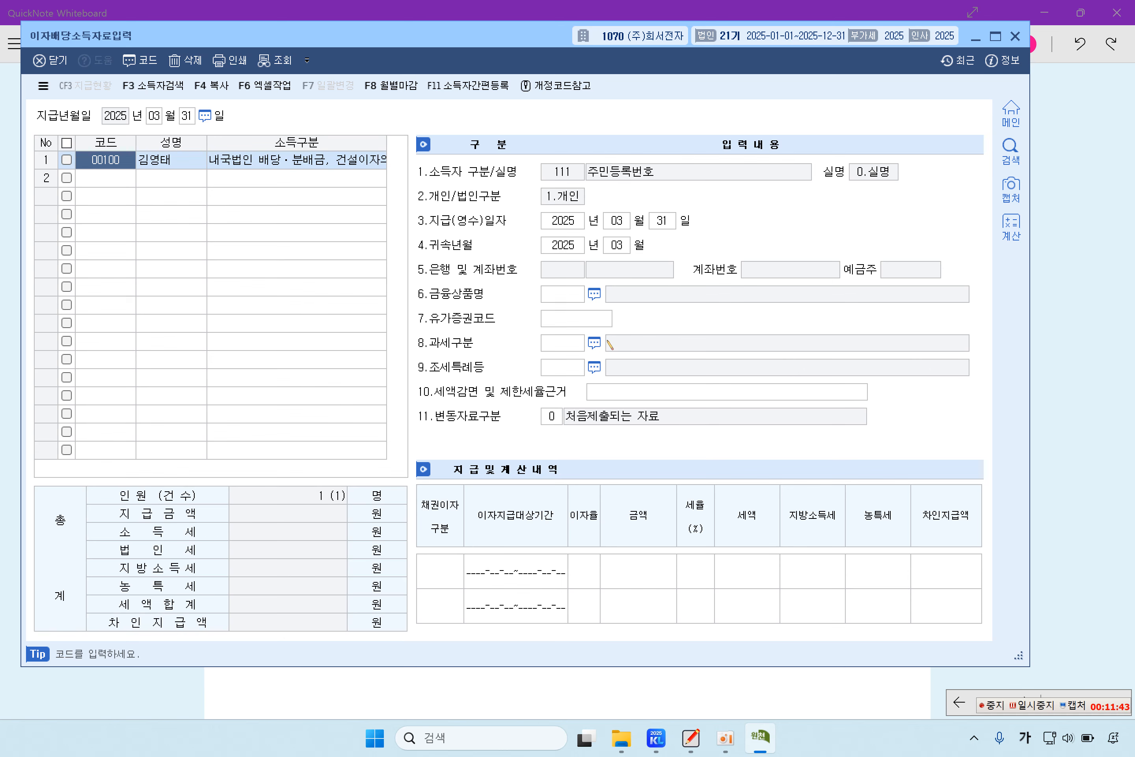
Step: Enter a 5,000,000 dividend at a 14% rate for earner 00100
left_click(586, 573)
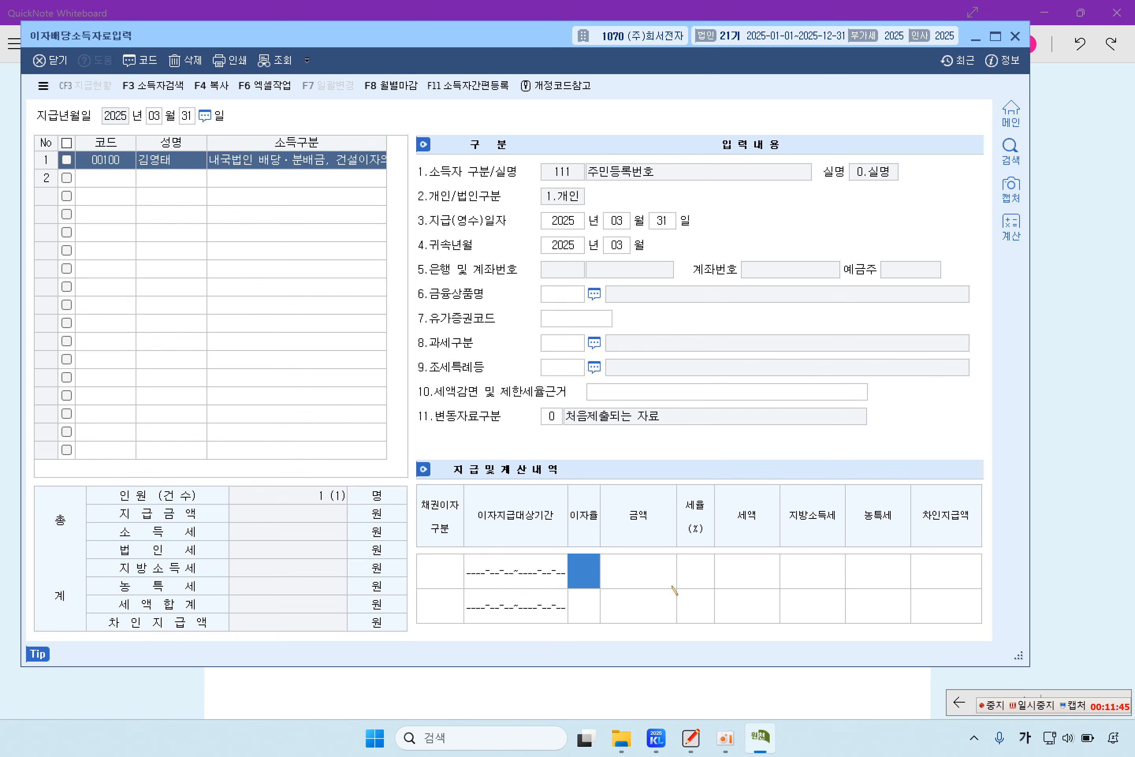
left_click(650, 571)
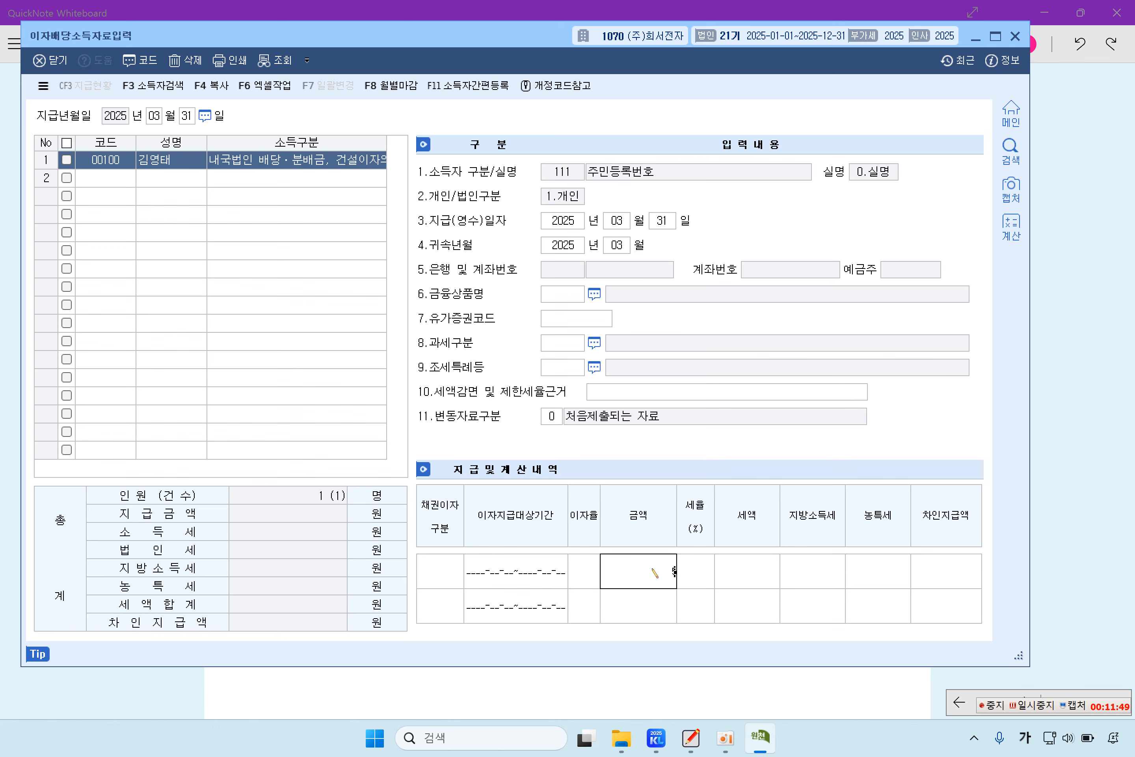
type("5000000")
key("Return")
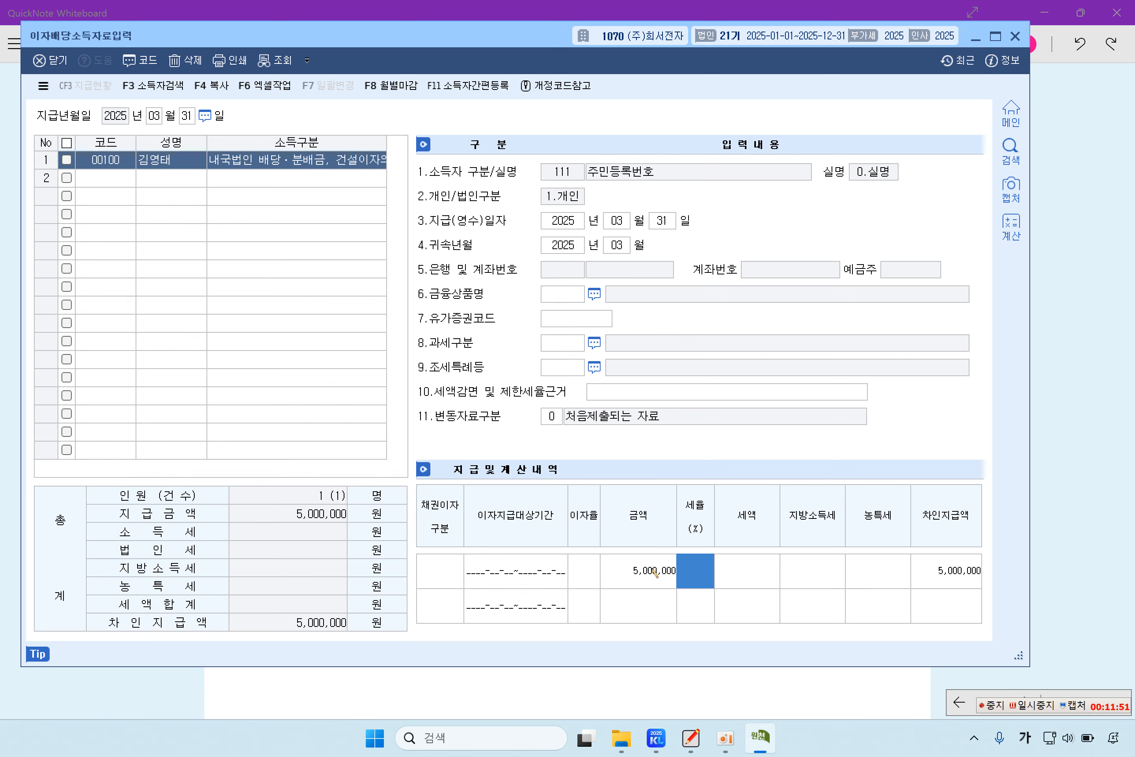
type("14")
key("Return")
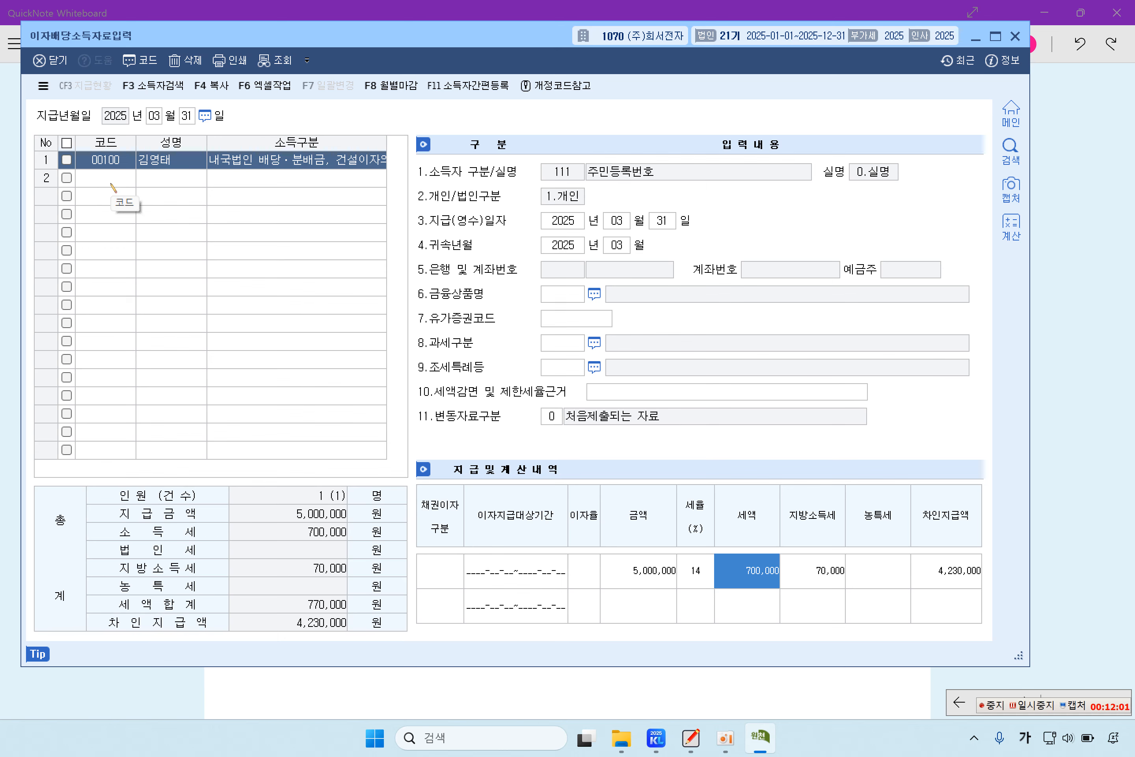
Step: Recheck earner 00100's dividend record, close the entry screen, and return to the exam sheet
left_click(118, 176)
left_click(116, 166)
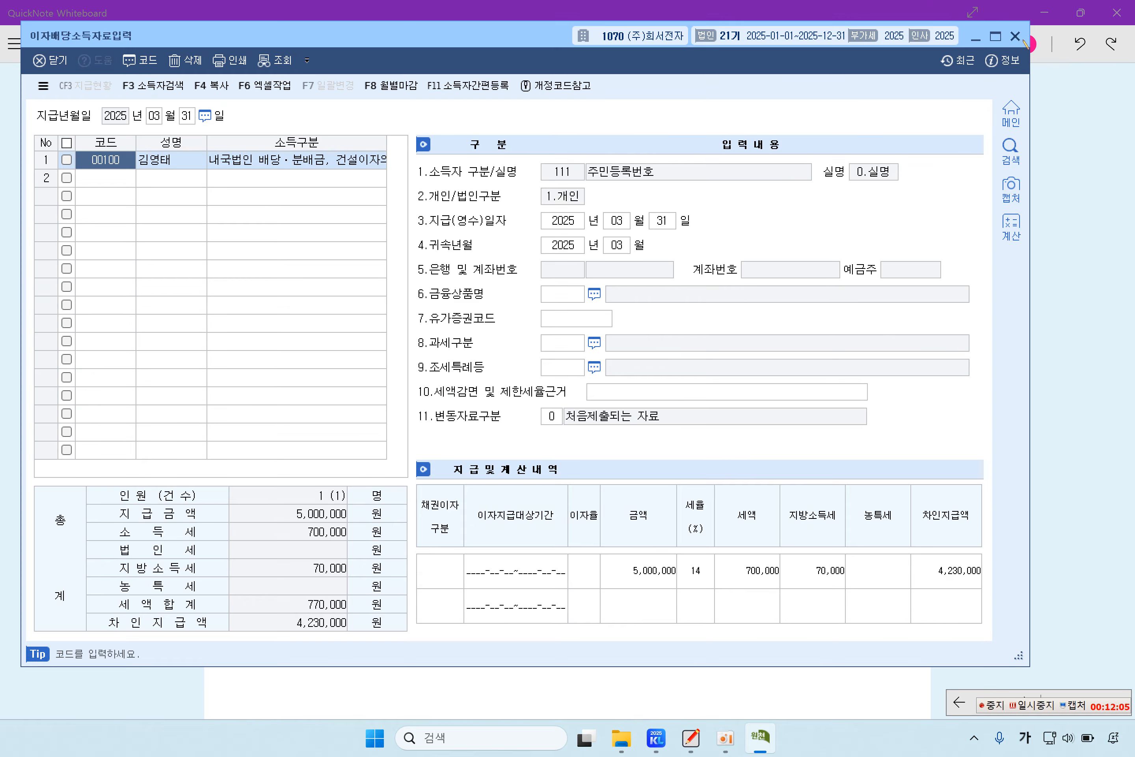
left_click(1015, 35)
left_click(1027, 262)
scroll(627, 423, "down", 3)
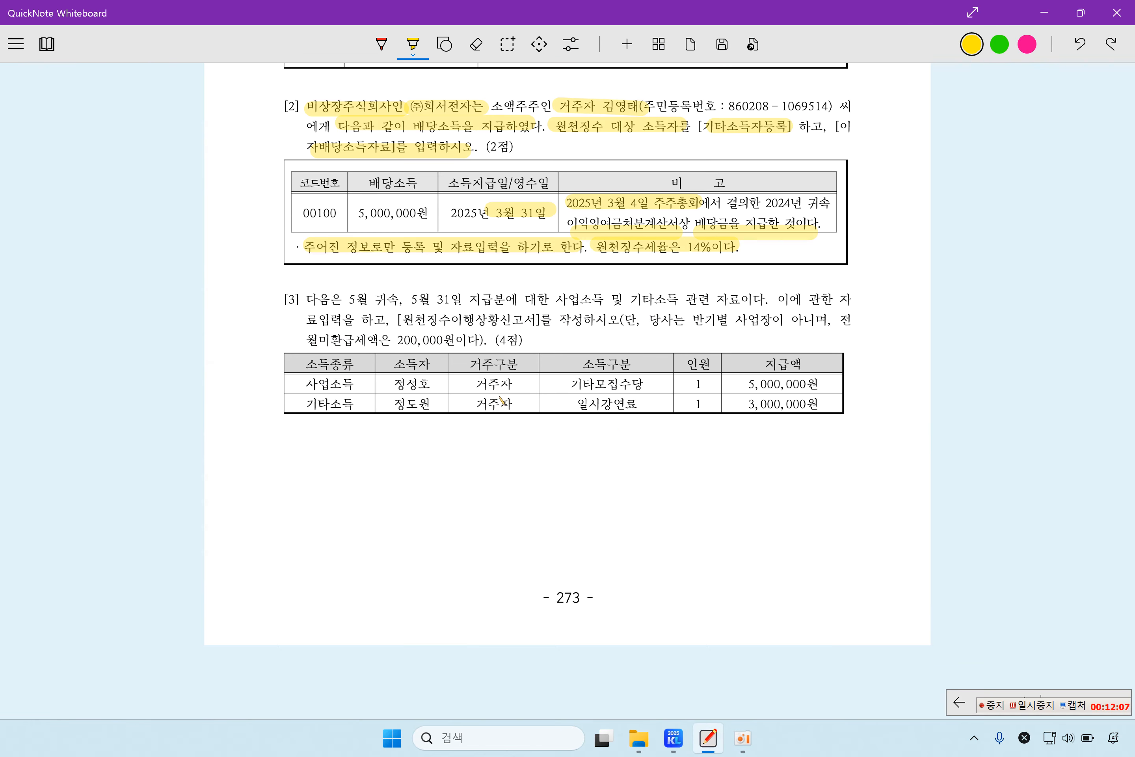
Step: Highlight 5월 귀속/5월 31일, 원천징수이행상황신고서, 200,000원, 사업소득 and 기타소득 in problem [3]
left_click(1037, 705)
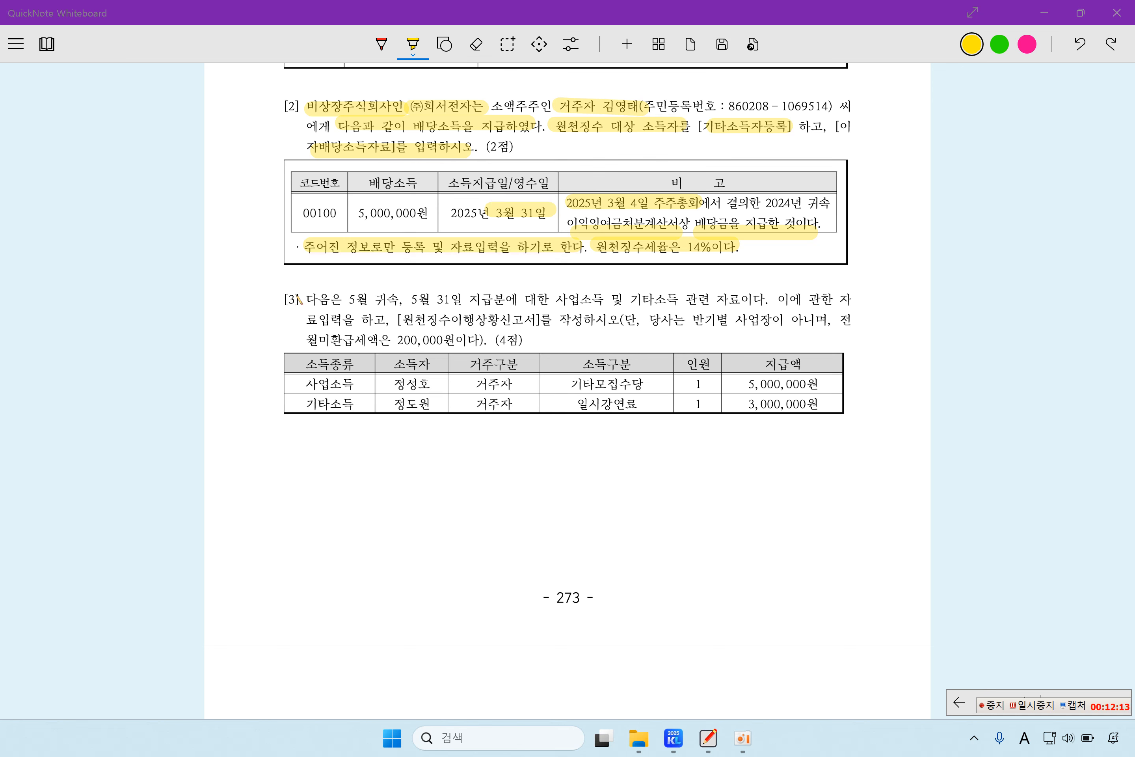
left_click_drag(342, 300, 742, 303)
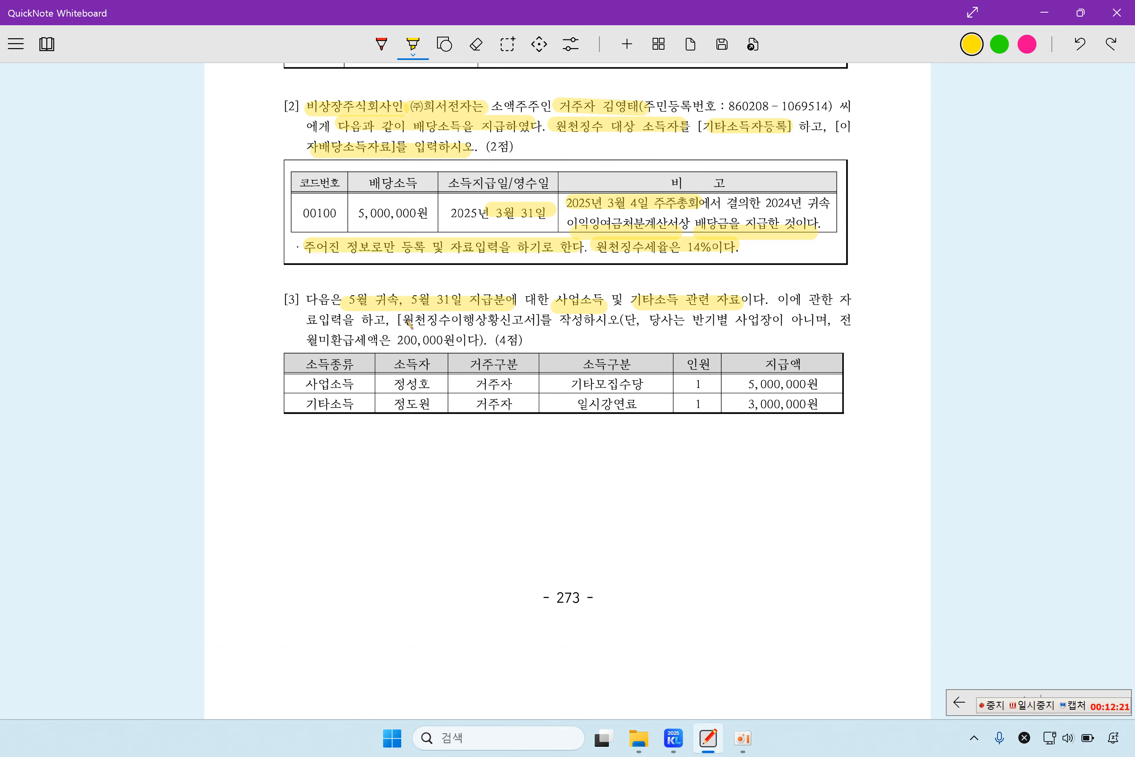
left_click_drag(401, 321, 583, 322)
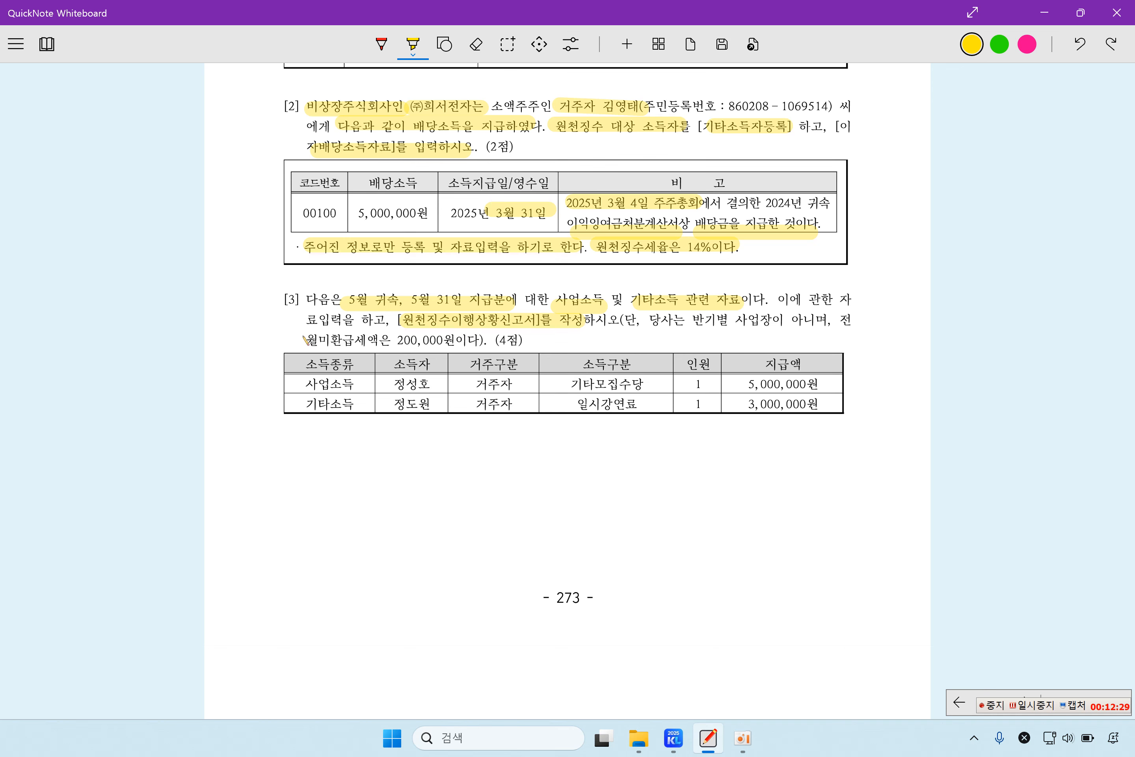
left_click_drag(298, 337, 464, 338)
left_click_drag(296, 383, 374, 384)
left_click_drag(297, 403, 374, 404)
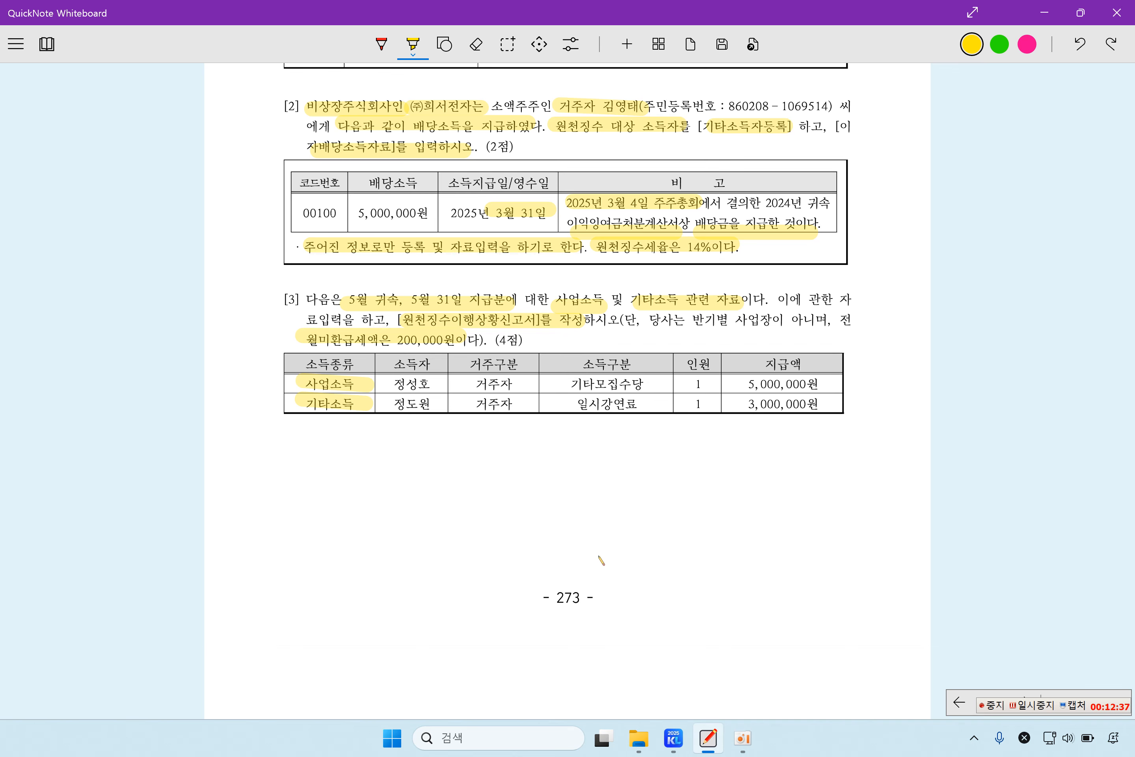
Step: Review earner 00101's details in 기타소득자등록, then close it
left_click(674, 739)
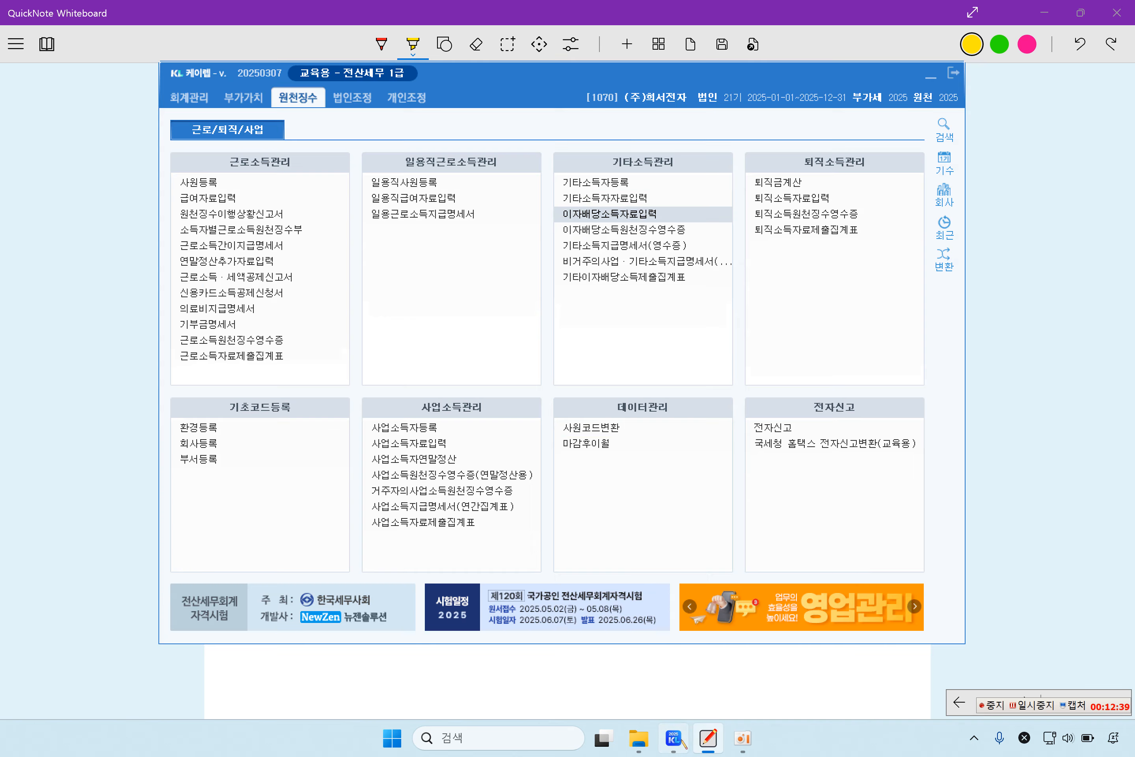
left_click(1111, 355)
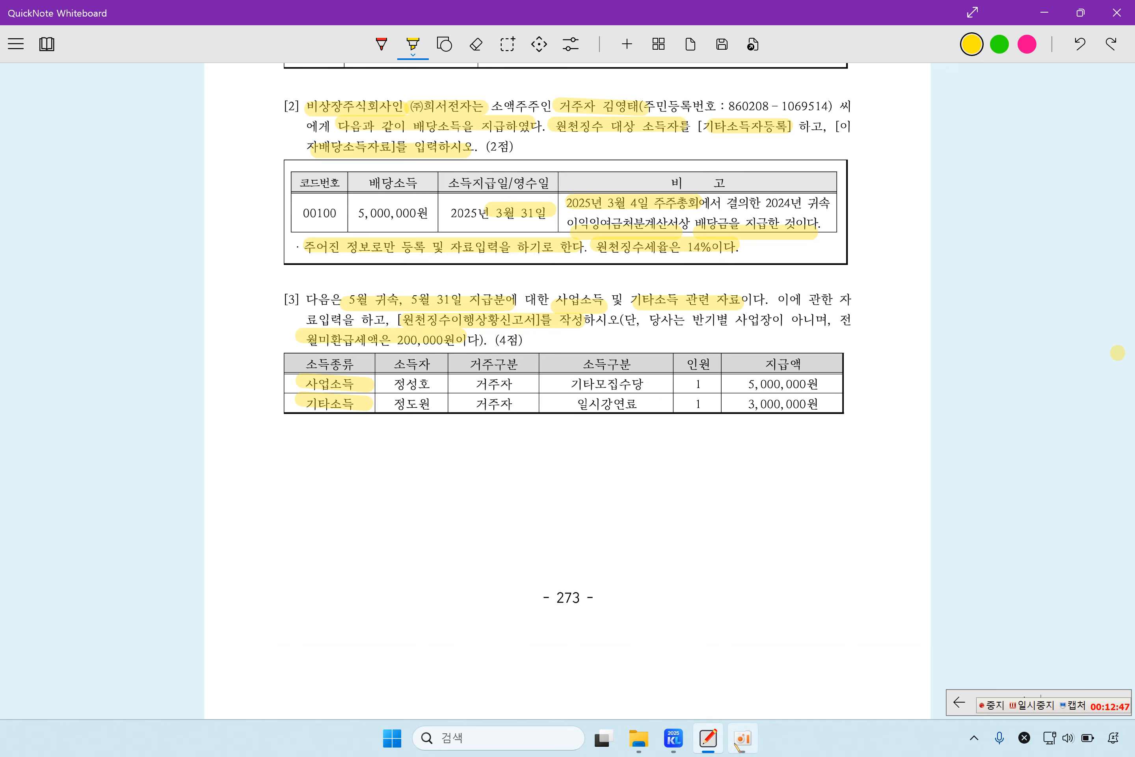
left_click(683, 742)
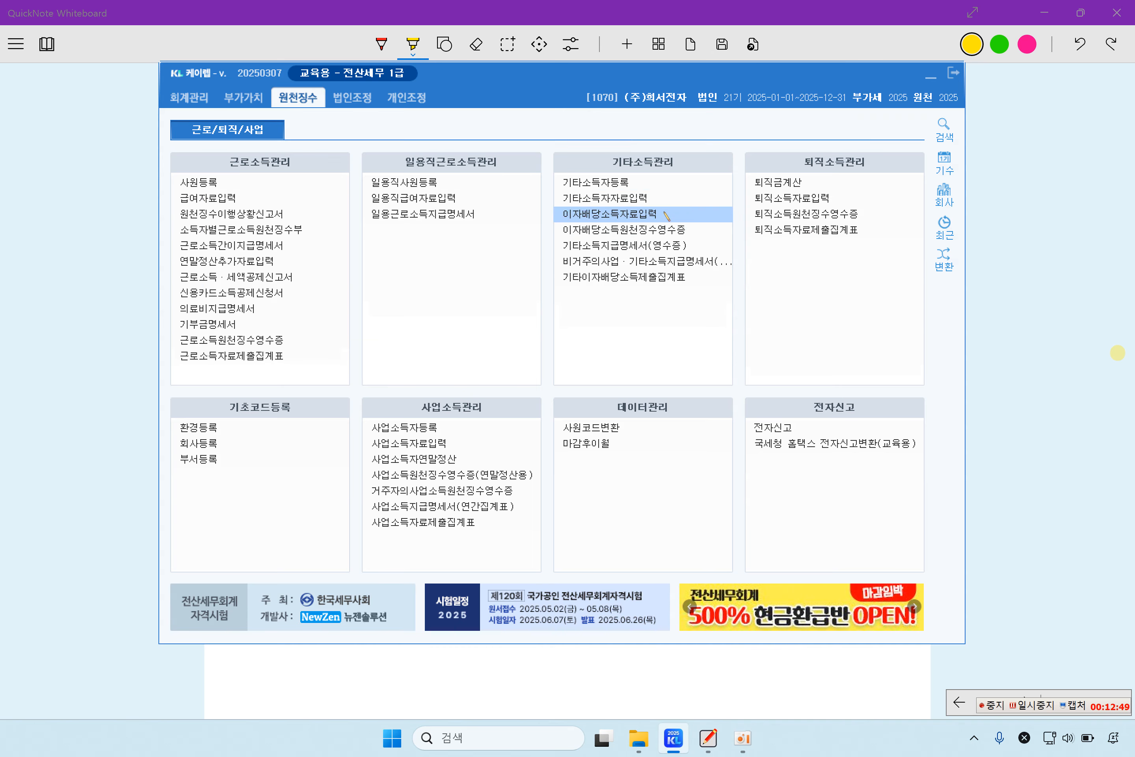
left_click(647, 182)
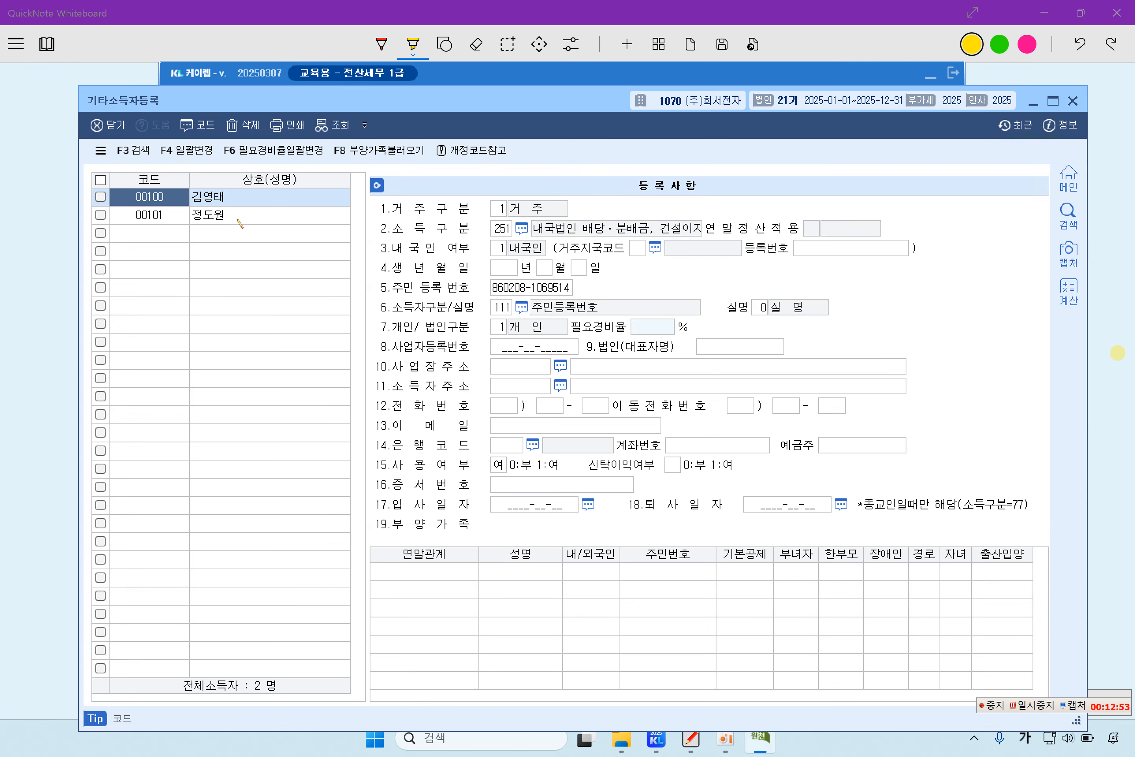
left_click(238, 221)
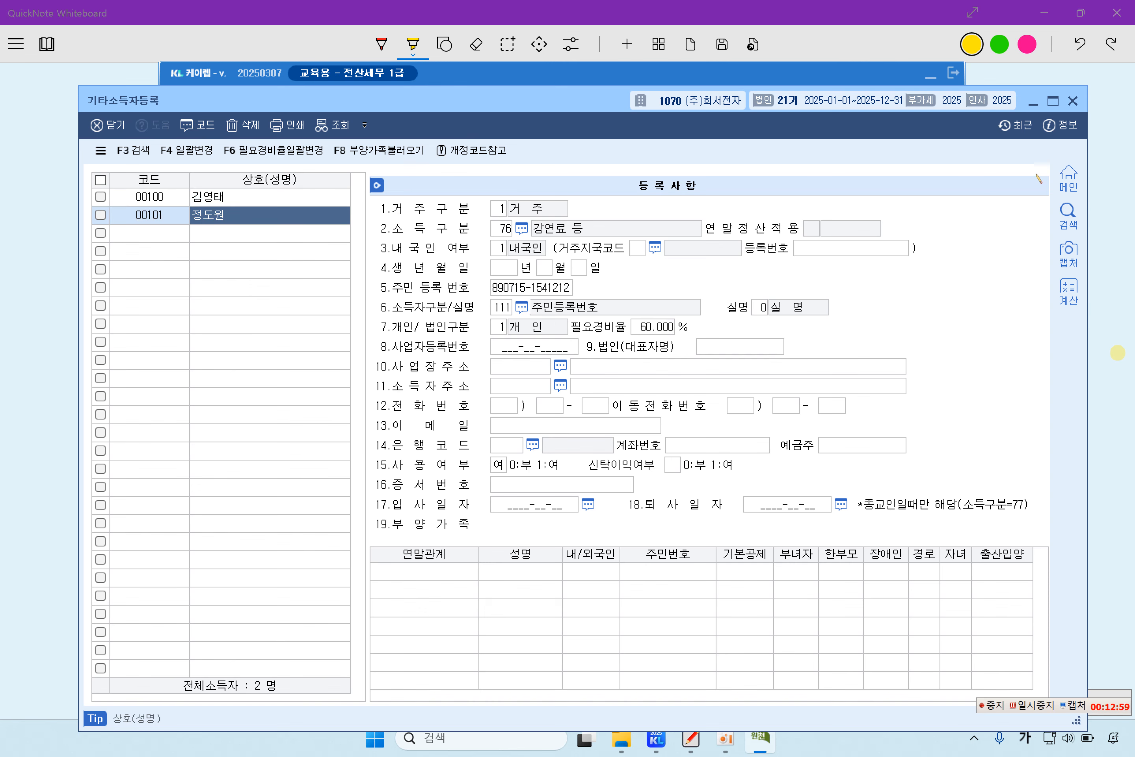
left_click(1073, 101)
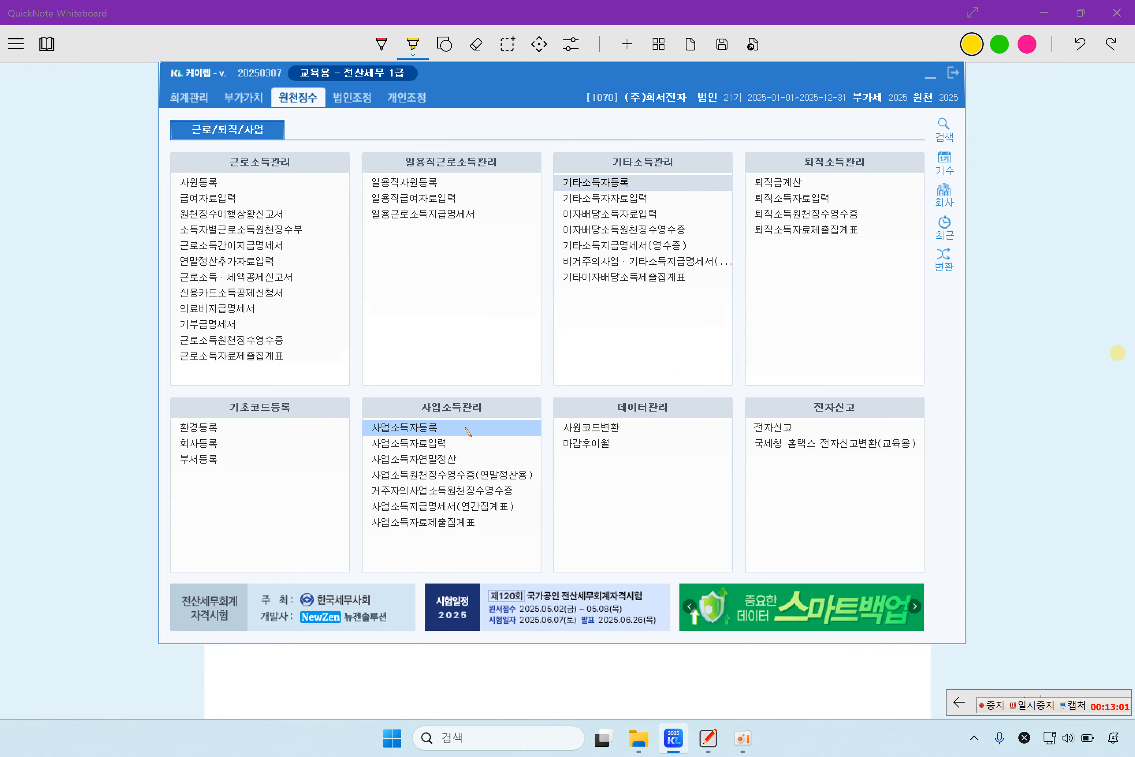
Step: Check 사업소득자등록, then open the 사업소득자료입력 screen
left_click(441, 428)
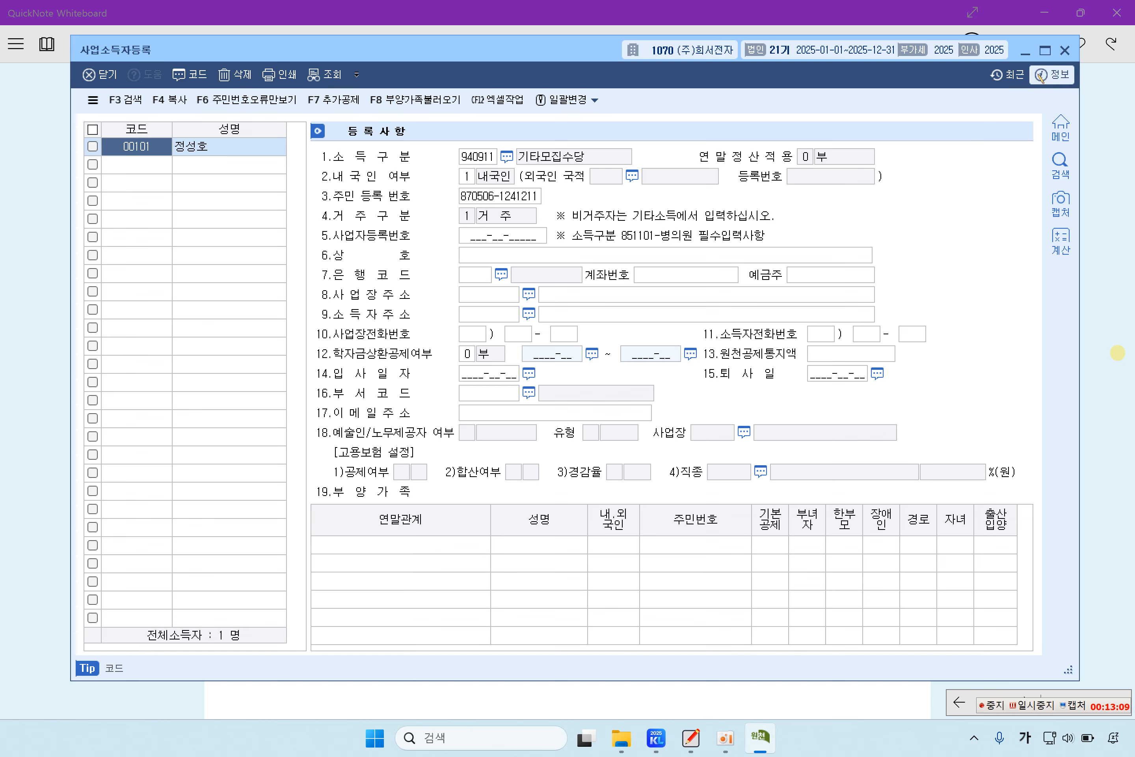
left_click(1066, 51)
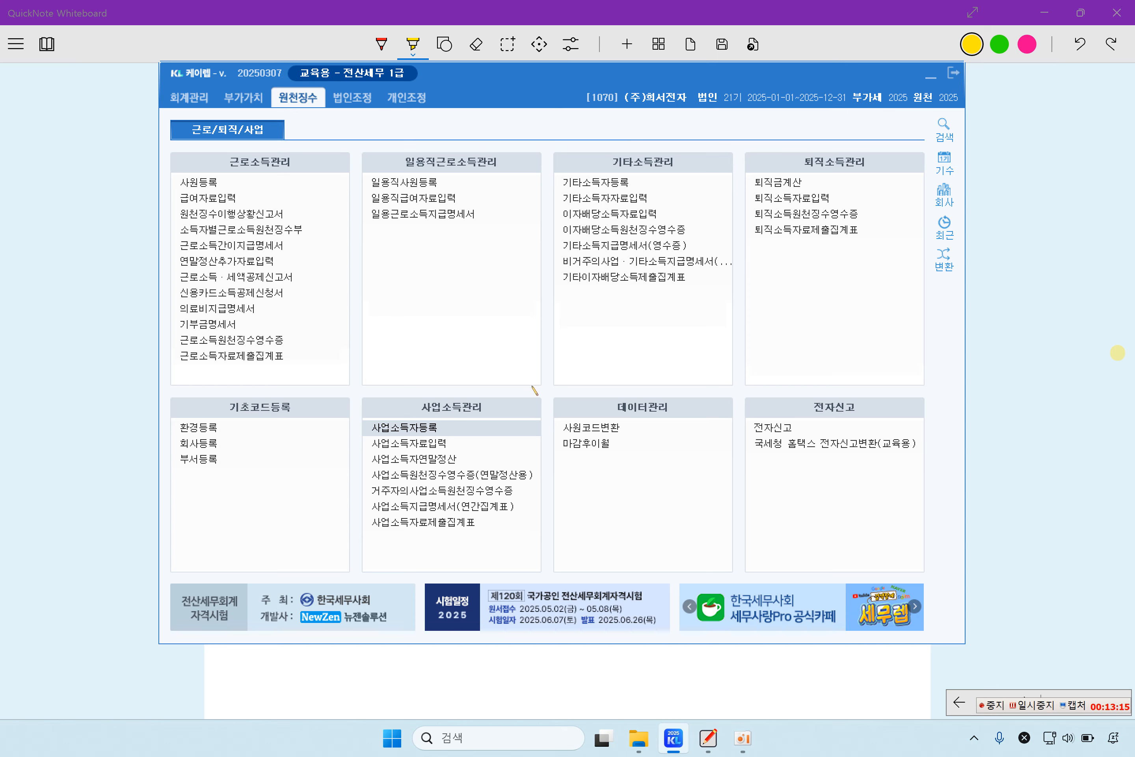
left_click(444, 443)
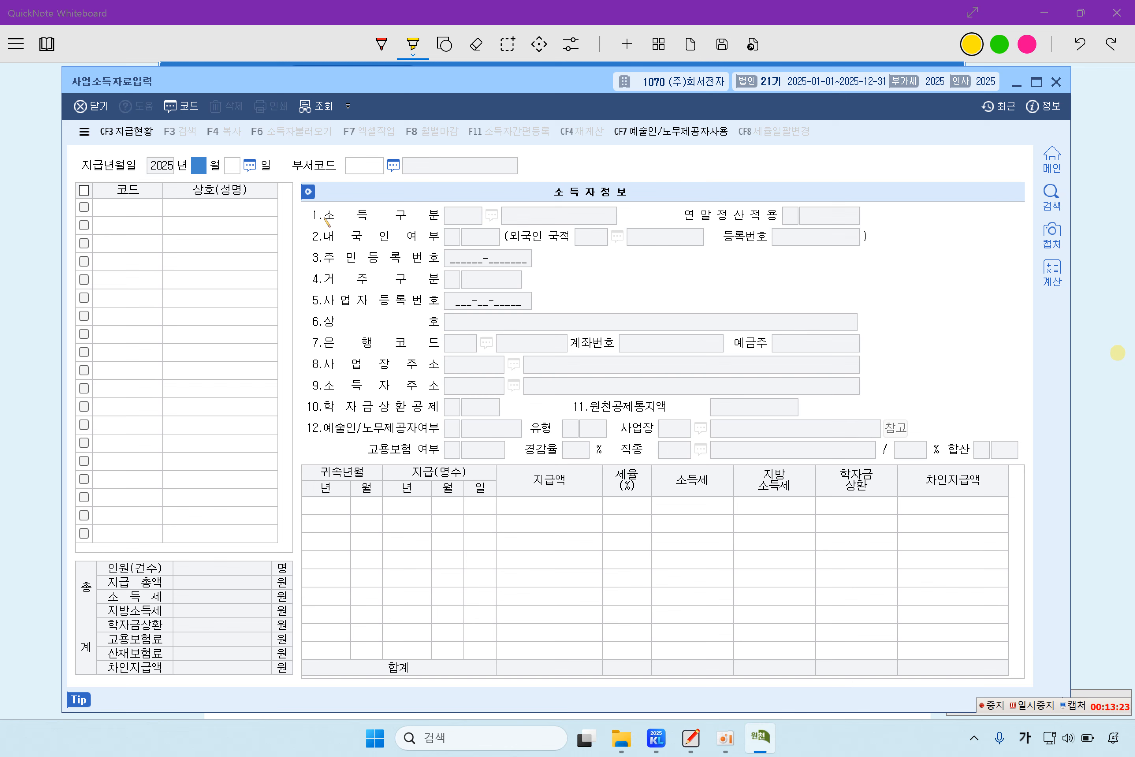
Step: Set payment date 05/31 and select business earner 00101
type("05")
key("Return")
type("31")
key("Return")
key("Return")
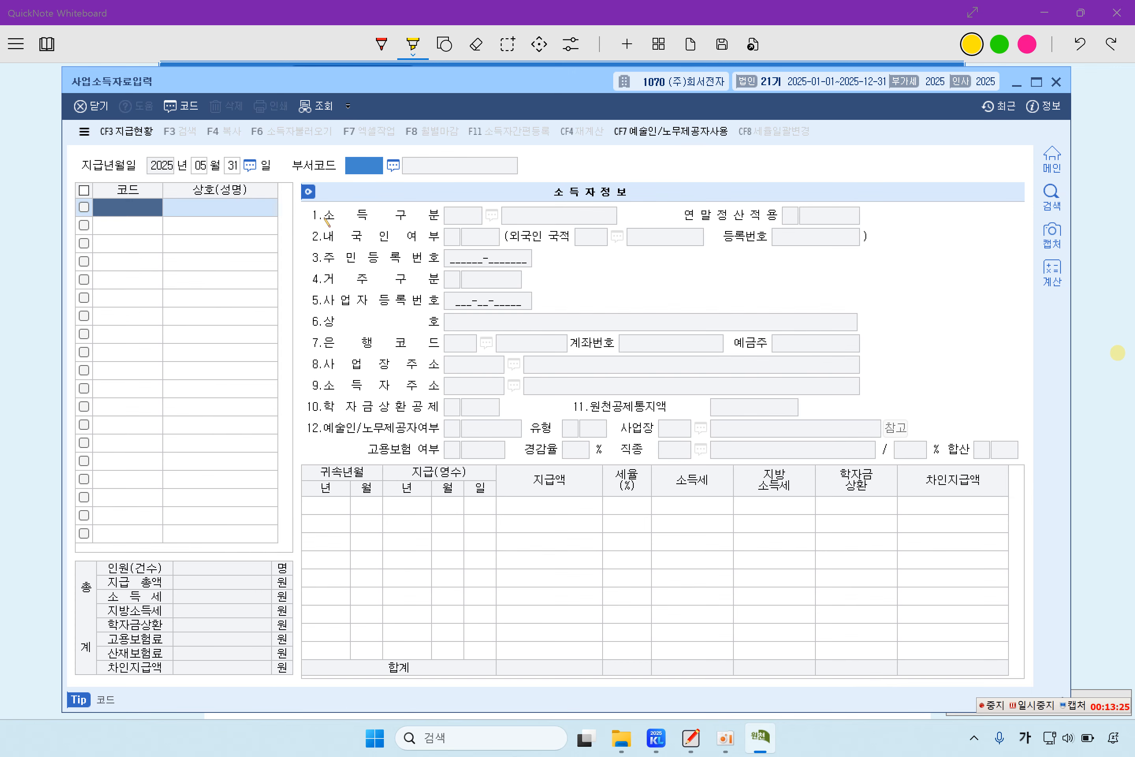
key("F2")
key("Return")
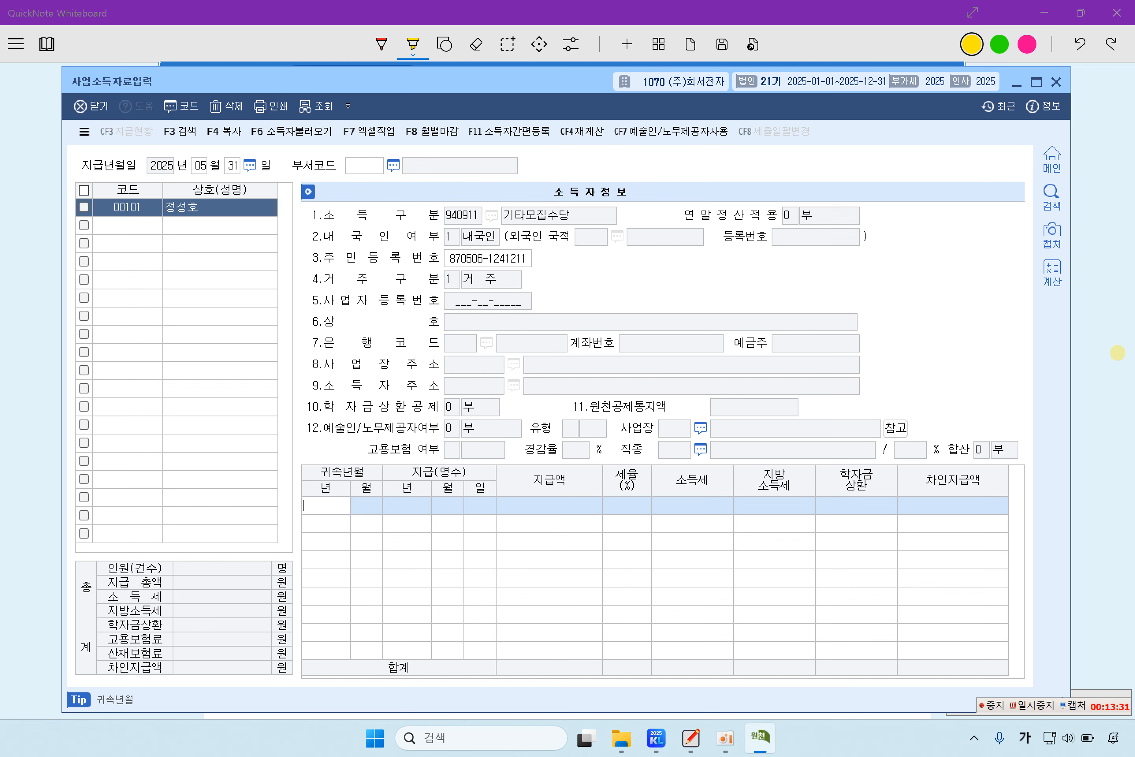
Step: Enter attribution 2025/05 and a 5,000,000 payment (150,000 tax), then close the screen
type("2025")
key("Return")
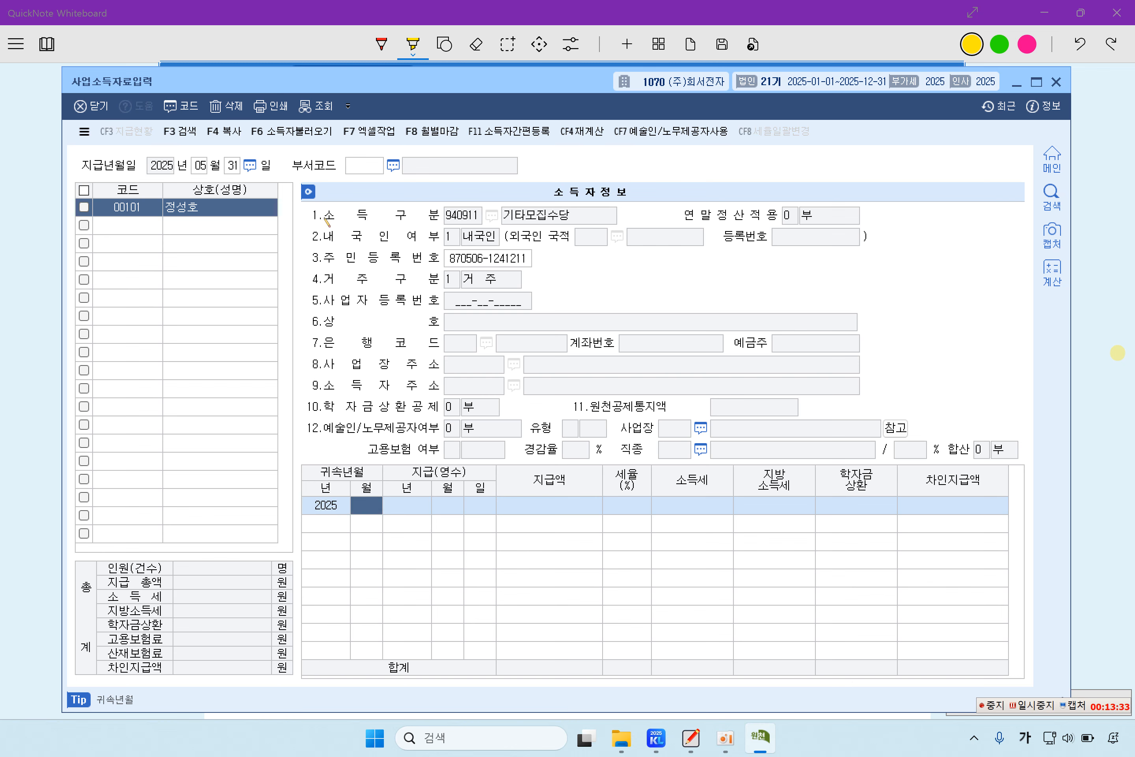
type("05")
key("Return")
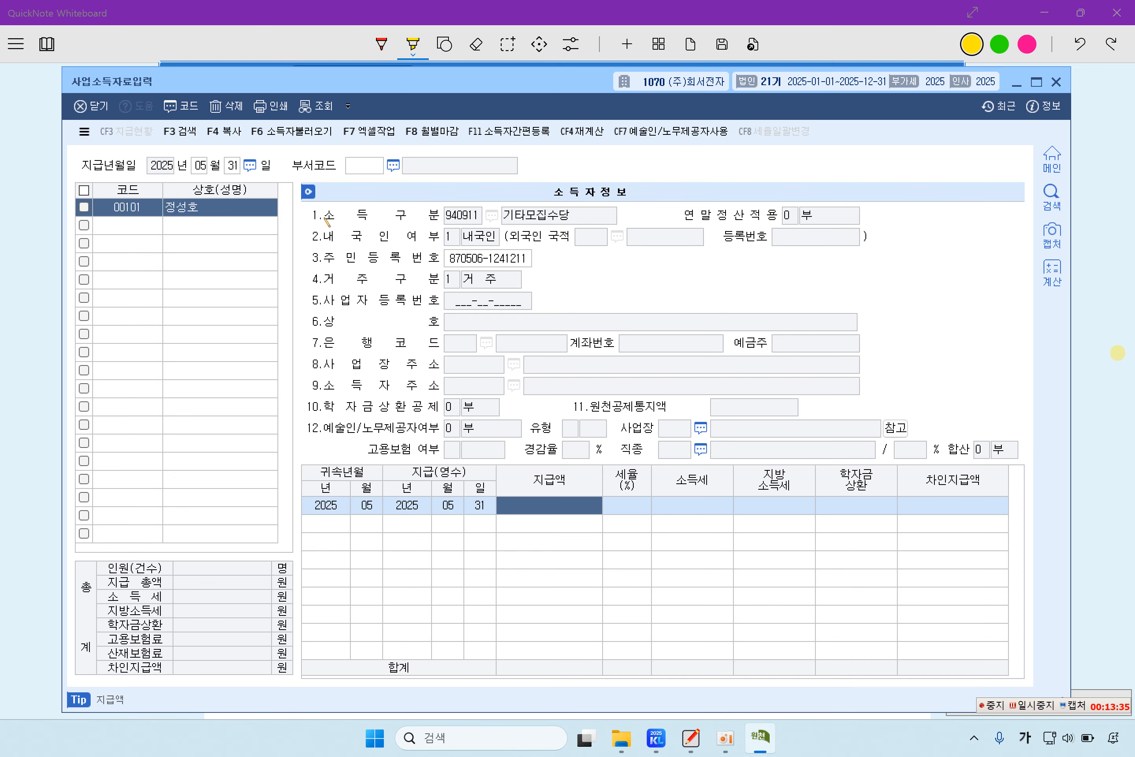
type("5000000")
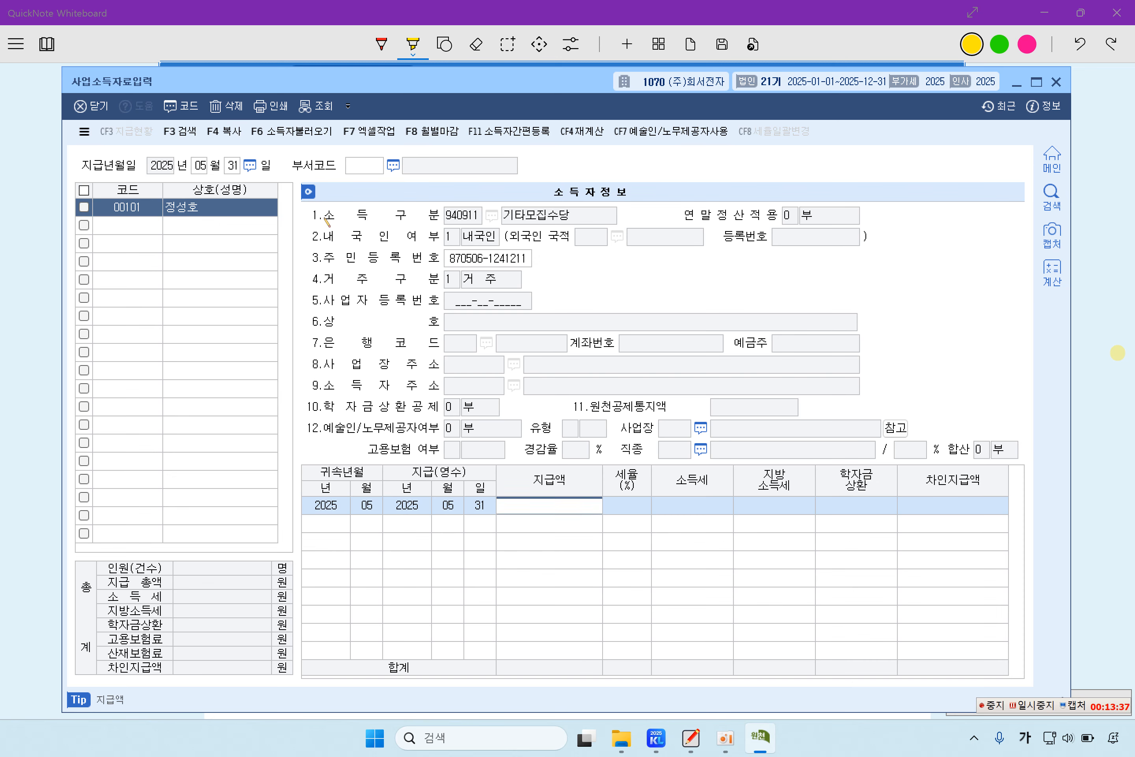
key("Return")
key("Return")
key("Return")
key("Return")
key("Return")
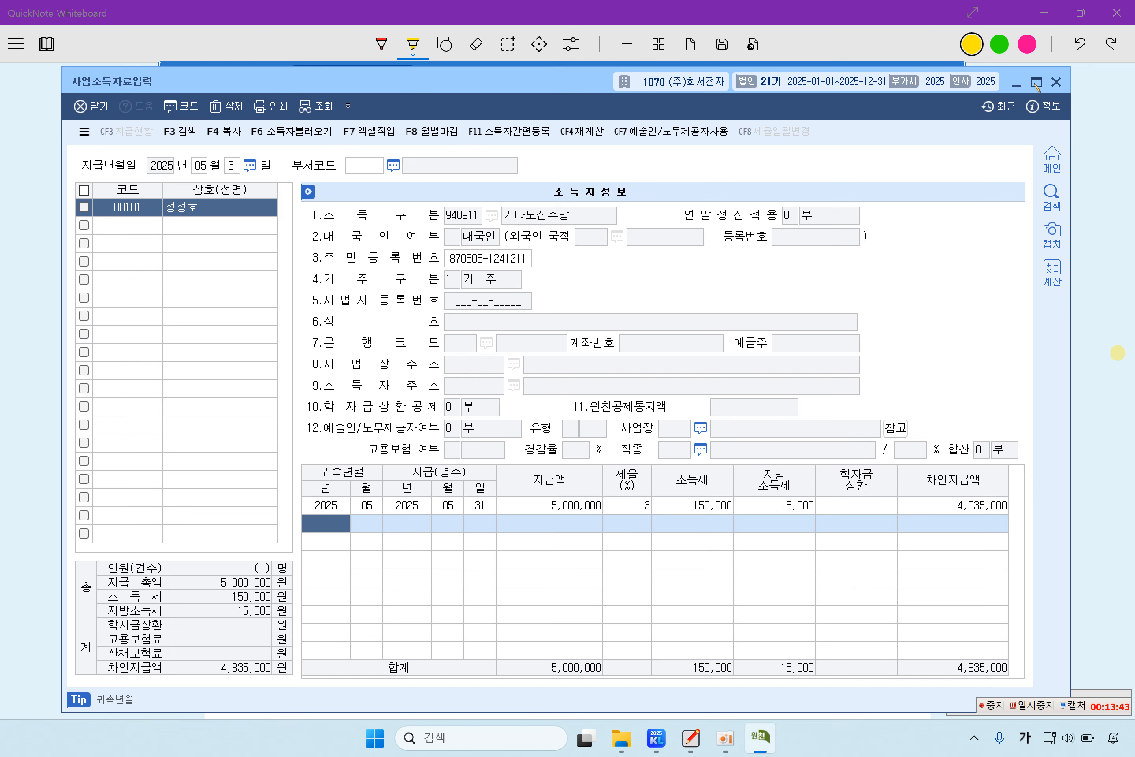
left_click(1057, 82)
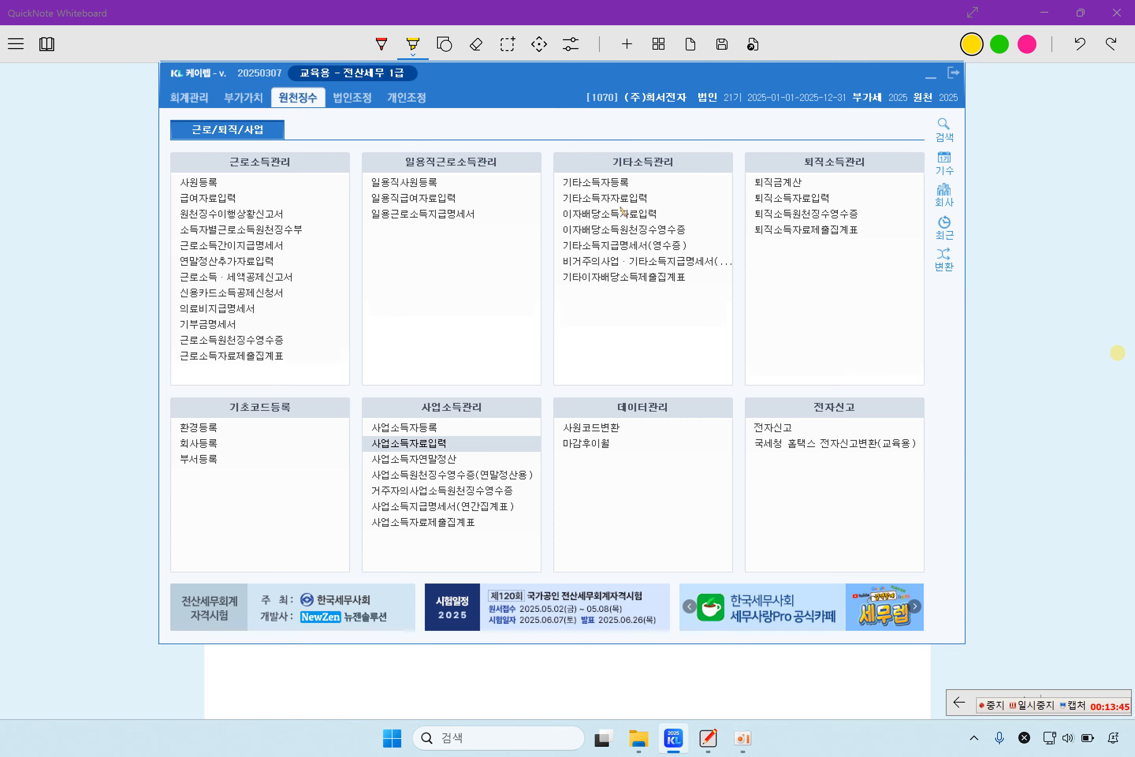
Step: Record earner 00101's 31 May 3,000,000 other-income payment (240,000 tax) and close the form
left_click(626, 199)
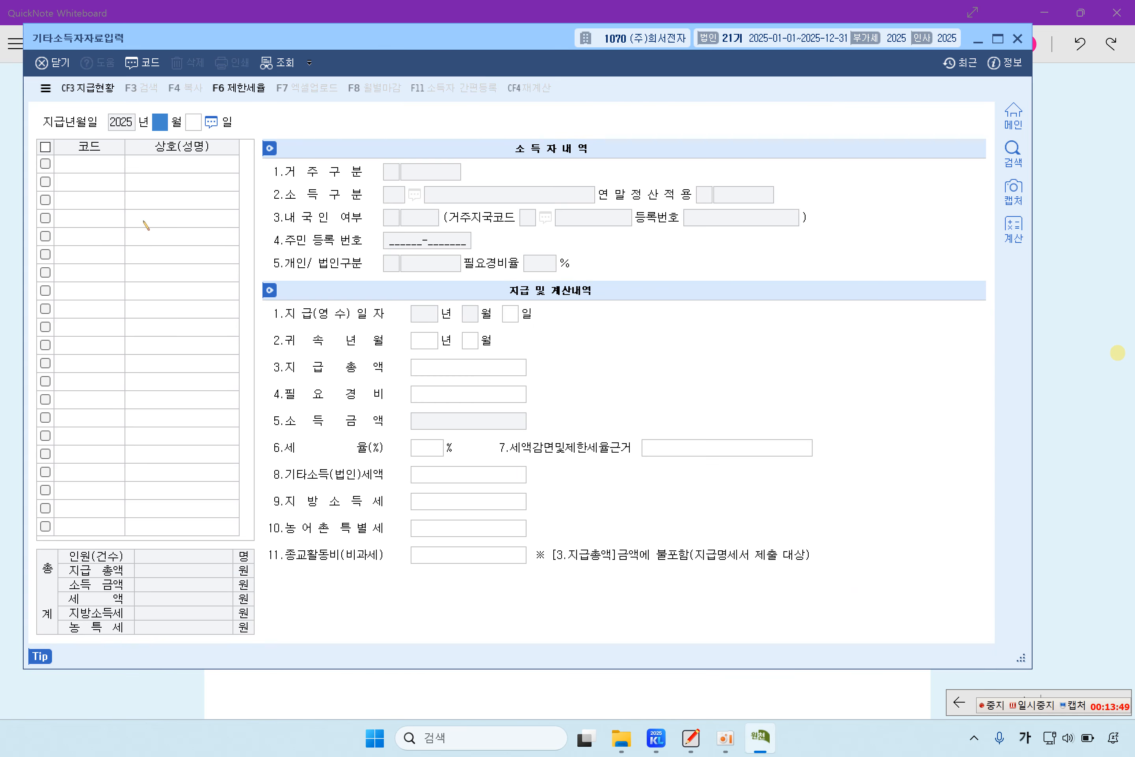
type("05 월 ")
type("31")
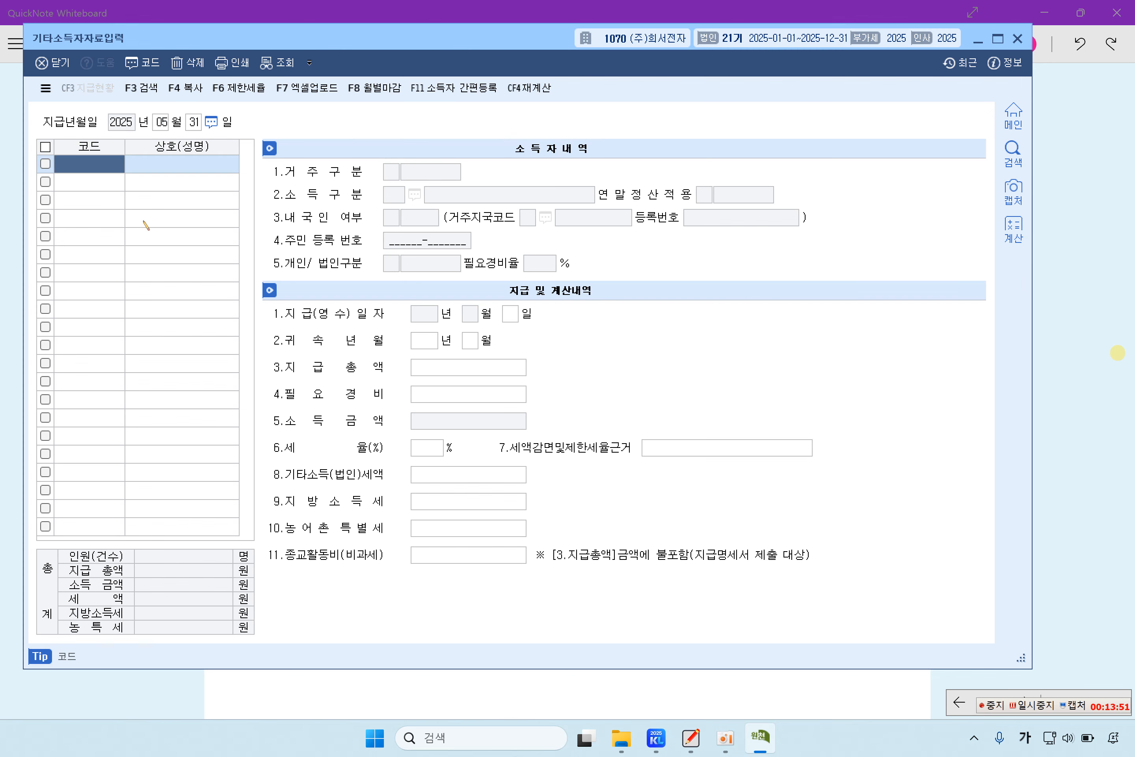
key("F2")
key("Return")
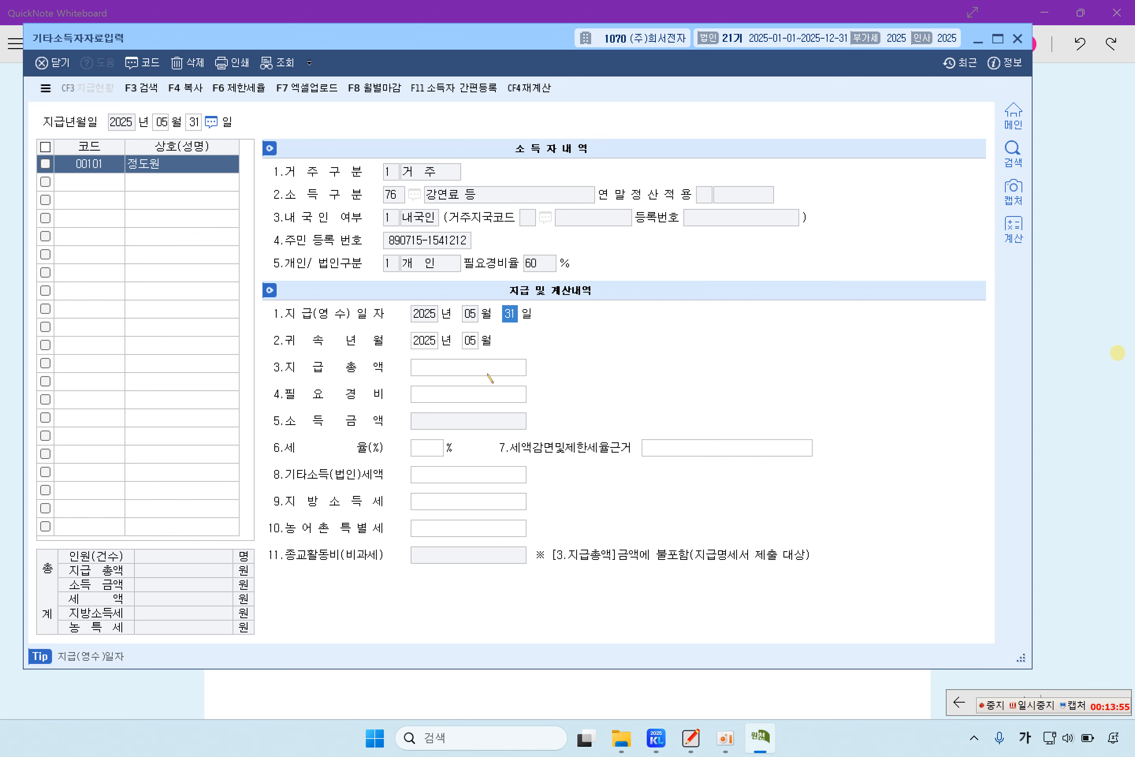
left_click(477, 372)
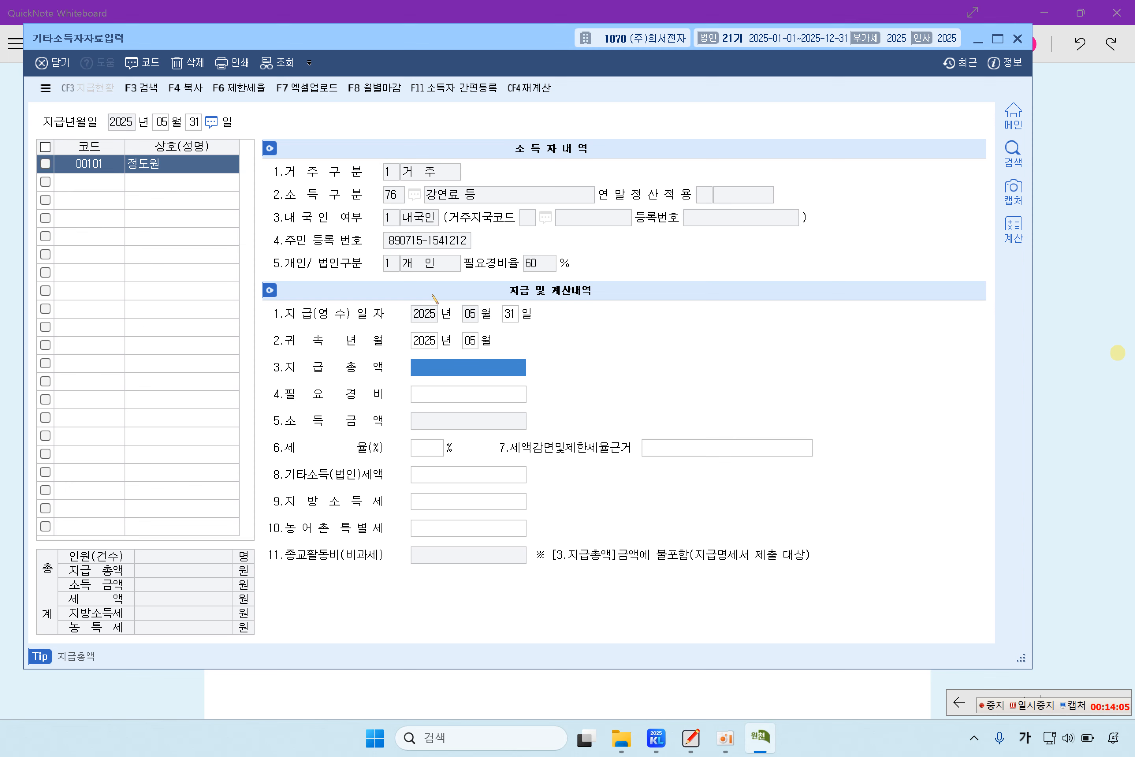
type("3000000")
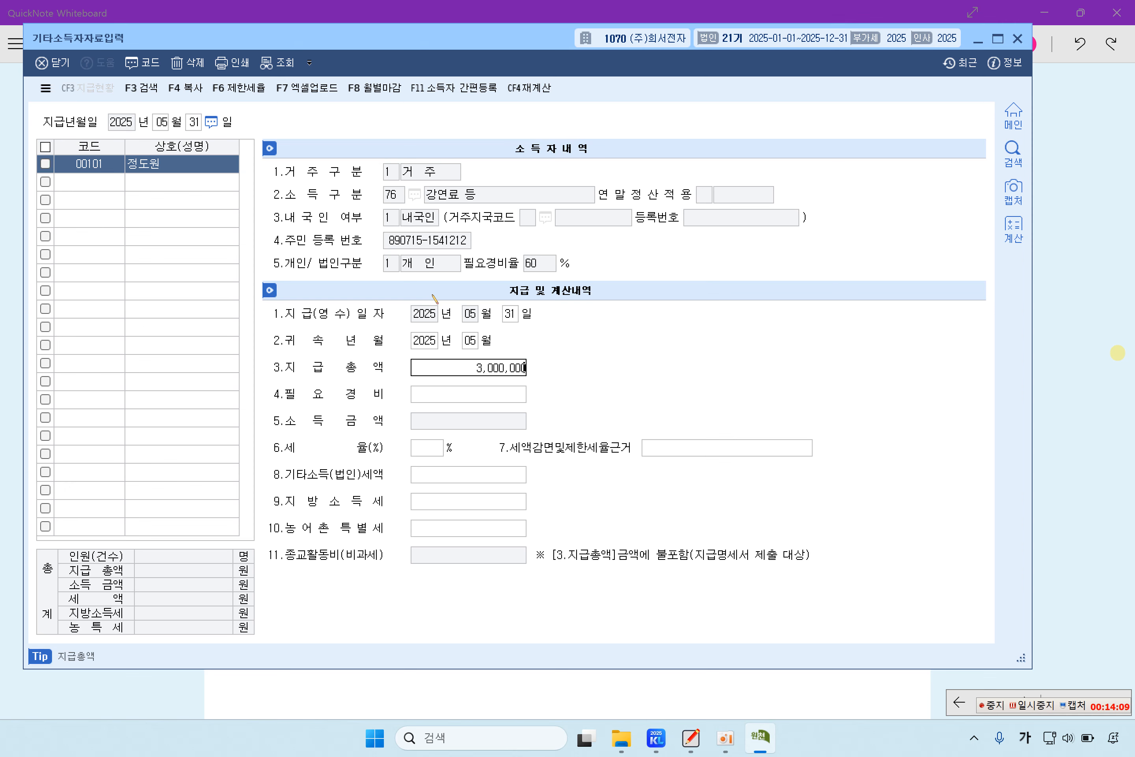
key("Return")
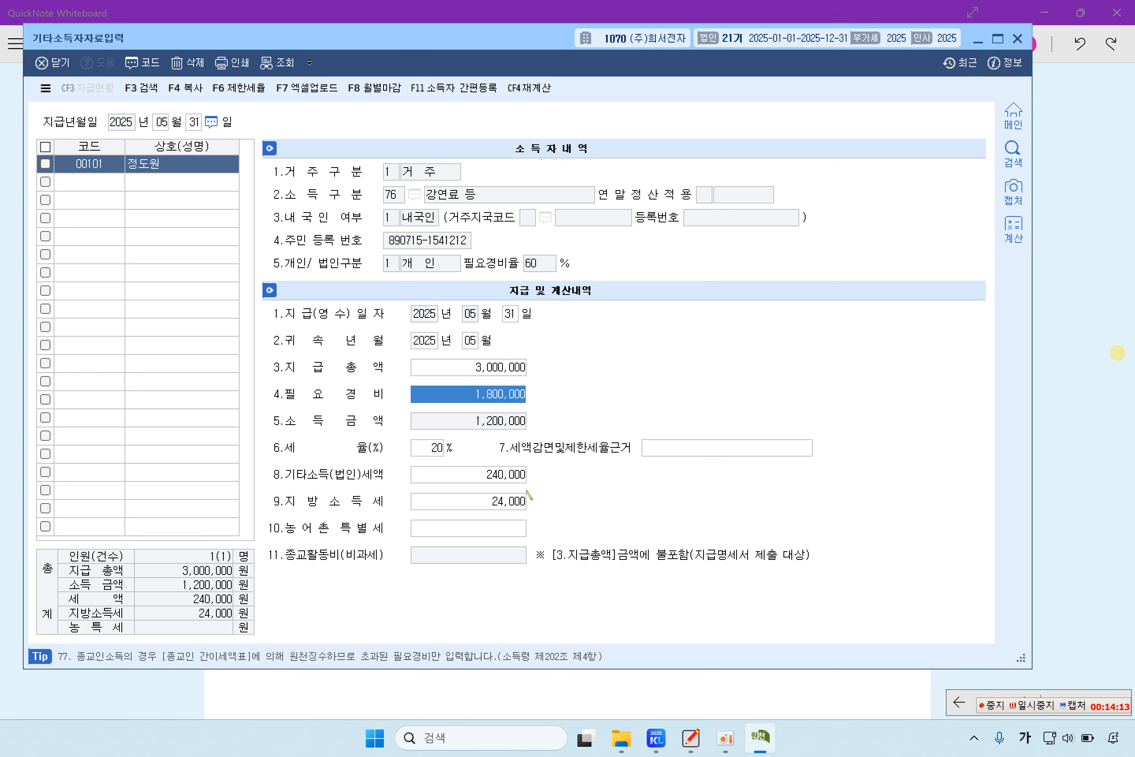
left_click(114, 164)
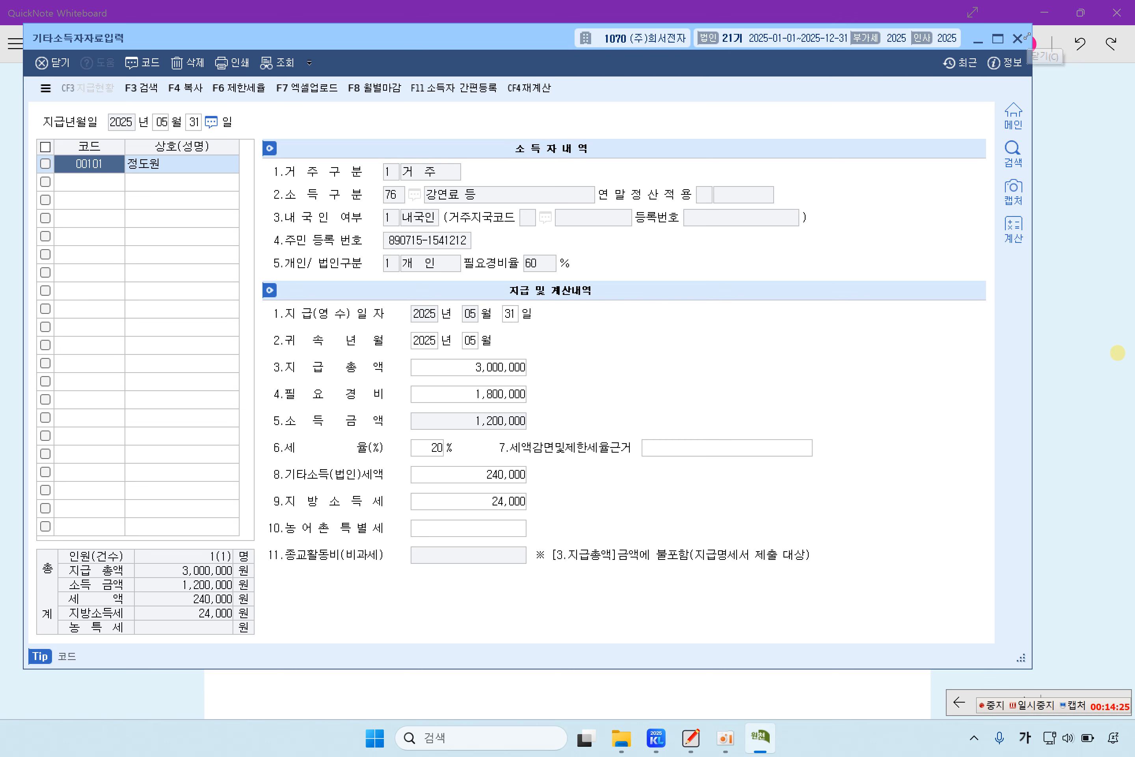
left_click_drag(1028, 36, 1028, 35)
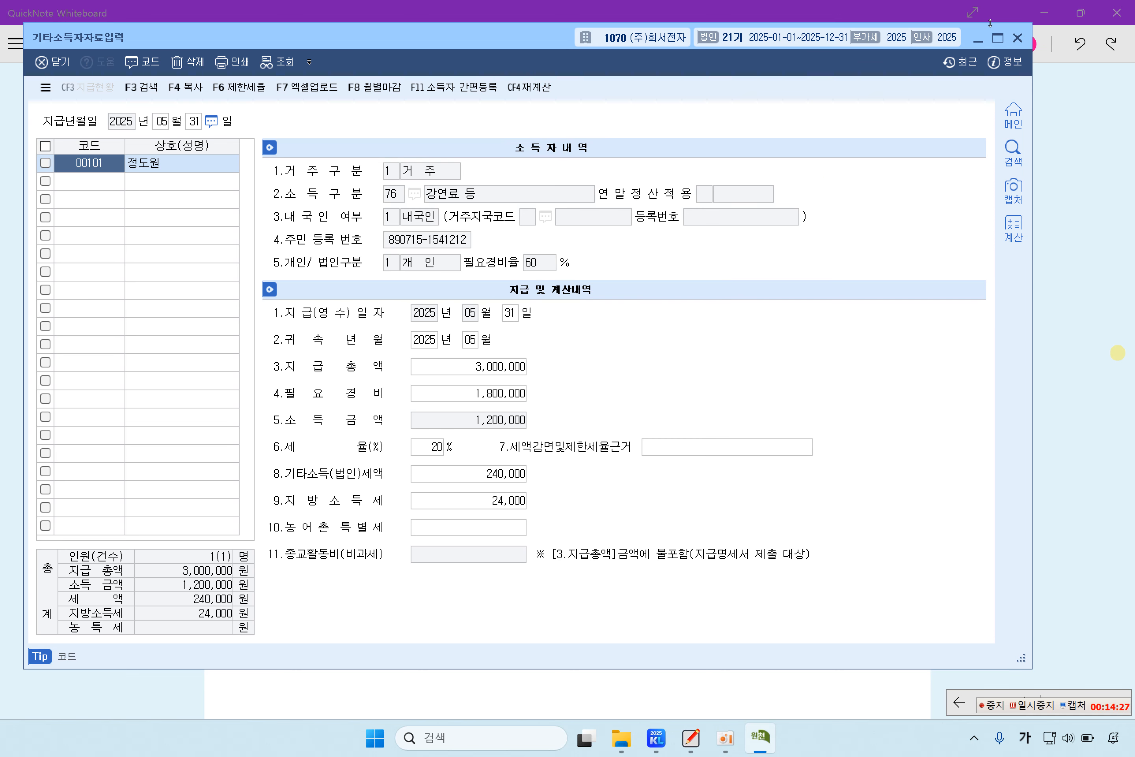
left_click(1017, 37)
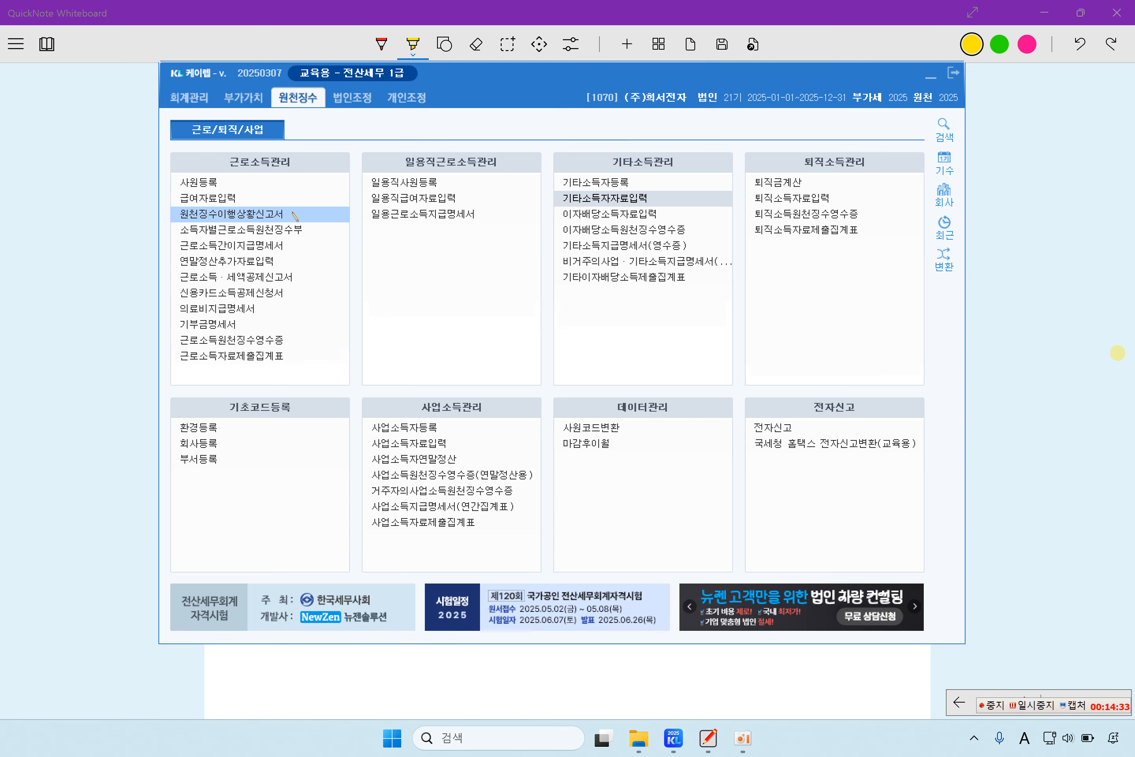
Step: Open 원천징수이행상황신고서 with month 5 for the 귀속 and 지급 periods
left_click(276, 219)
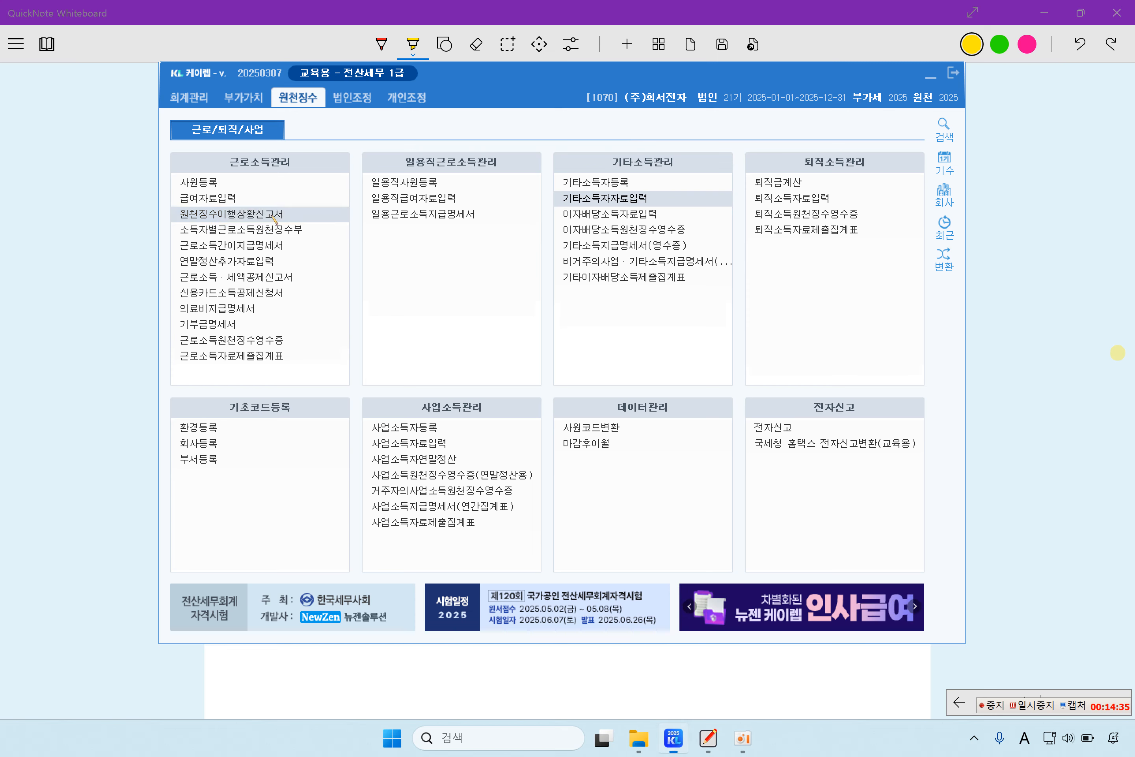
left_click(275, 219)
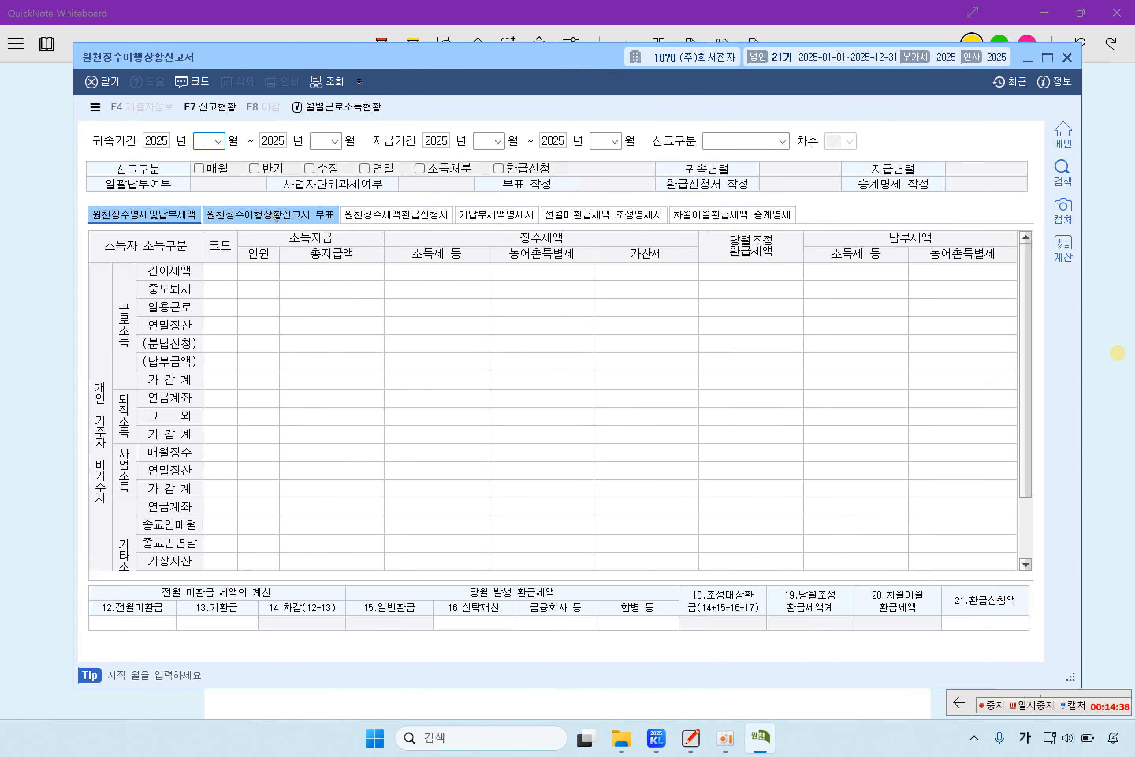
left_click(275, 217)
type("5")
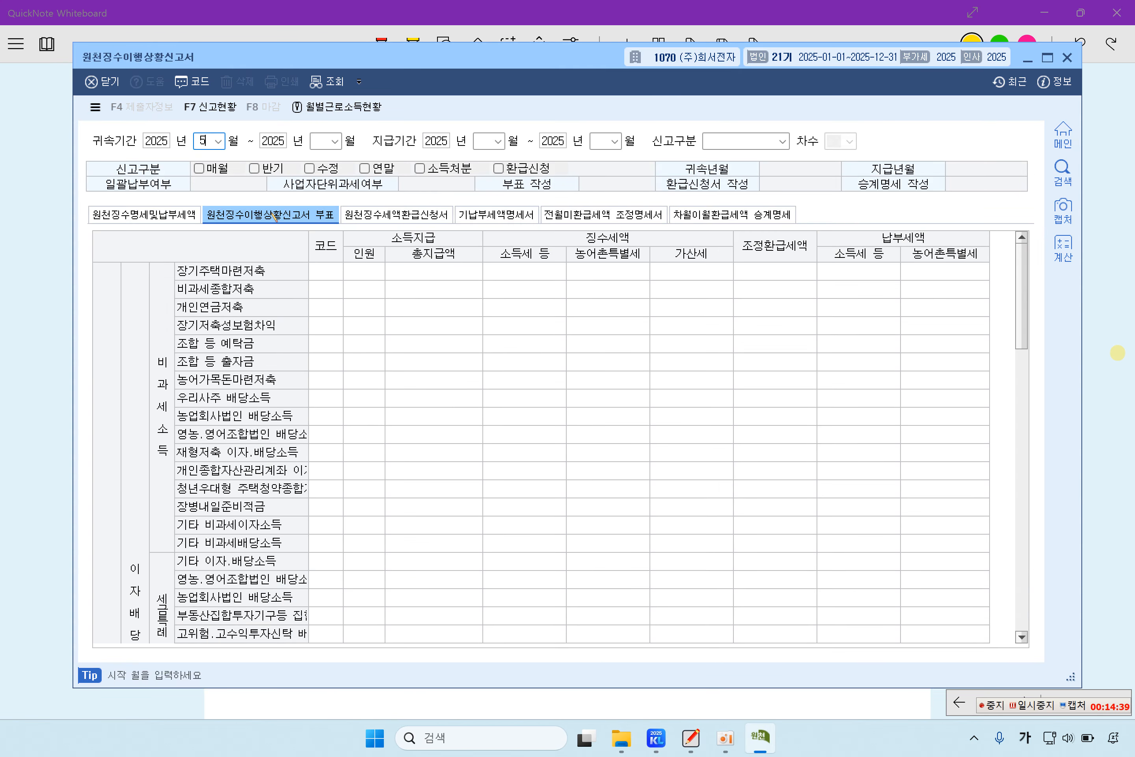
key("Return")
key("Return")
type("5")
key("Return")
key("Return")
type("5")
key("Return")
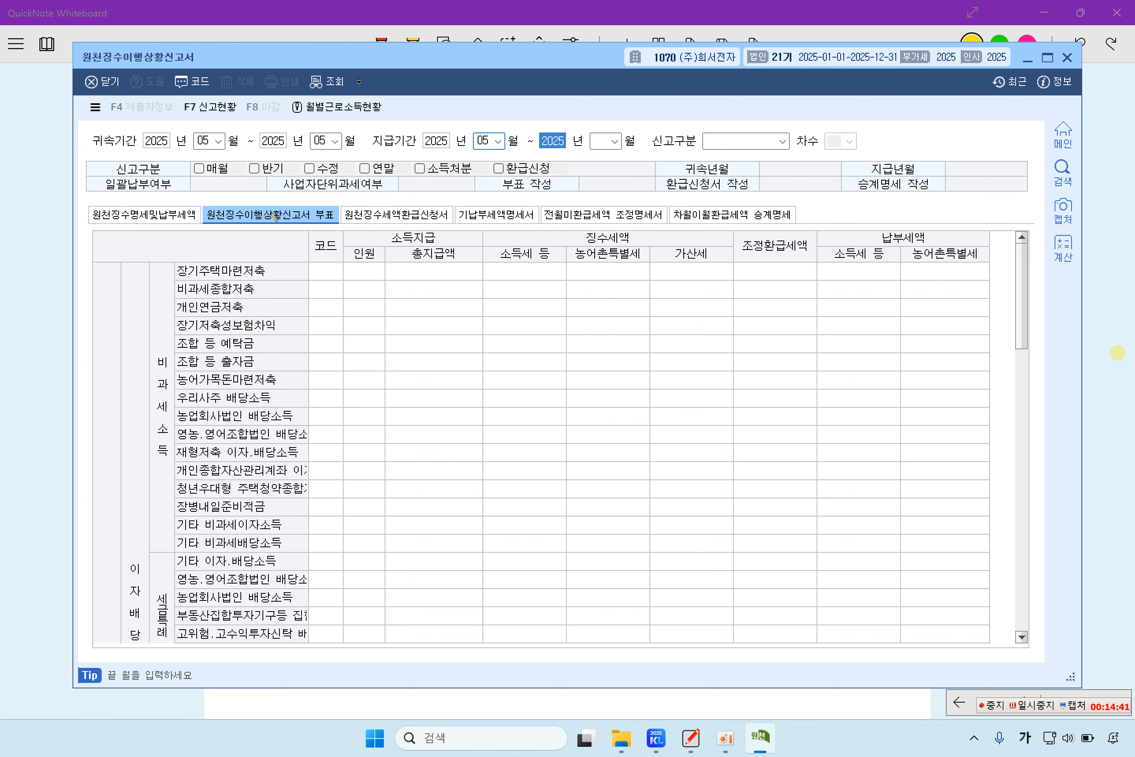
key("Return")
type("5")
key("Return")
key("Return")
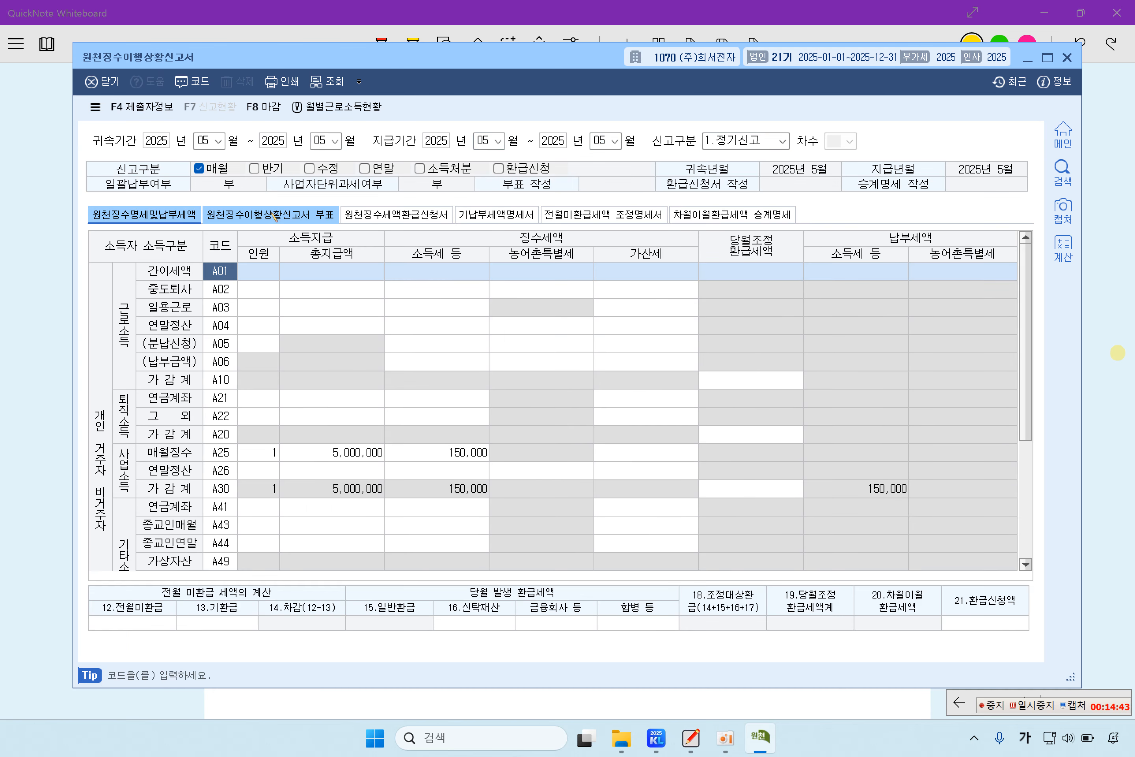
Step: Review A25 business income 5,000,000 (150,000 tax) and A59 other income 3,000,000 (240,000 tax)
left_click(329, 452)
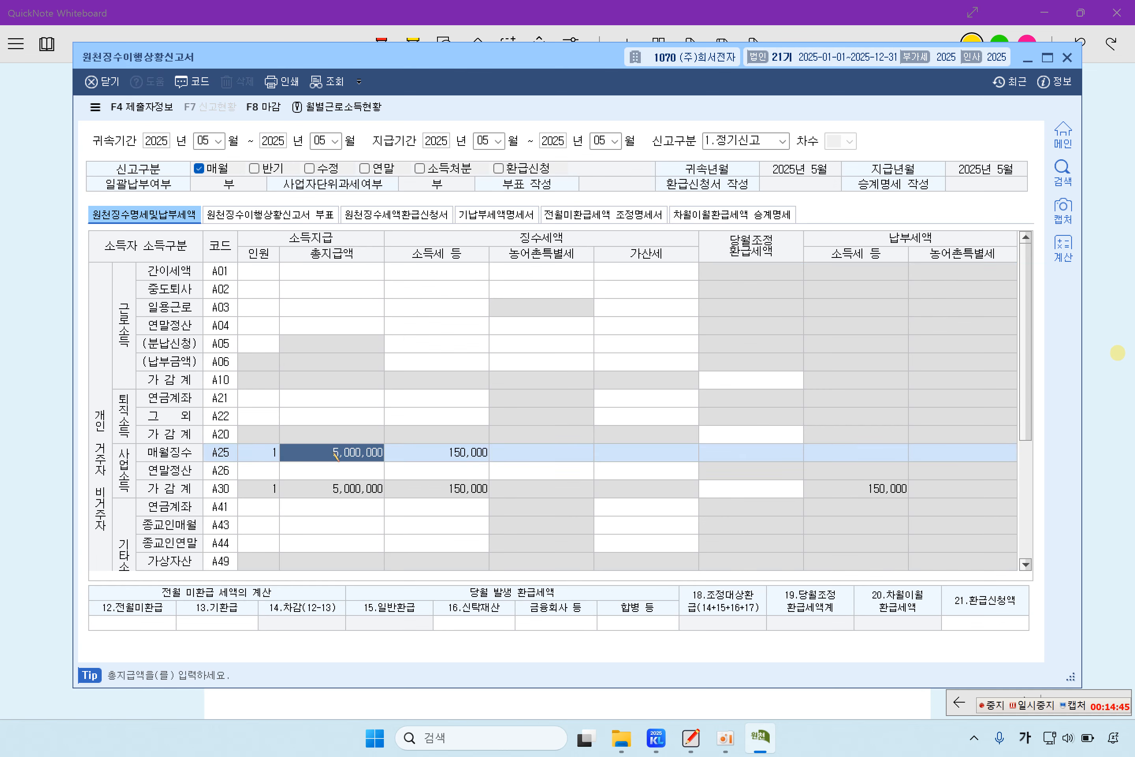
left_click(425, 457)
scroll(425, 457, "down", 3)
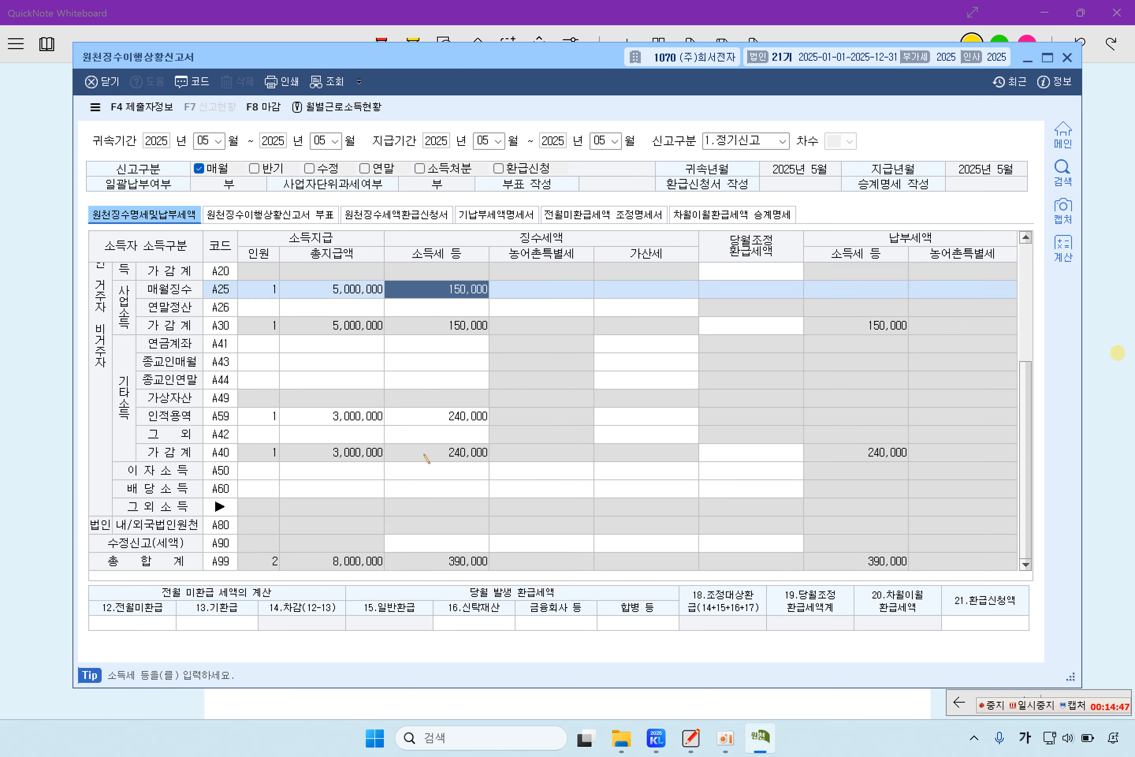
left_click(358, 421)
left_click(445, 421)
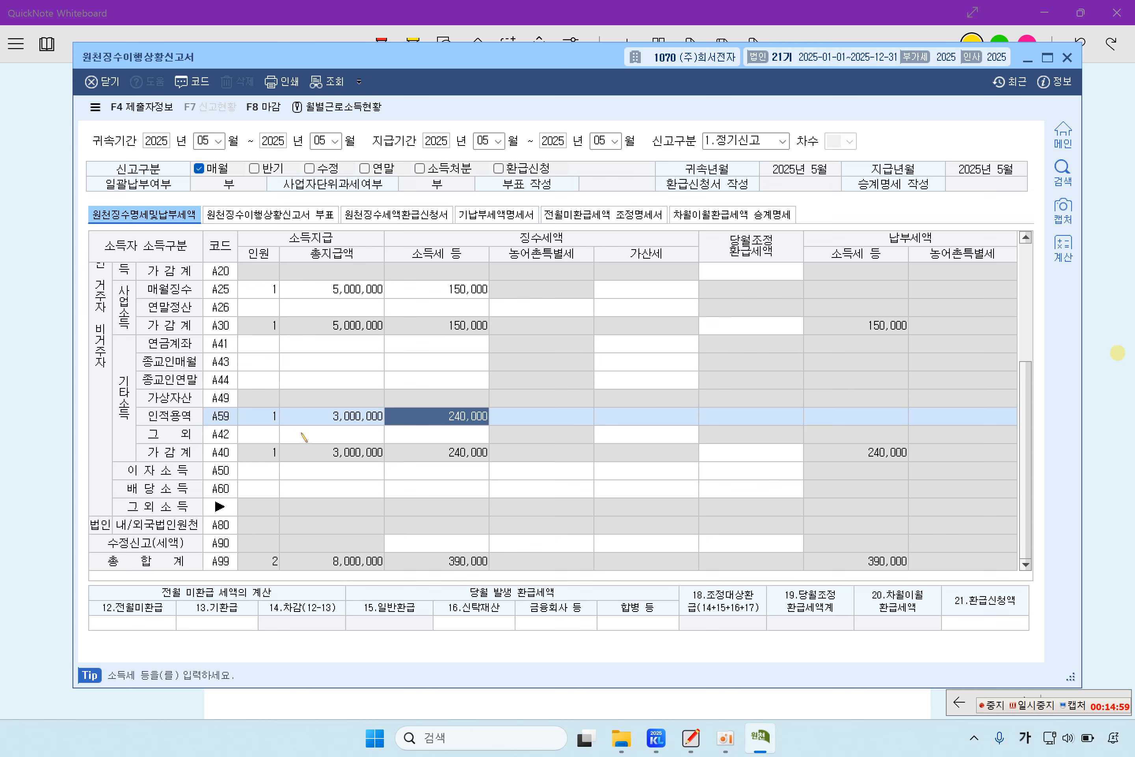
left_click(334, 423)
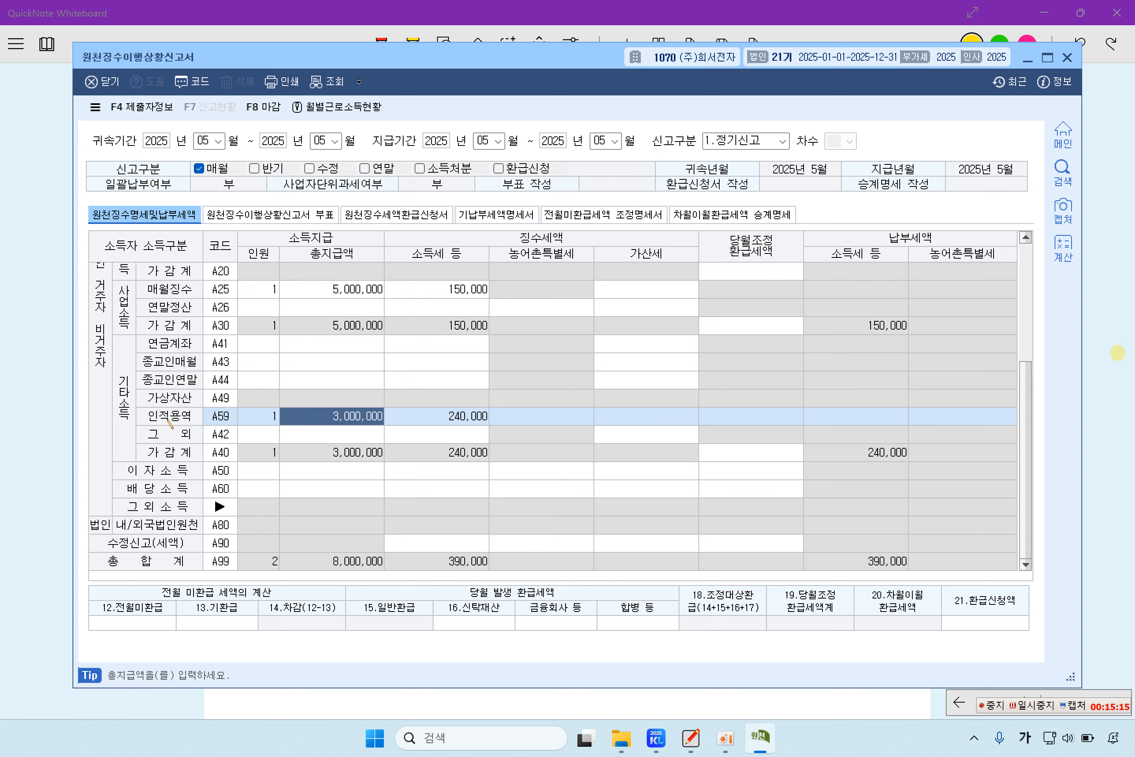
left_click(442, 423)
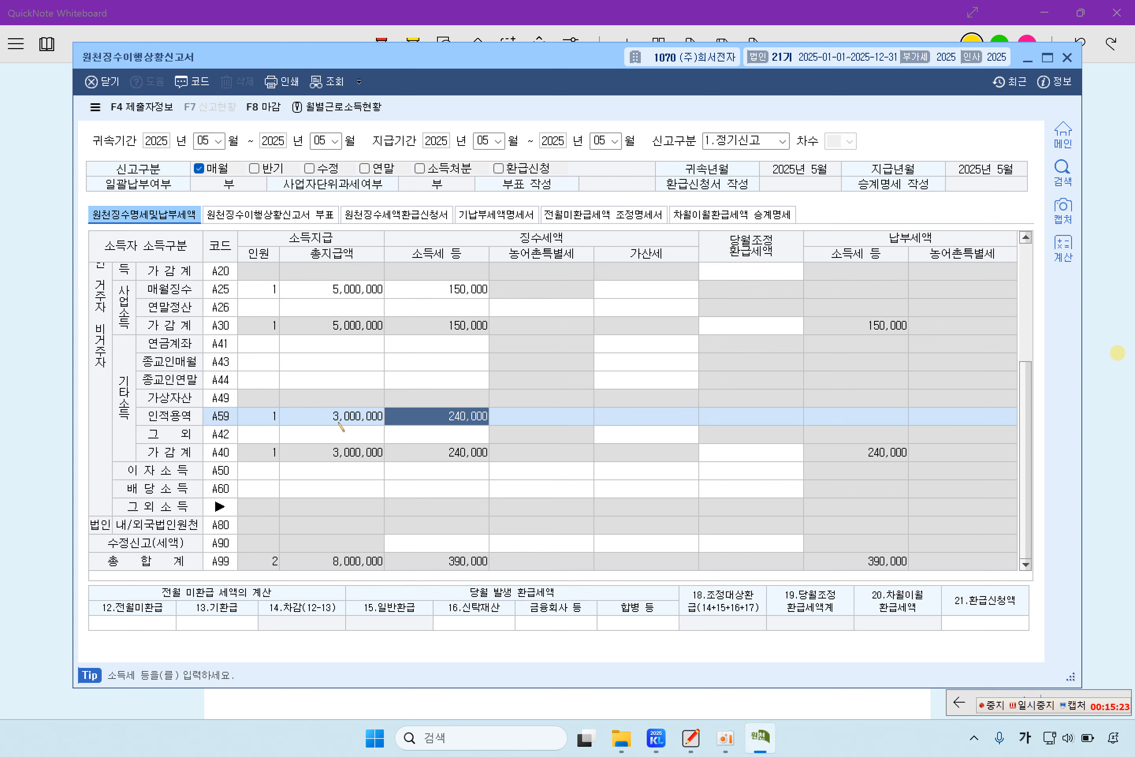
left_click(308, 416)
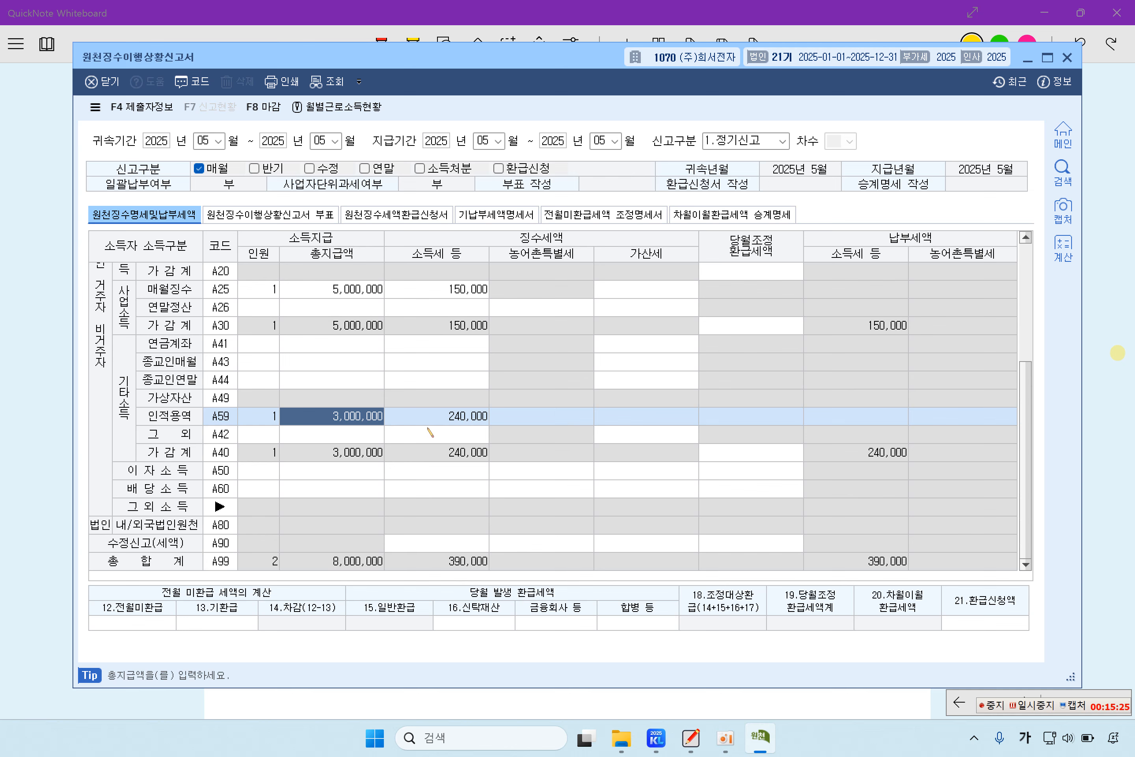
left_click(436, 424)
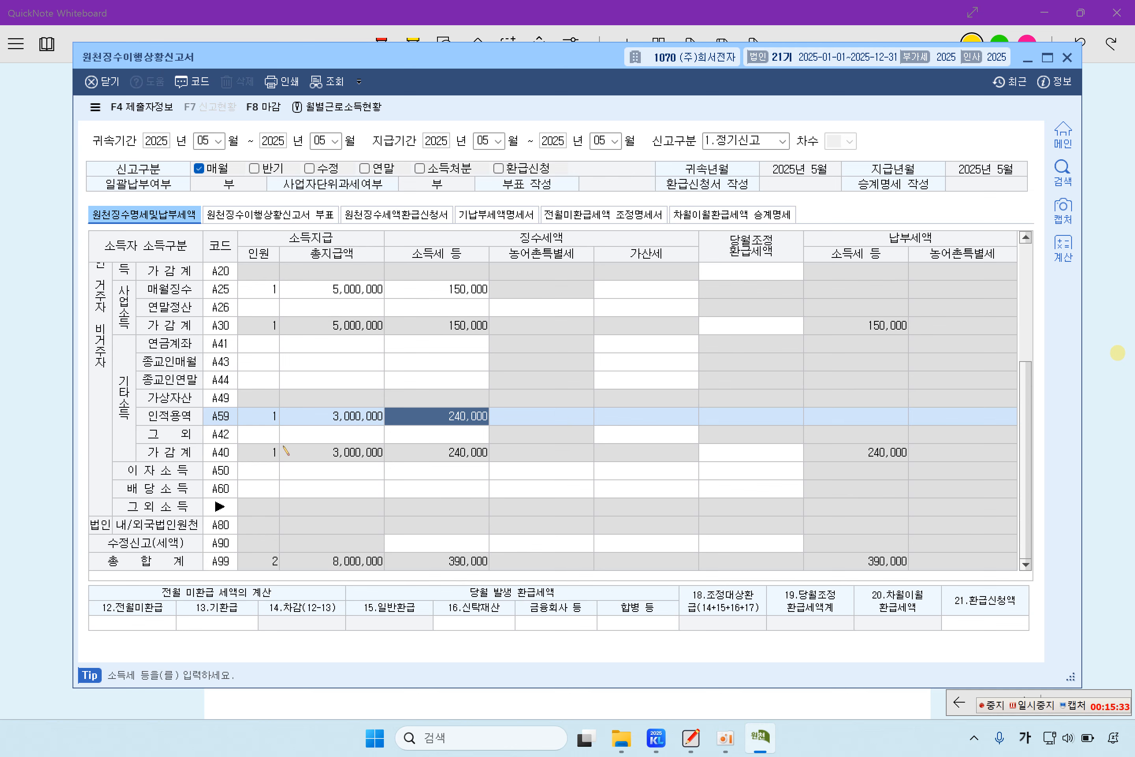
left_click(327, 416)
left_click(437, 420)
left_click(439, 434)
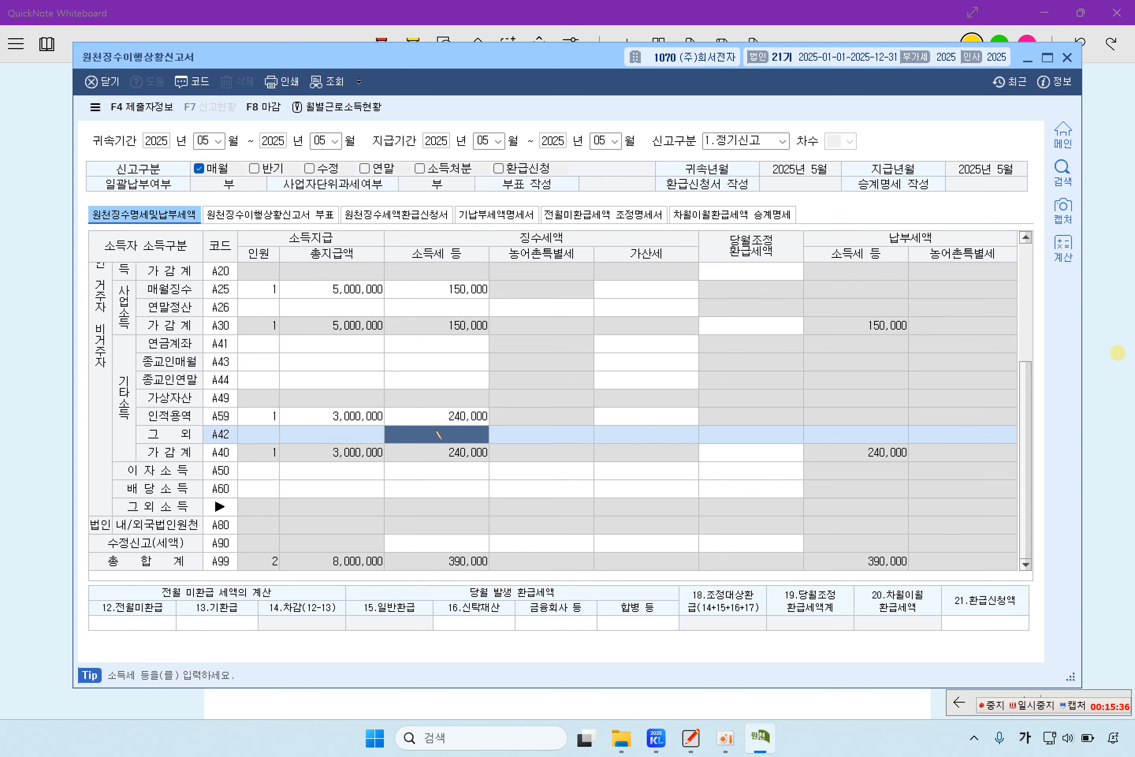
left_click(366, 418)
left_click(447, 423)
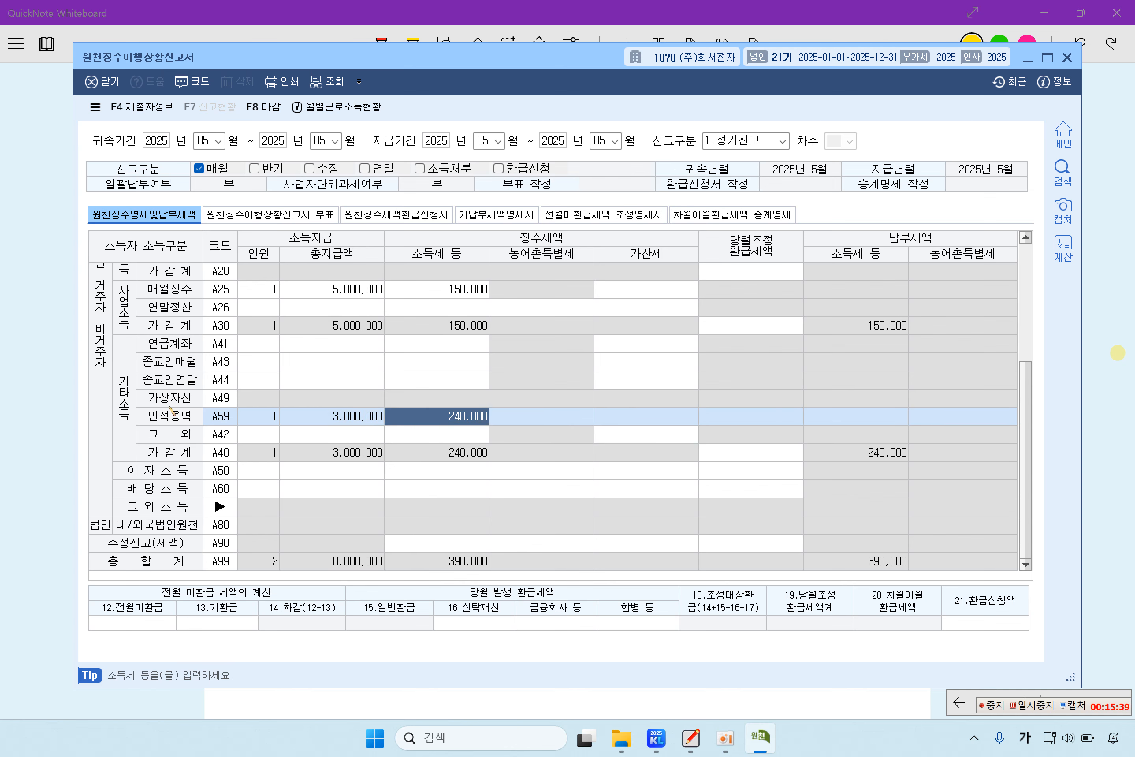
left_click(355, 440)
left_click(429, 434)
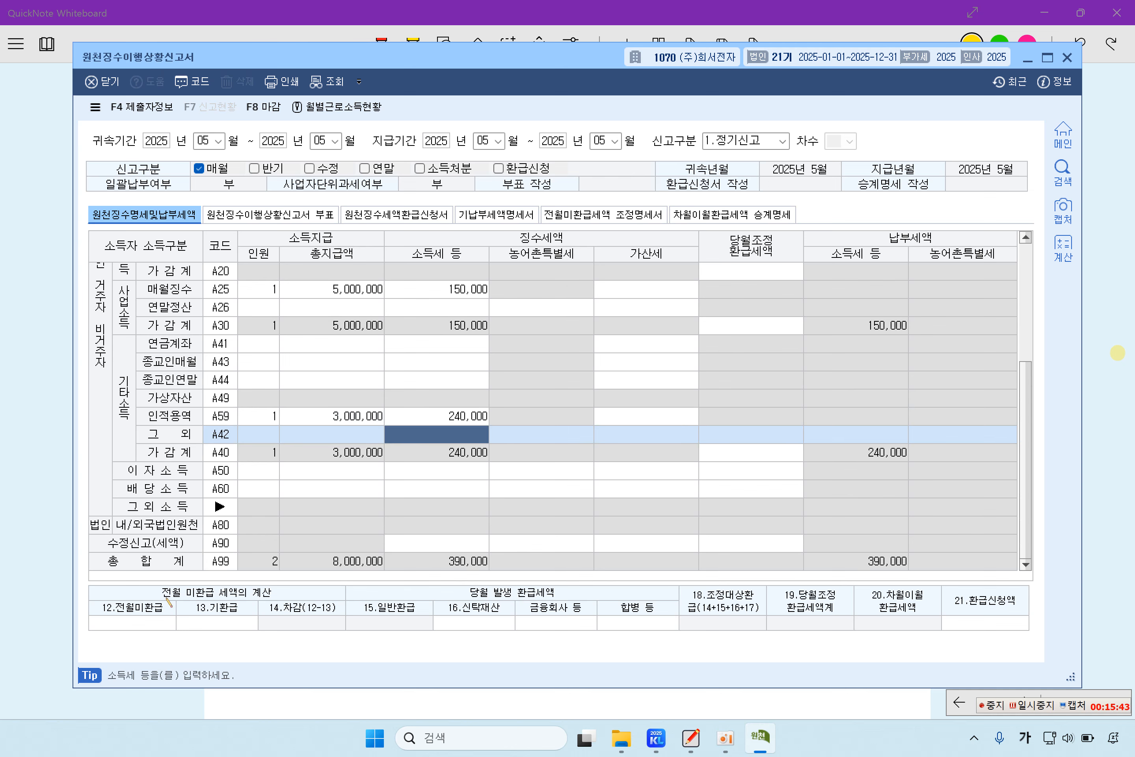
Step: Enter 200,000 as the 12.전월미환급 prior-month unrefunded tax
left_click(145, 625)
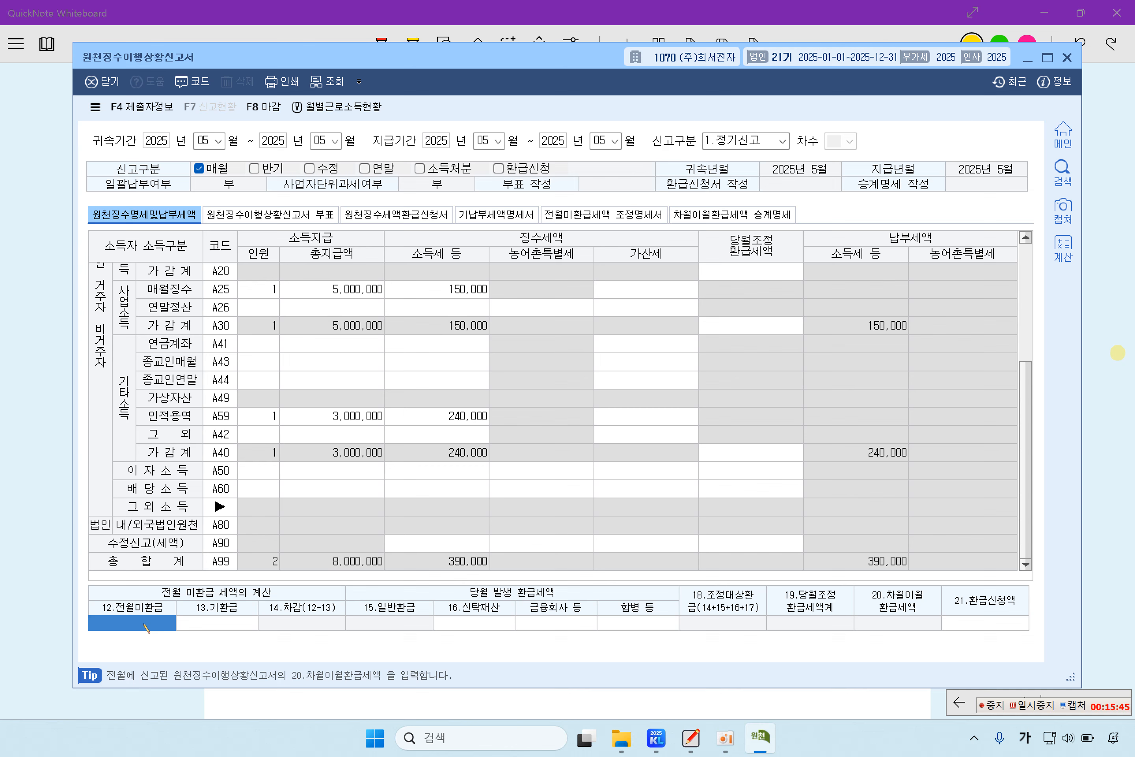
type("2000000")
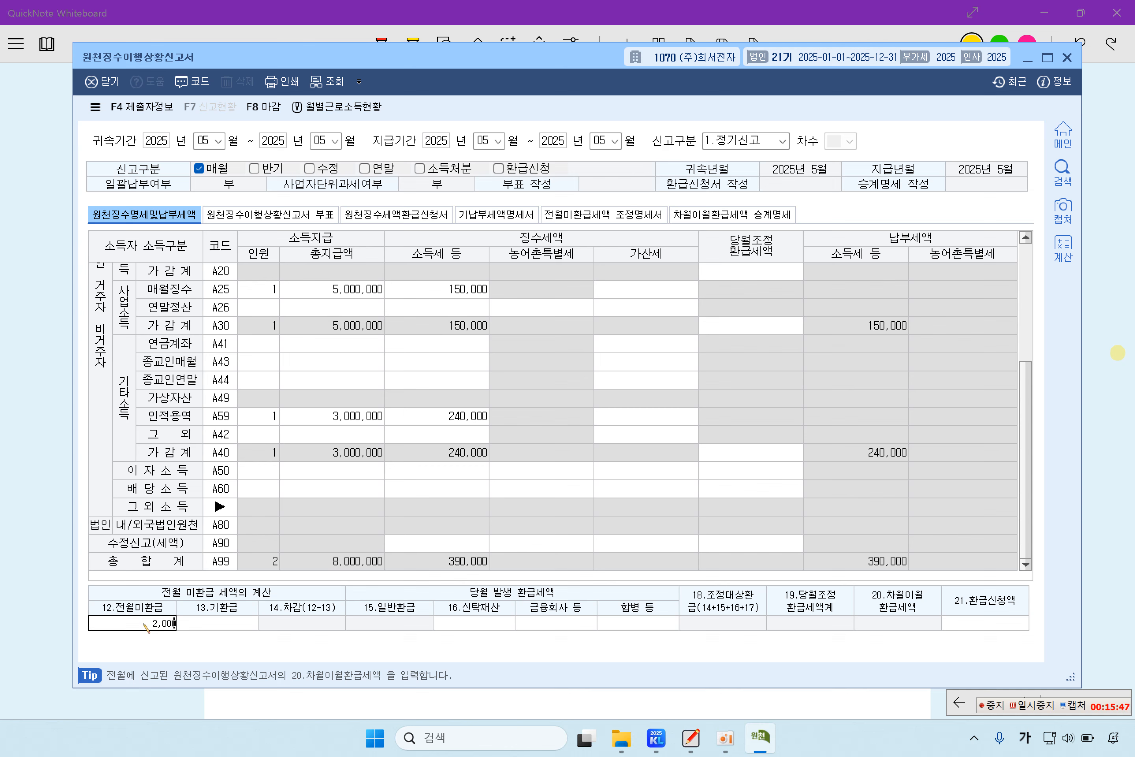
key("BackSpace")
key("Return")
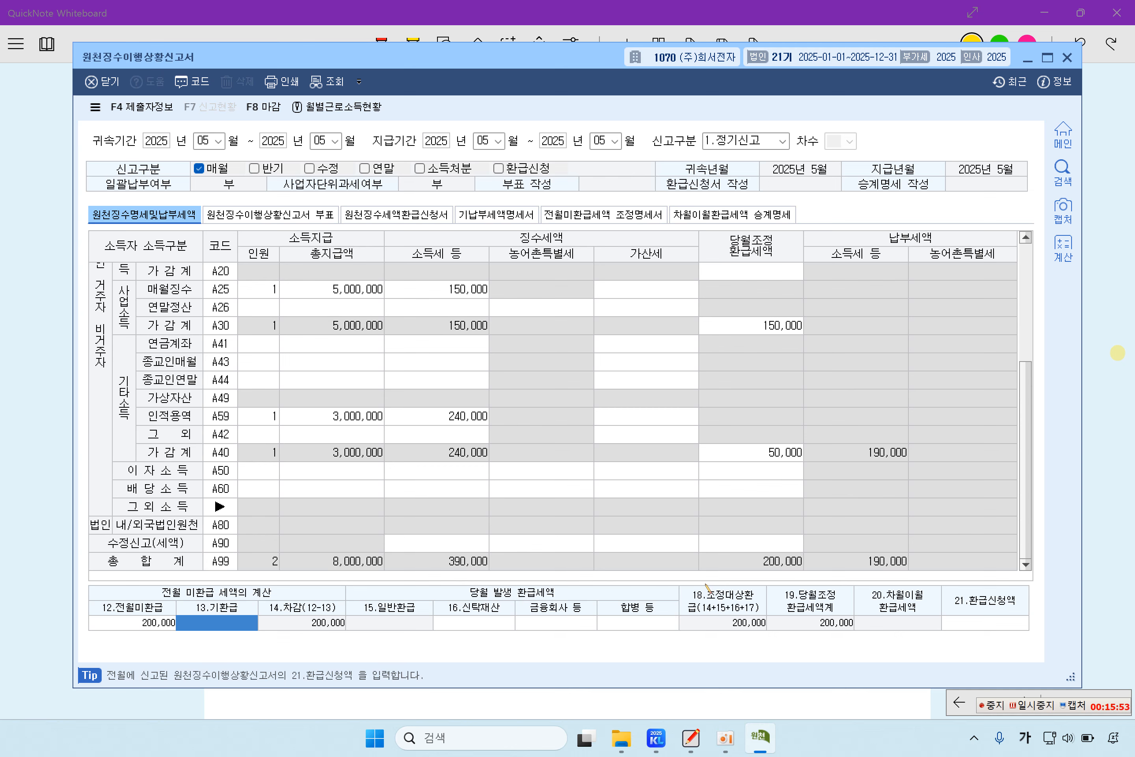
Step: Close the report saving it with 예(Y), and return to the exam sheet
left_click(1067, 58)
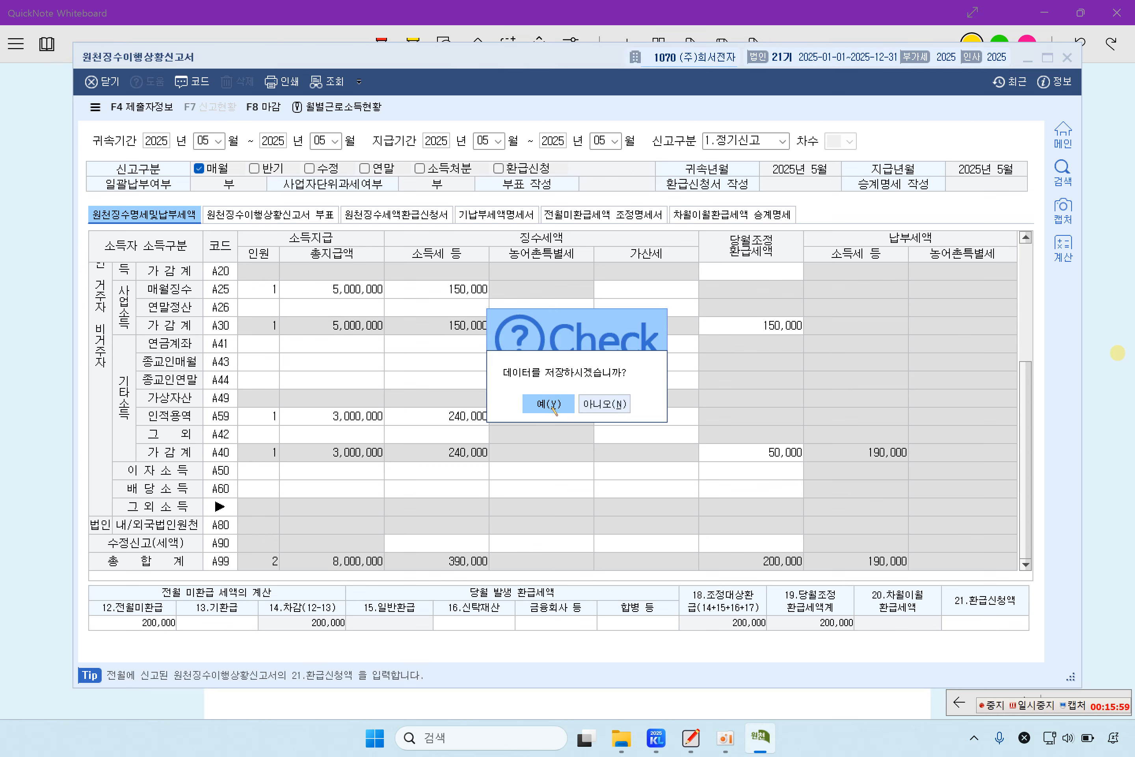
left_click(549, 404)
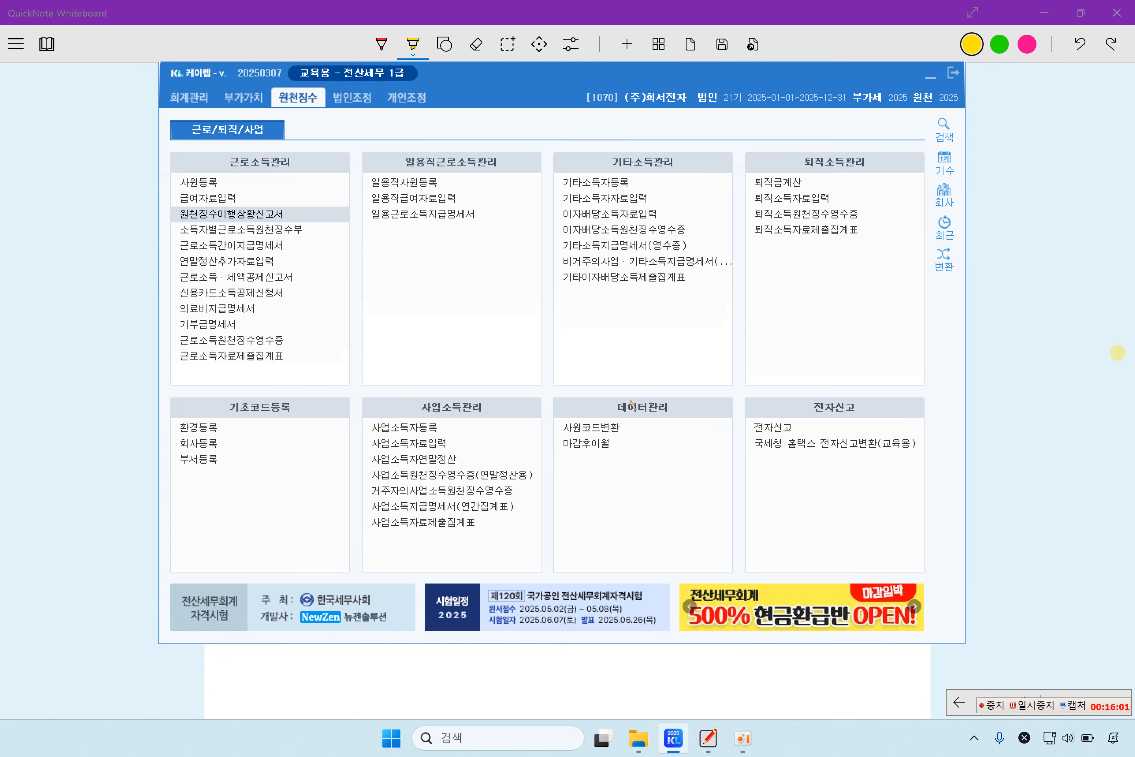
left_click(1010, 435)
scroll(709, 452, "down", 12)
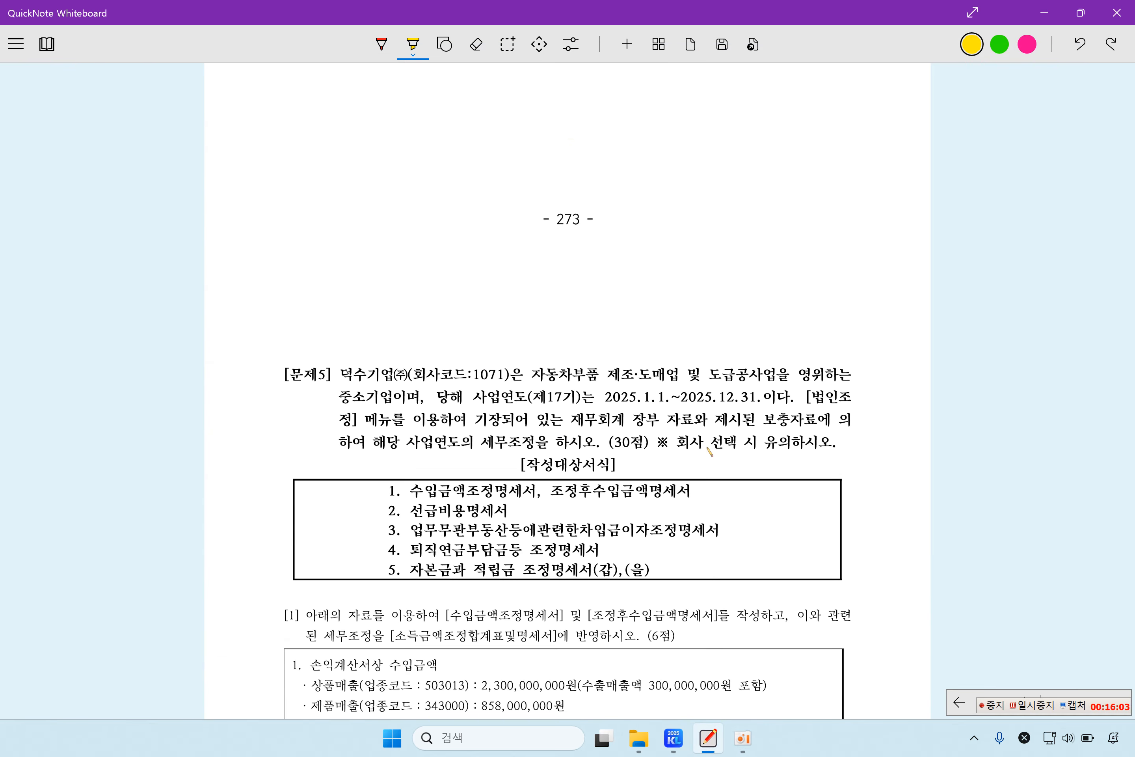
scroll(710, 452, "up", 10)
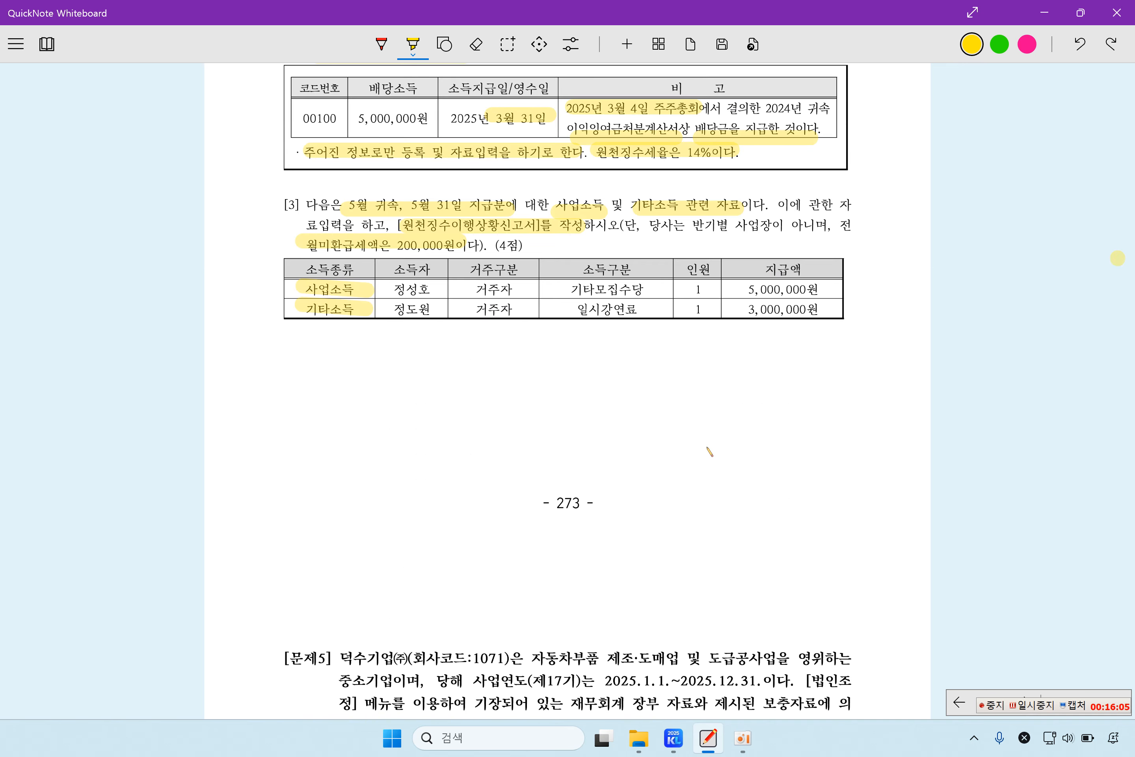